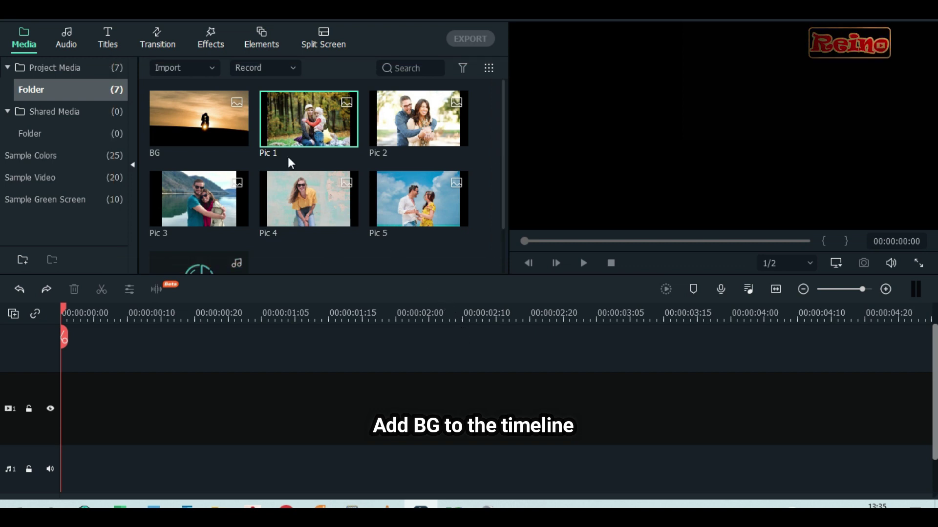
- Add the sunset BG image to the timeline and apply the Square Blur effect to it
mouse_move(237, 136)
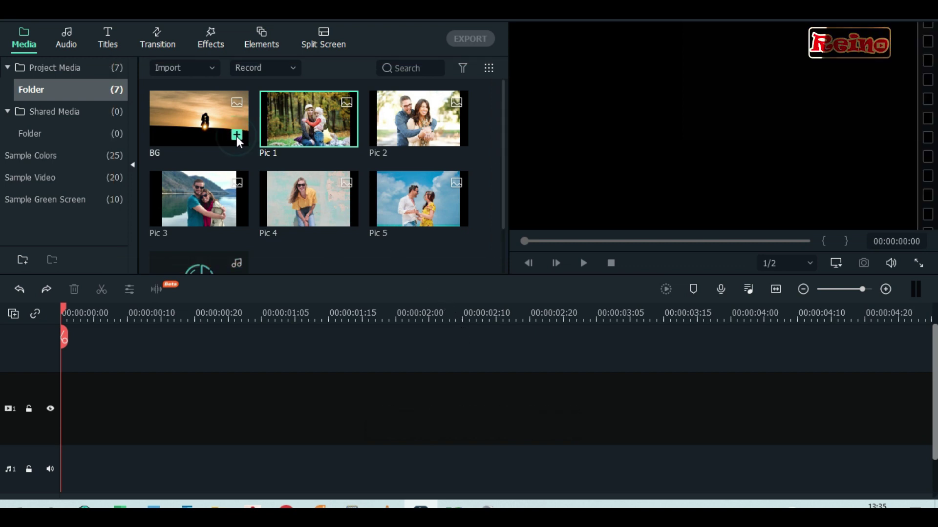
click(236, 136)
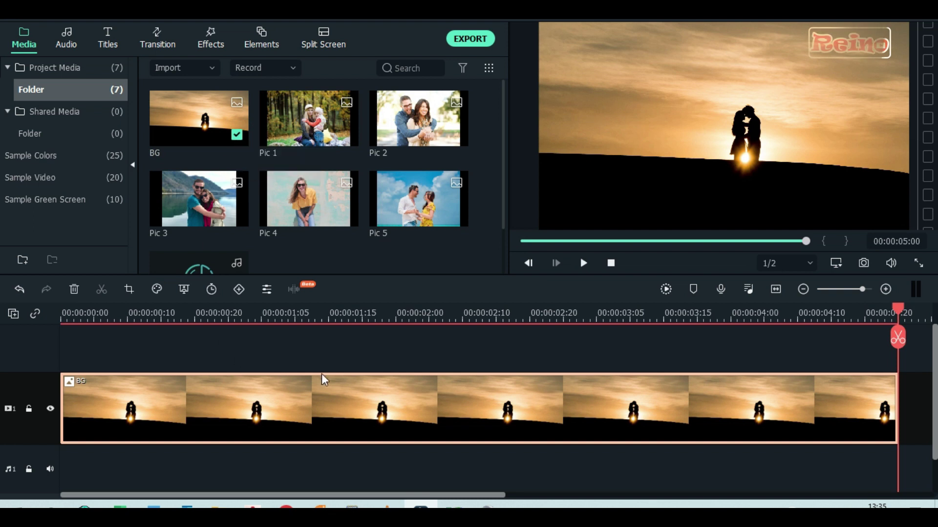
click(209, 42)
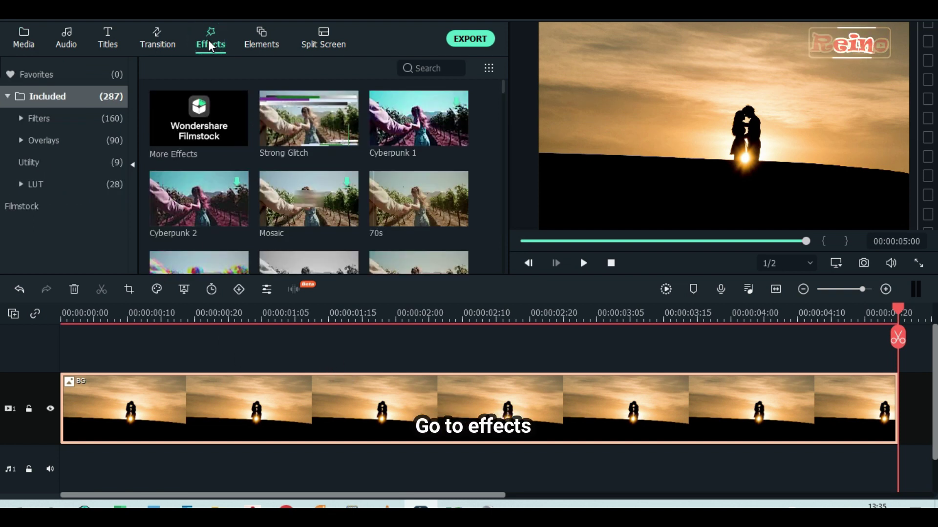
click(421, 68)
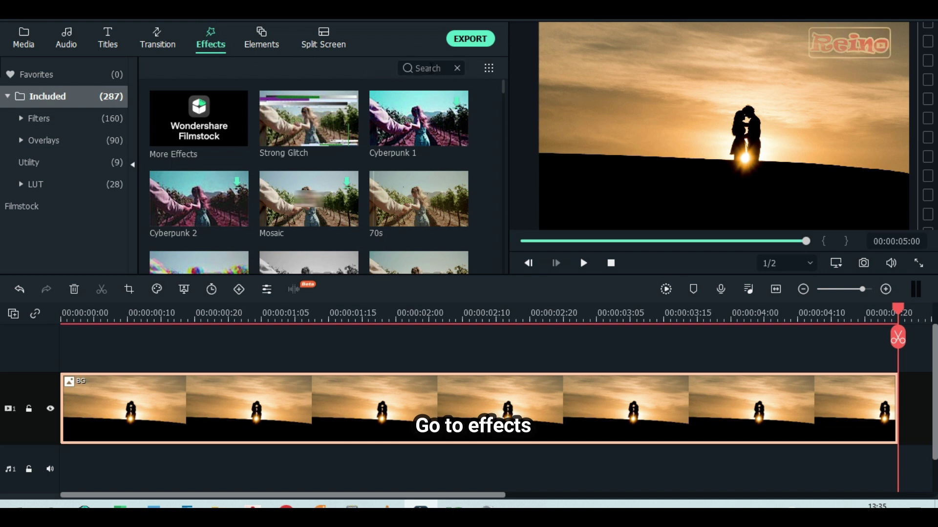
text(square)
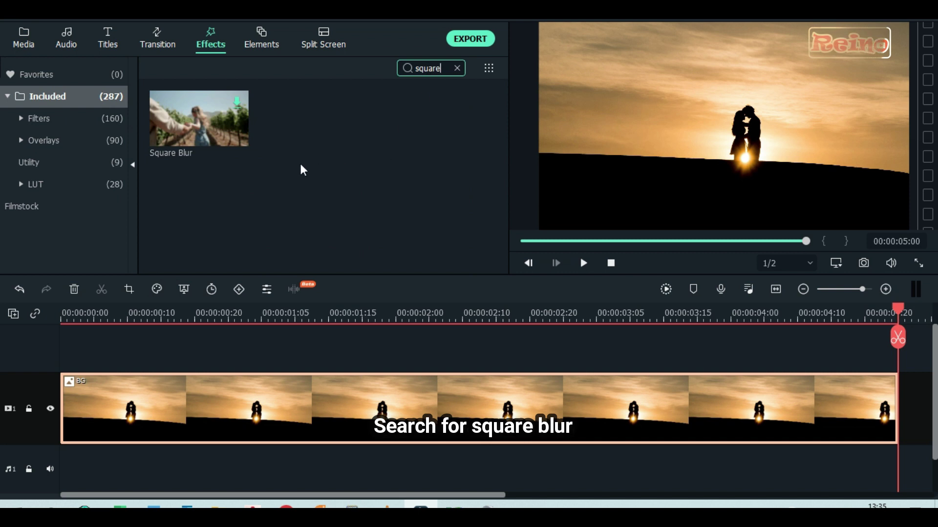
mouse_move(209, 130)
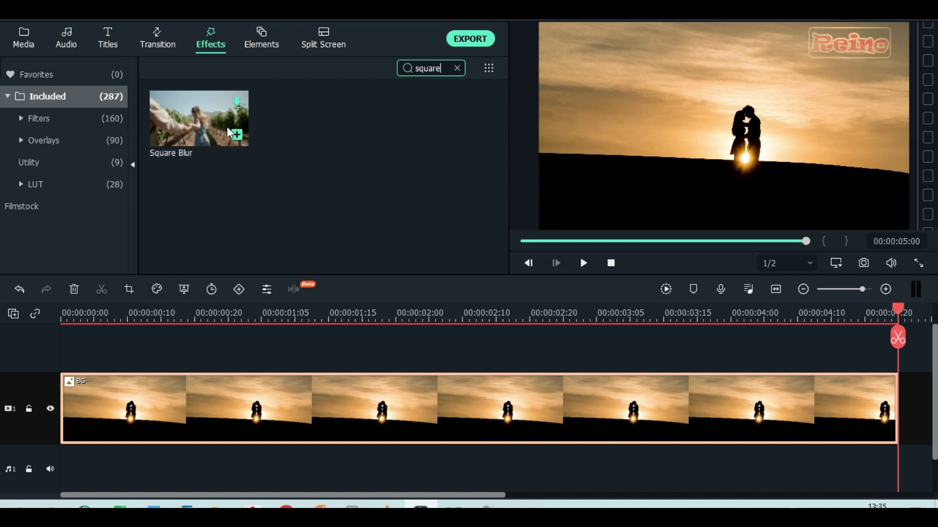
click(222, 125)
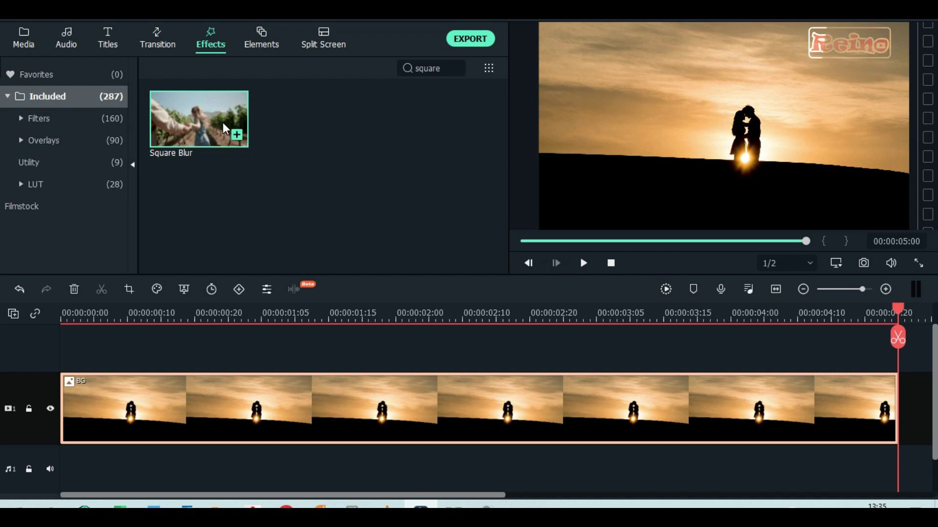
drag(215, 116, 89, 396)
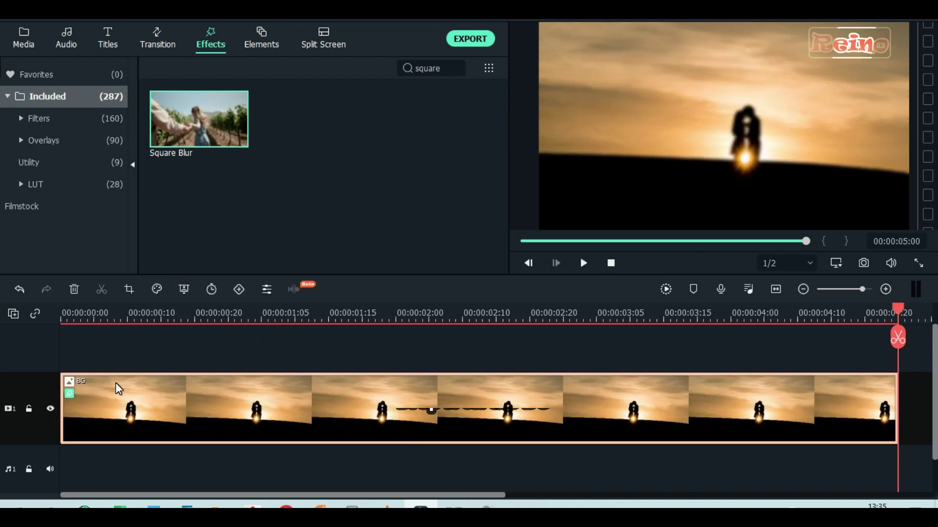
click(611, 263)
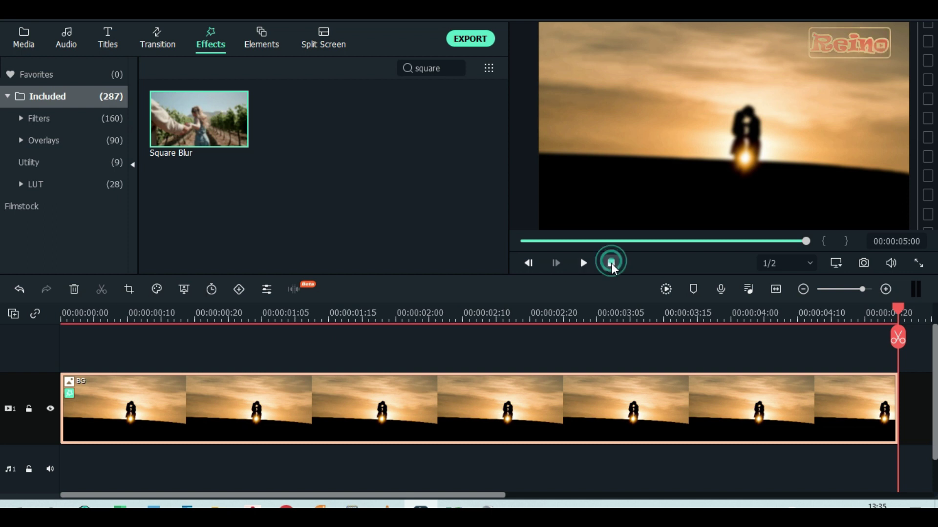
click(458, 68)
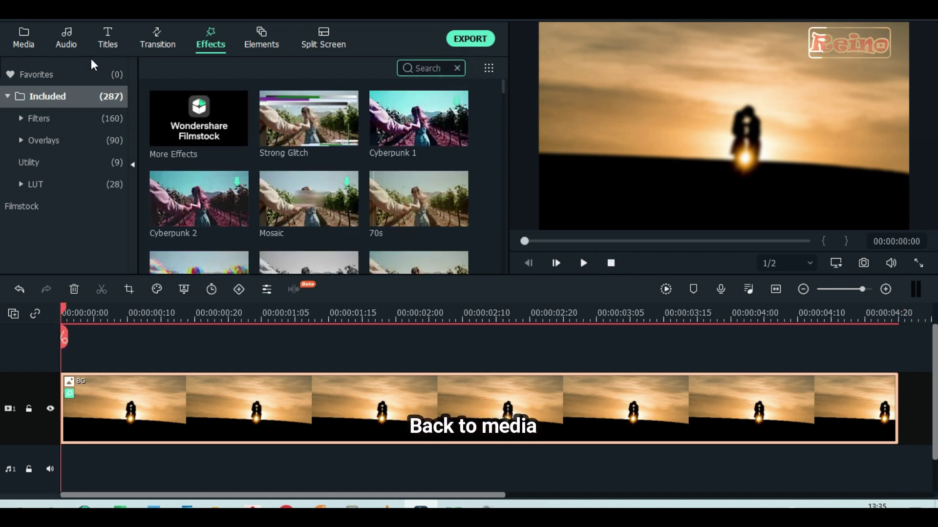
- Place Pic 1 on track 2 above BG and set it to Crop to Fit
click(25, 46)
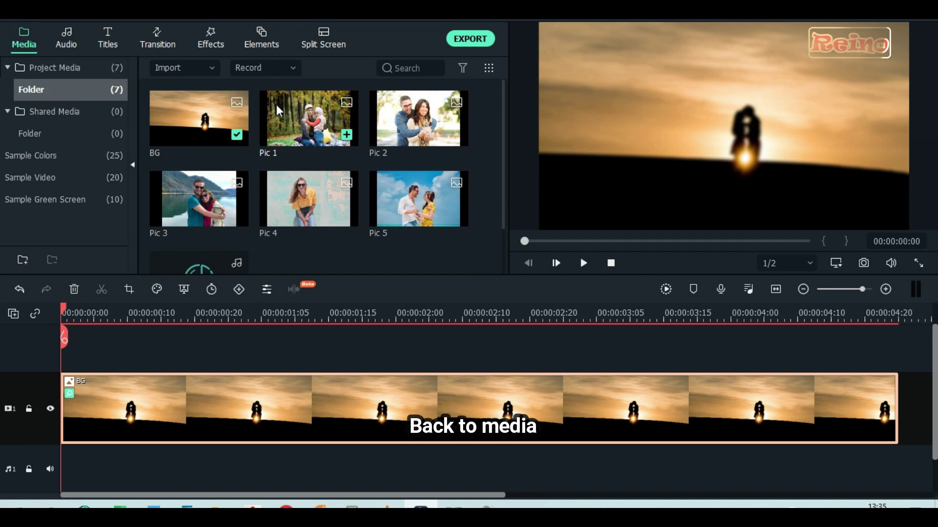
drag(307, 122, 222, 364)
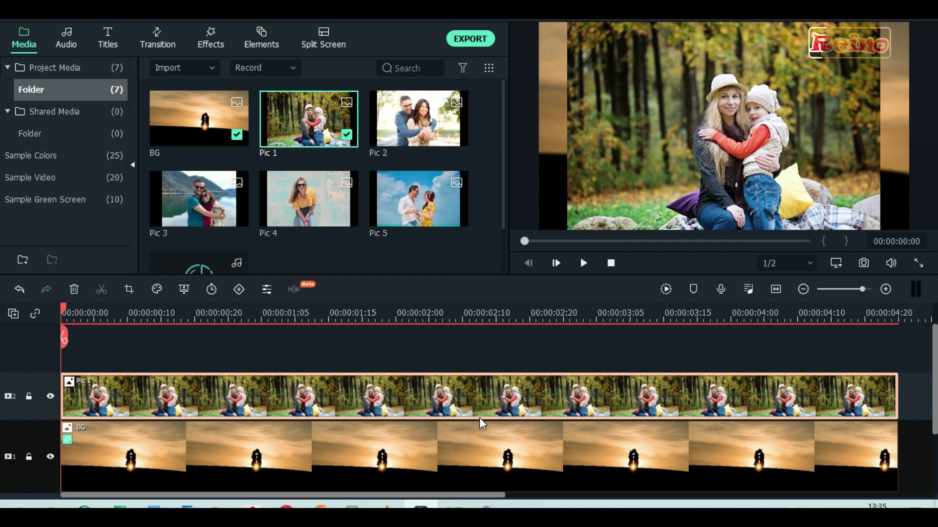
right_click(491, 387)
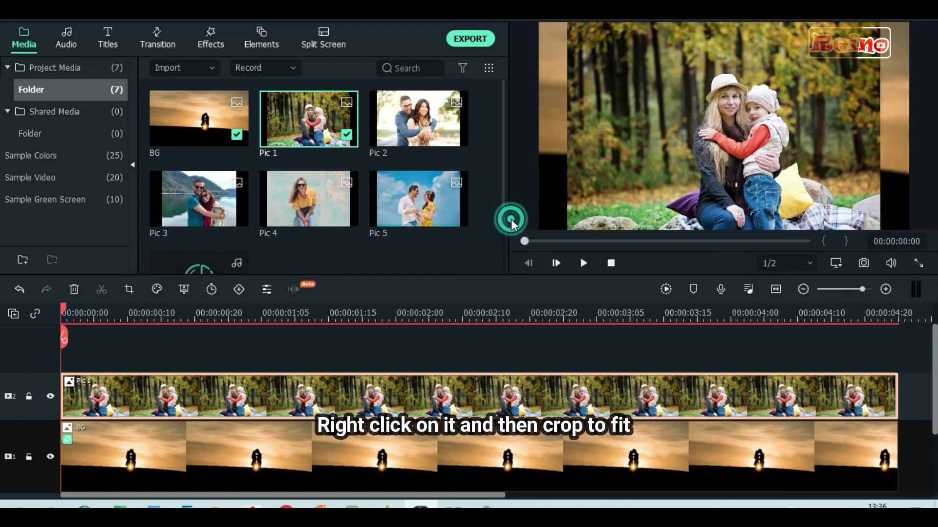
click(511, 218)
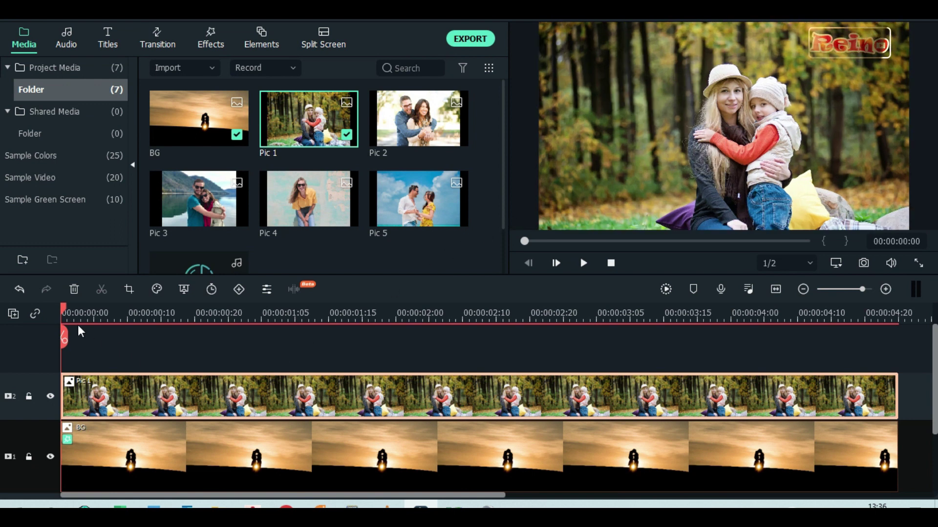
- Step the playhead three frames into the Pic 1 clip
click(63, 306)
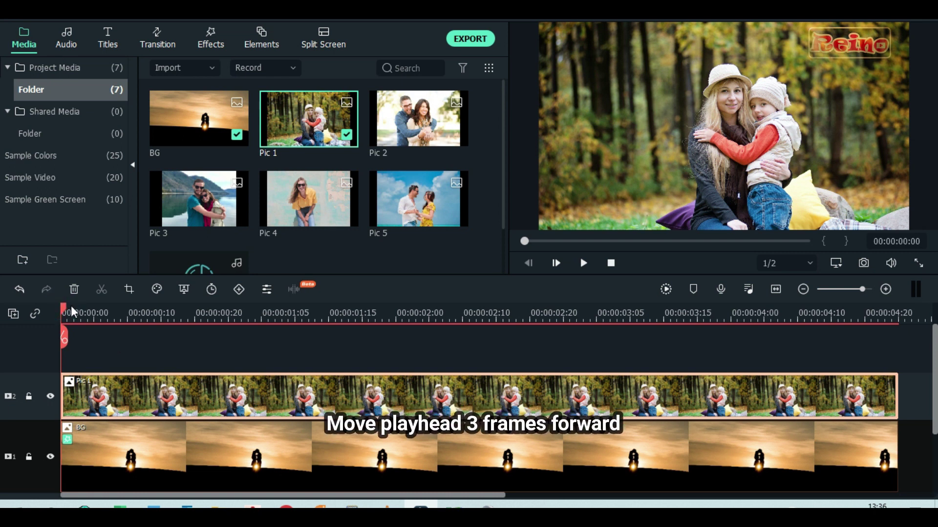
key(Right)
key(Right)
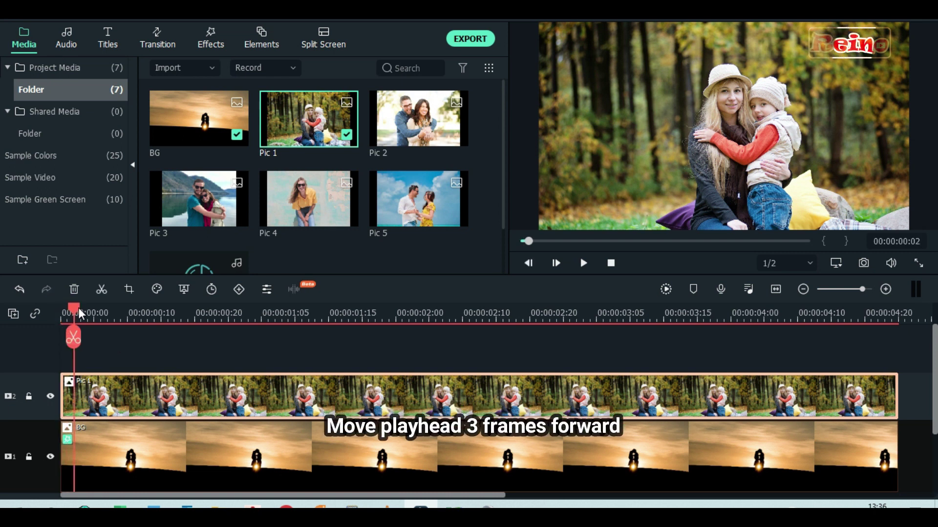
key(Right)
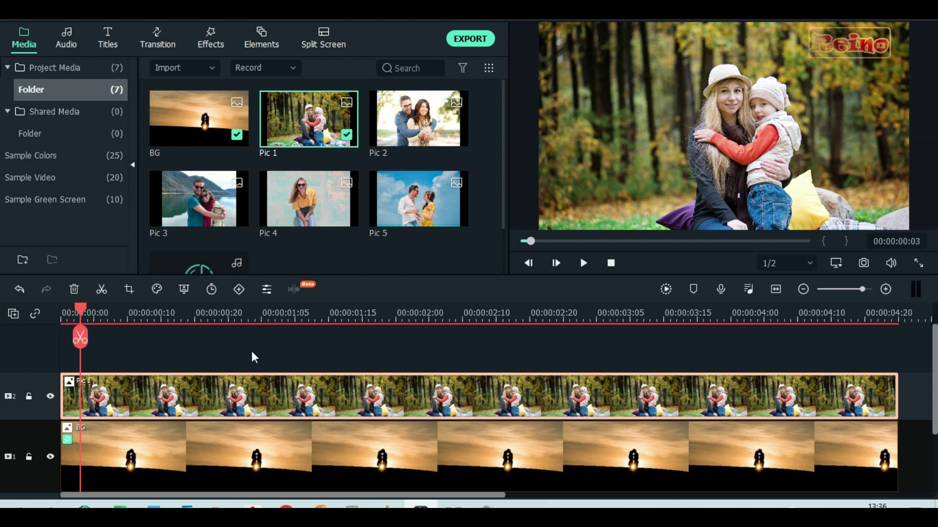
- Keyframe Pic 1 at frame 3 with scale 18, position X -210 and opacity 50
click(239, 289)
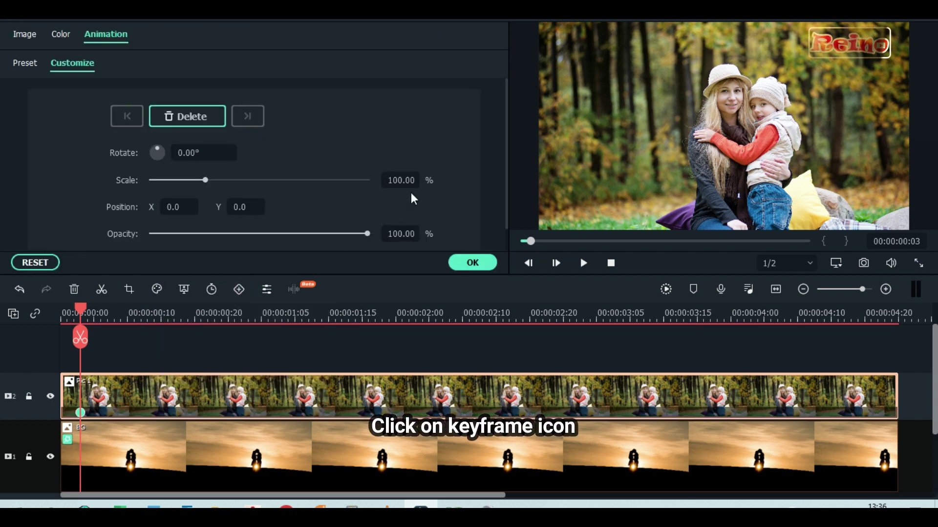
click(401, 181)
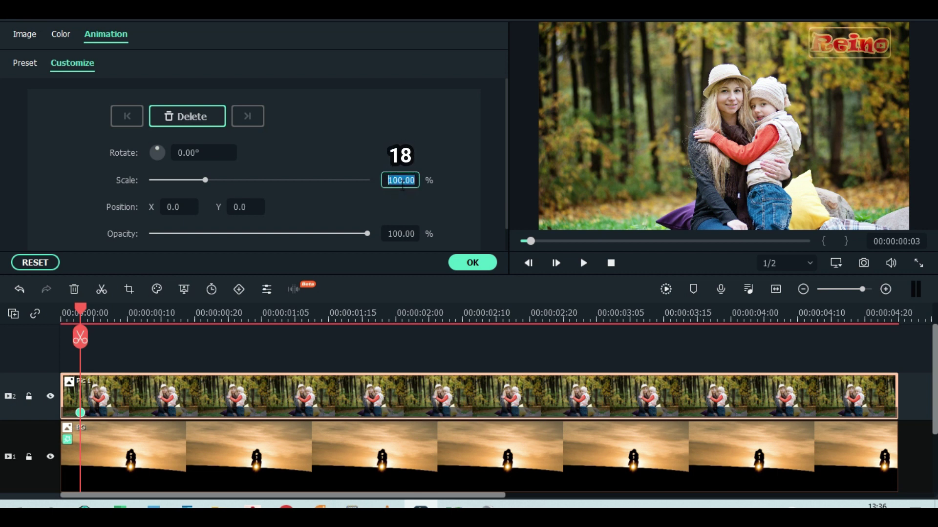
text(18)
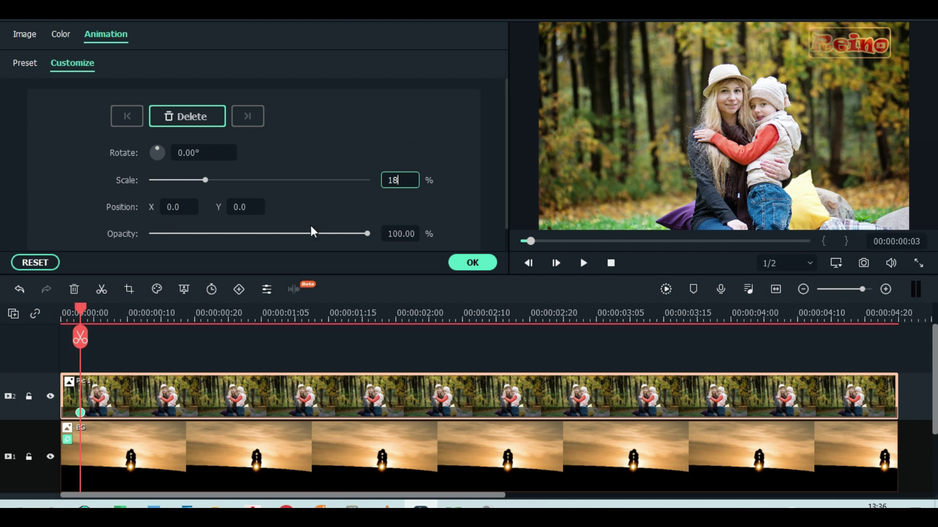
click(174, 206)
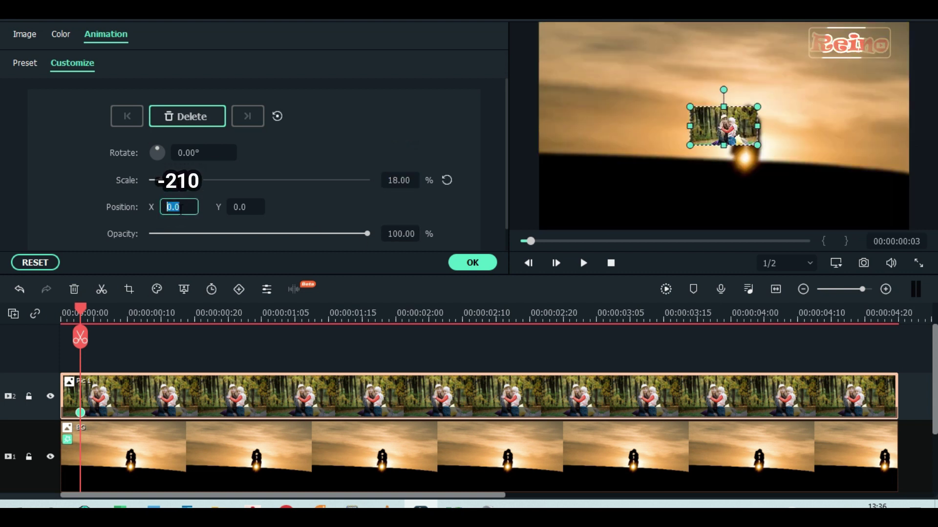
text(-)
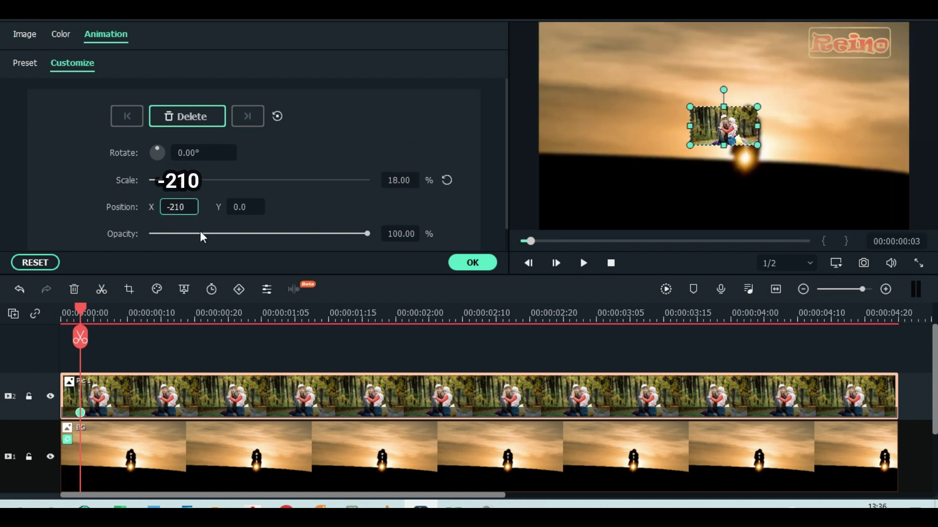
text(210)
click(400, 234)
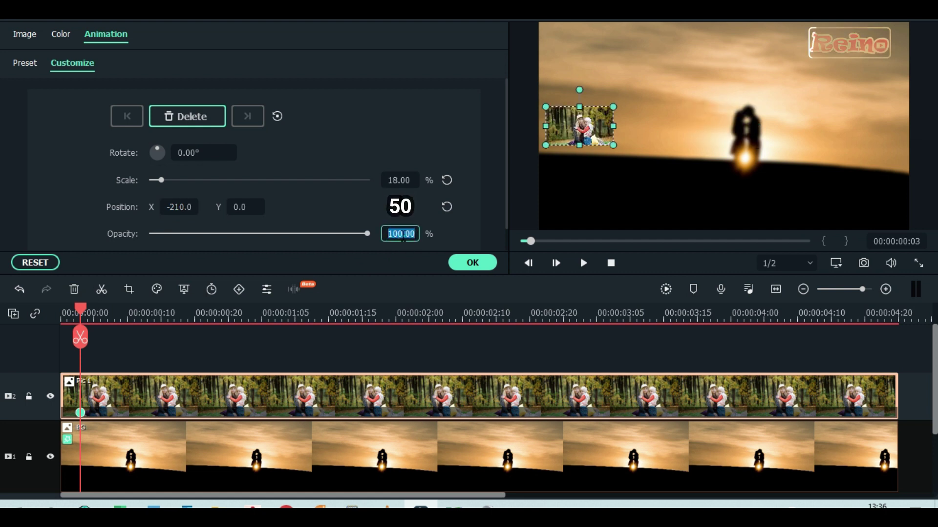
text(50)
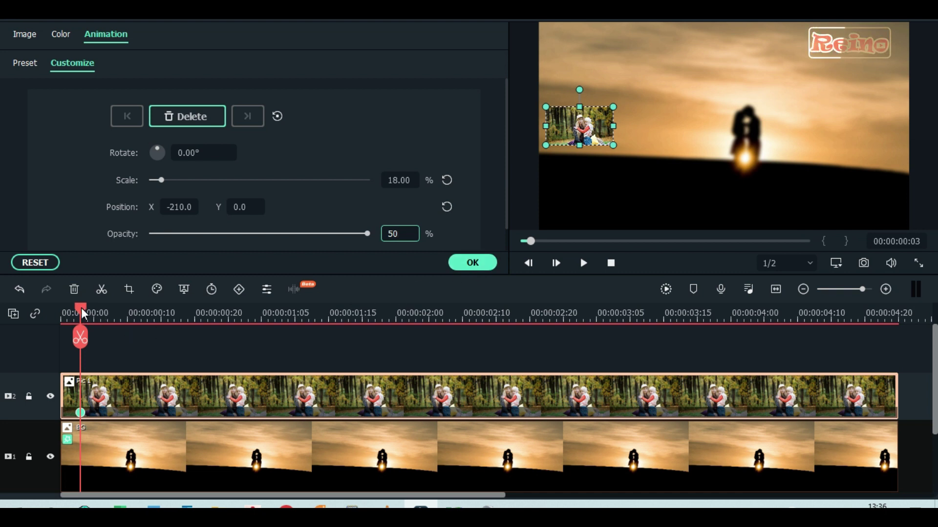
drag(81, 308, 103, 309)
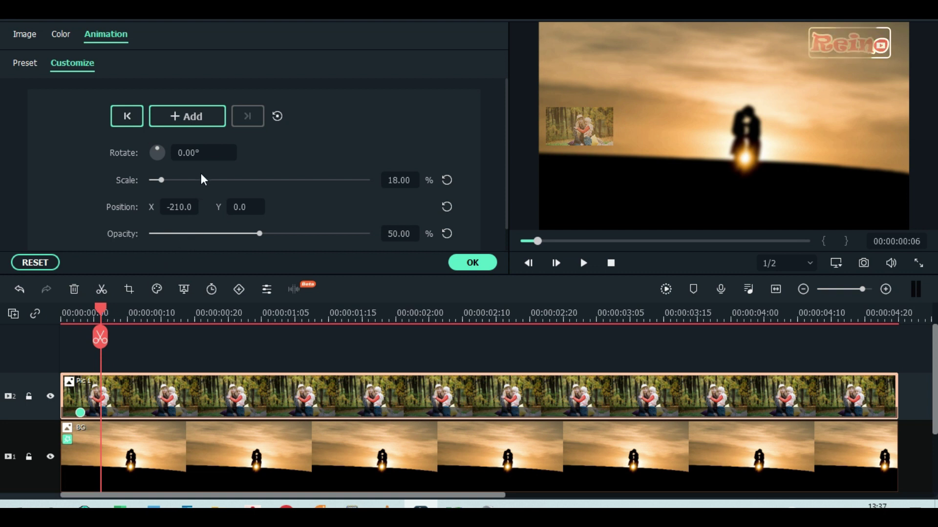
- Add a second Pic 1 keyframe at frame 6 with scale 60, position X 0 and opacity 100
click(190, 116)
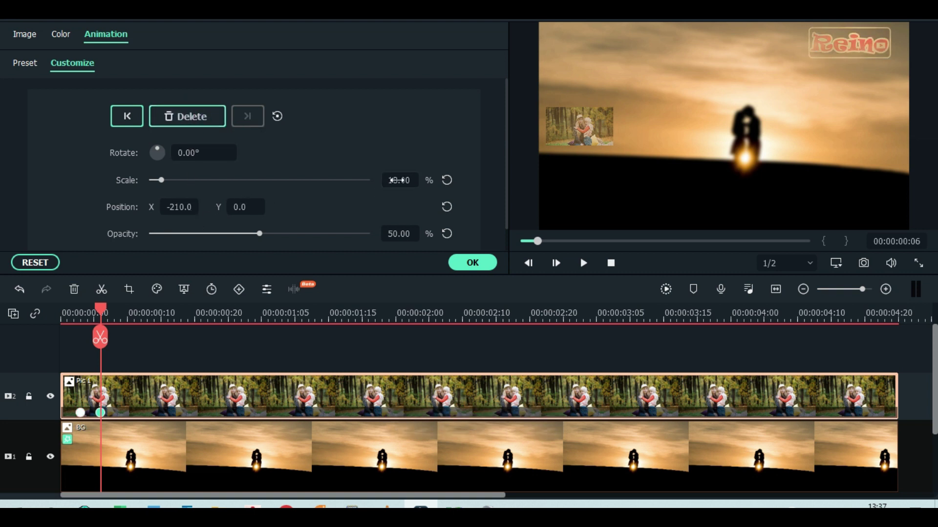
text(60)
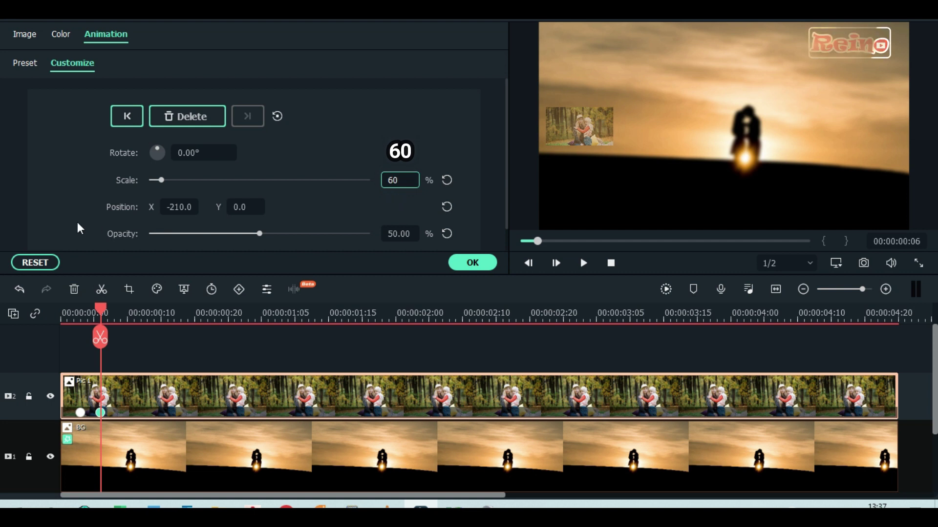
double_click(179, 207)
text(0)
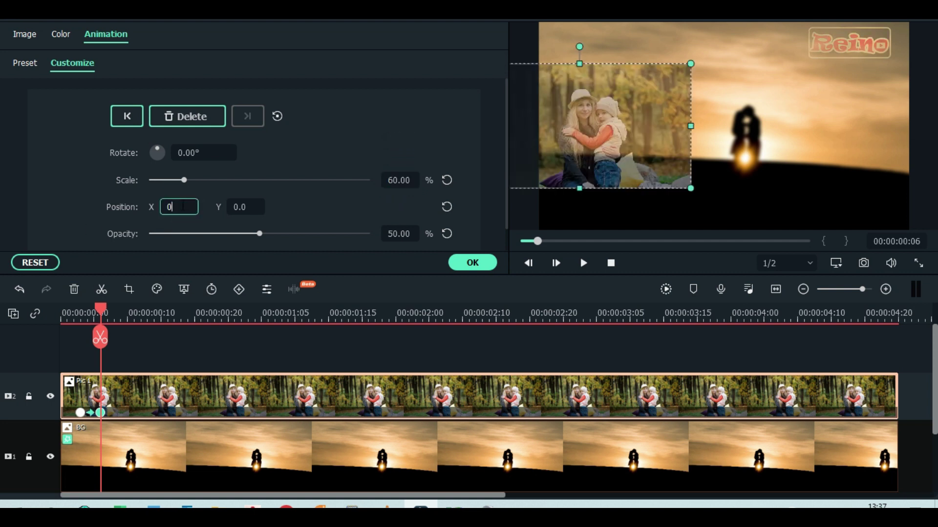
double_click(403, 234)
text(100)
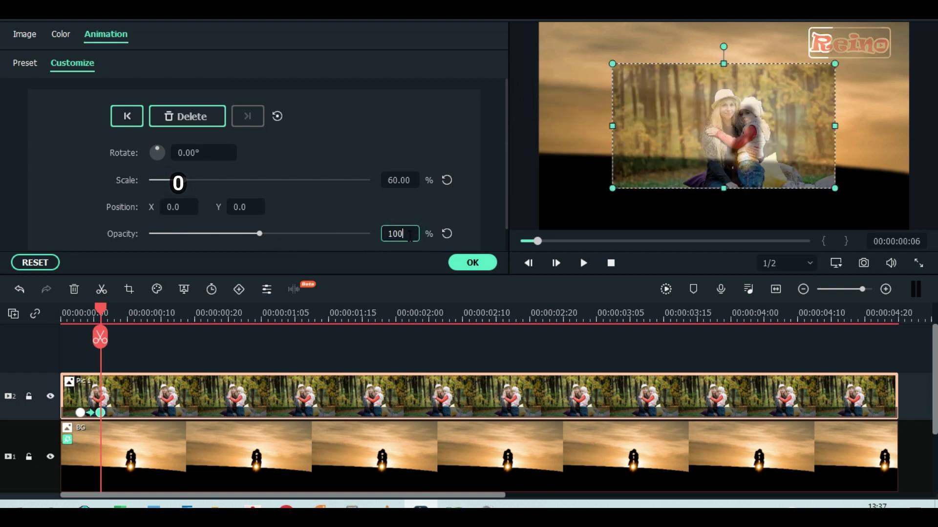
click(472, 237)
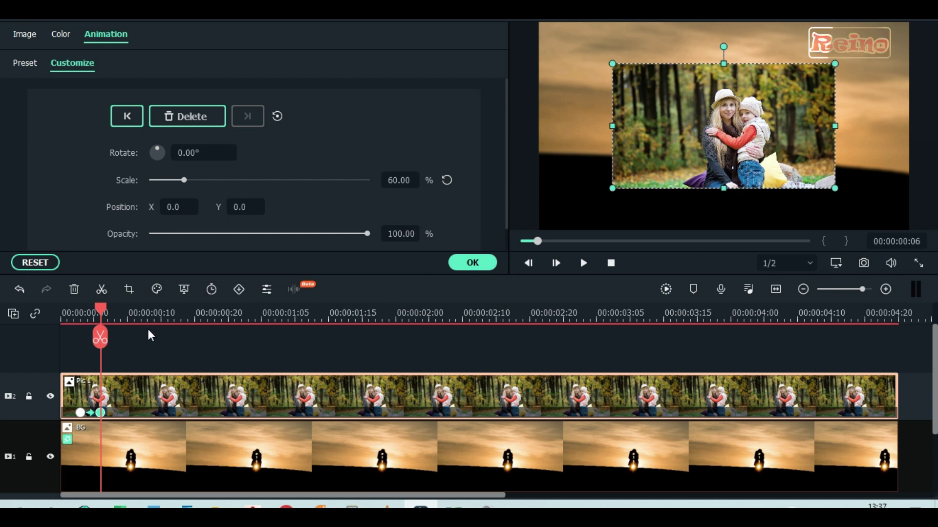
drag(101, 309, 169, 319)
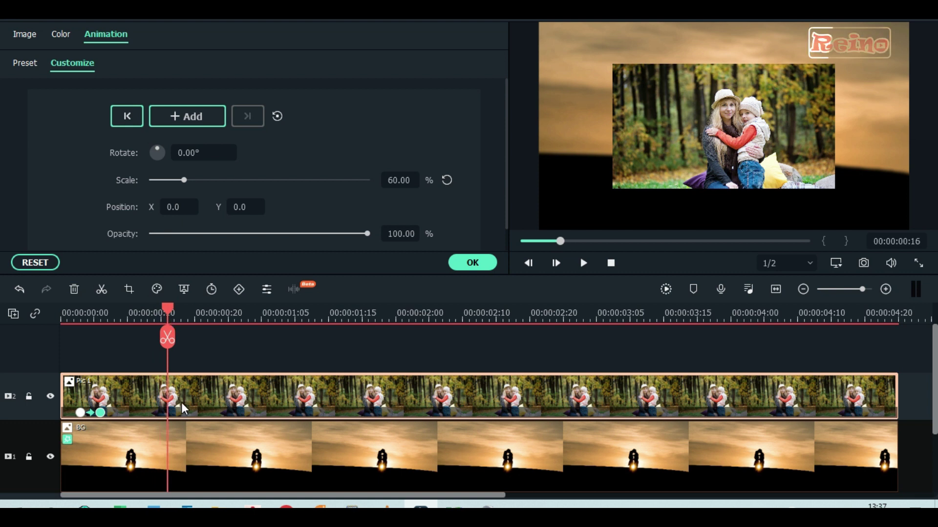
- Add a hold keyframe at frame 16, then move the playhead to 00:00:00:19
click(199, 117)
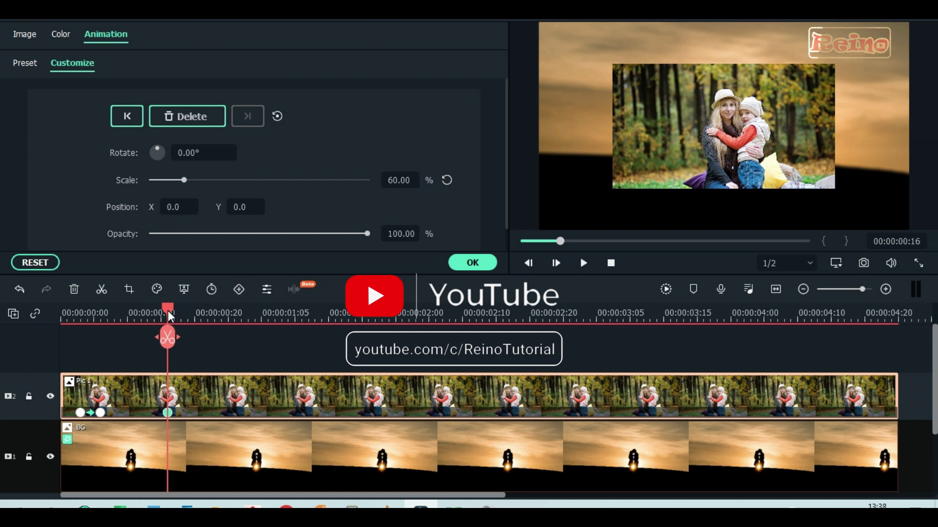
drag(168, 311, 189, 310)
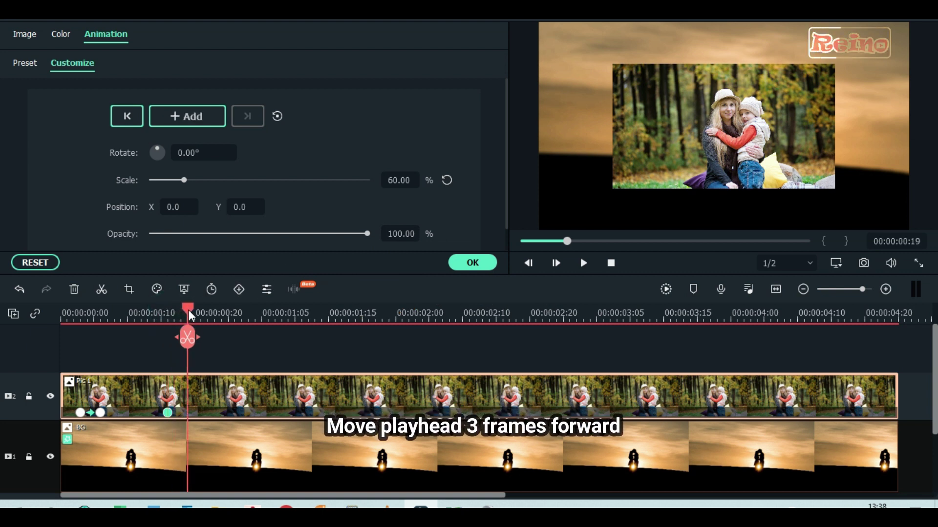
- Add a keyframe at 00:00:00:19 shrinking Pic 1 to 30% scale at position X 180
click(207, 119)
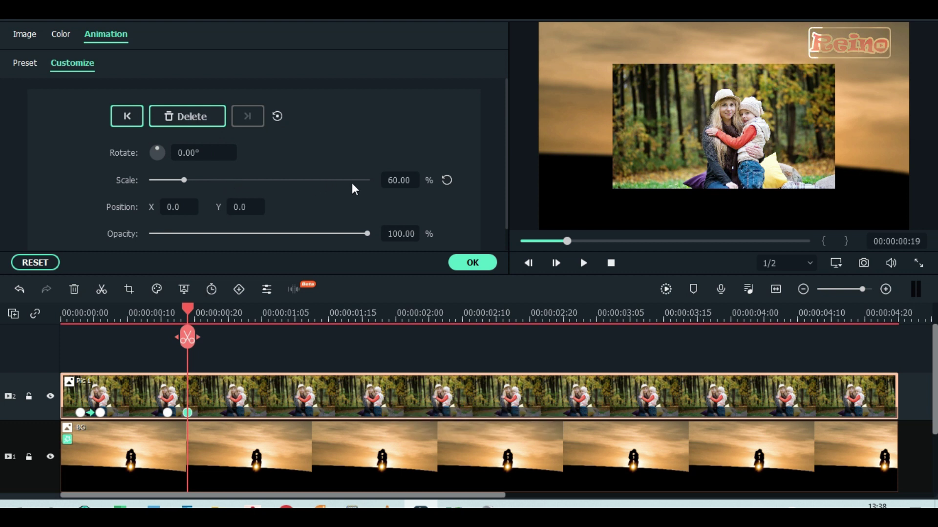
click(399, 181)
text(30)
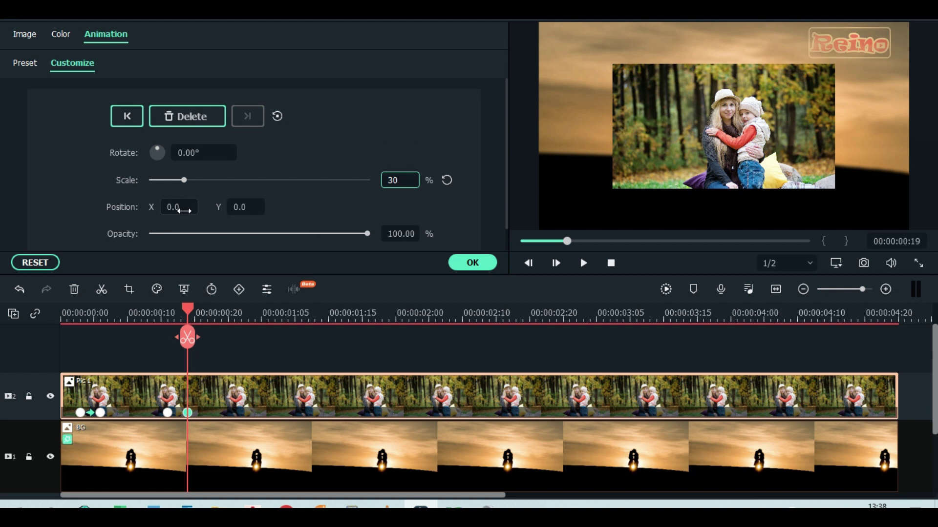
click(184, 208)
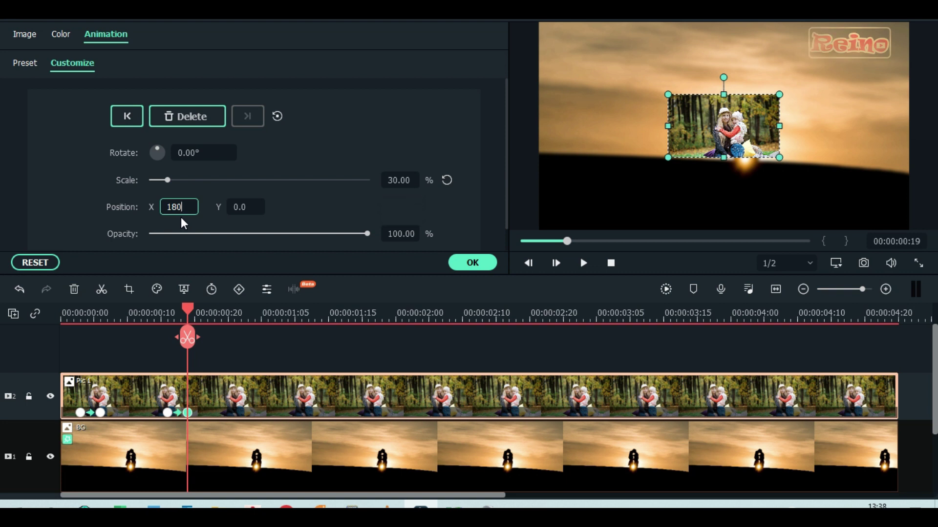
click(476, 263)
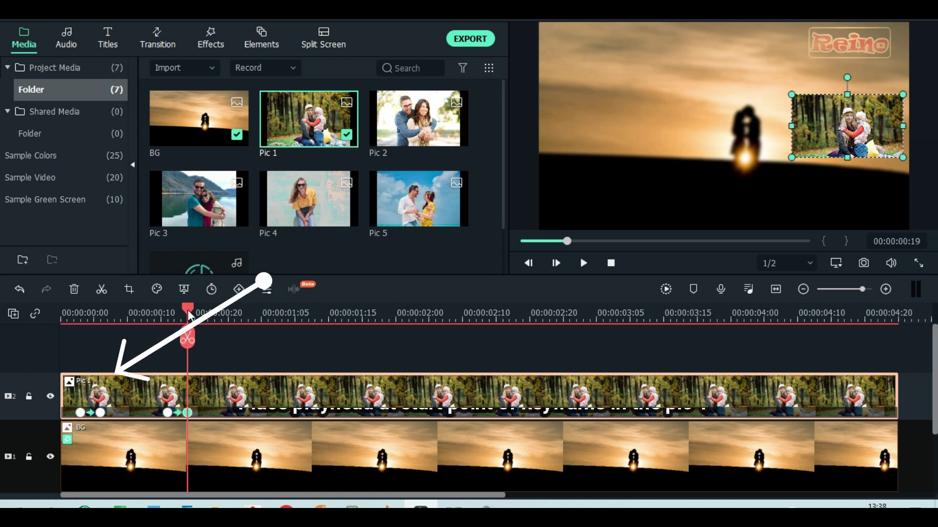
- Drag Pic 2 onto a third track above Pic 1 and set it to Crop to Fit
drag(188, 310, 84, 328)
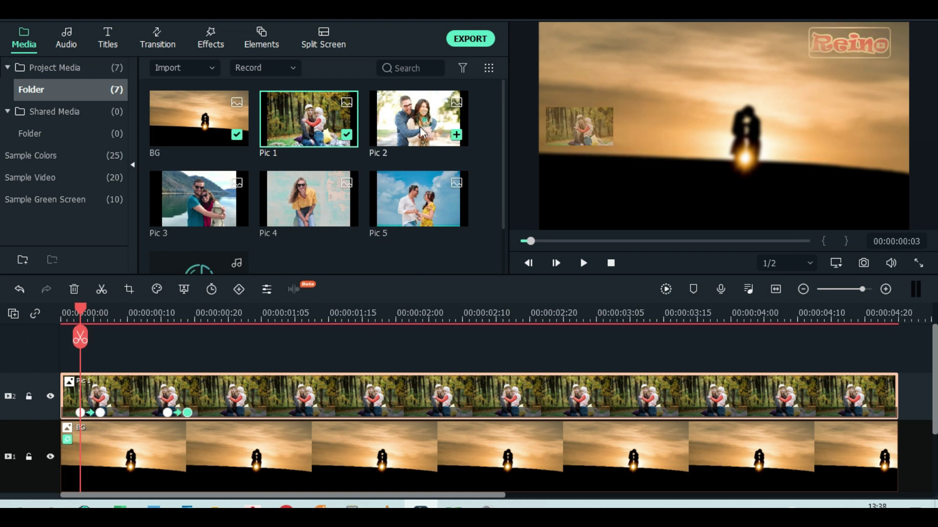
drag(421, 122, 281, 346)
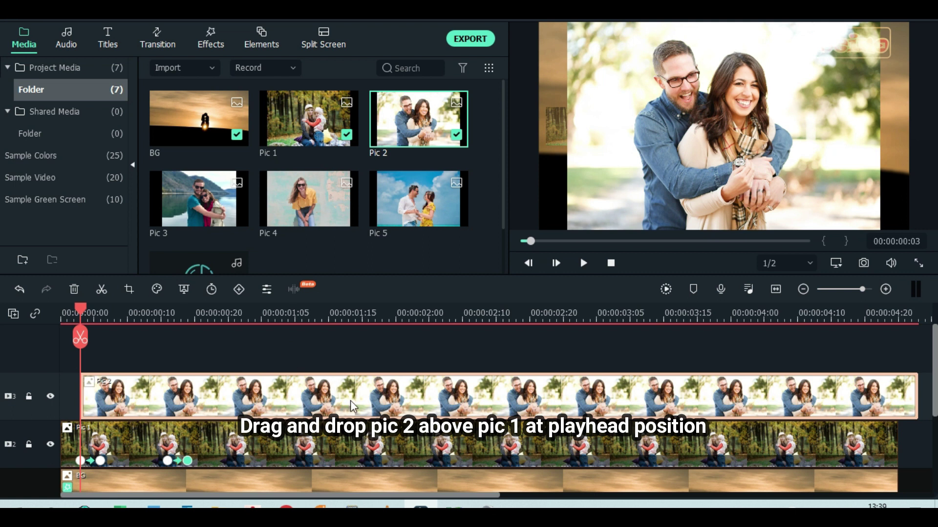
right_click(358, 398)
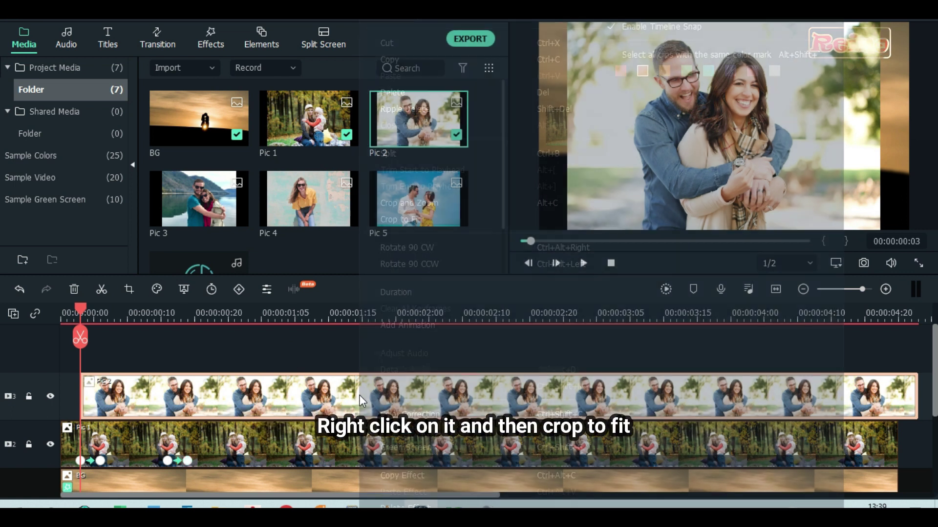
click(411, 221)
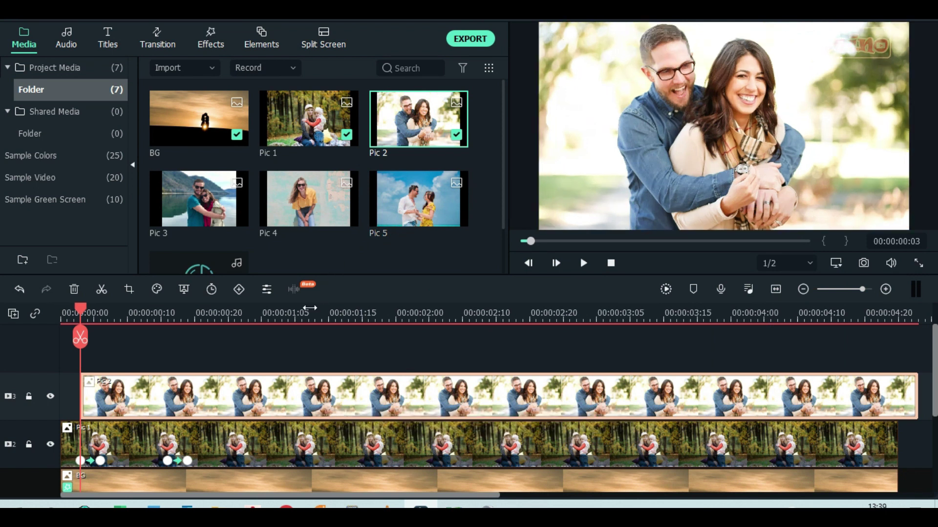
drag(79, 311, 169, 327)
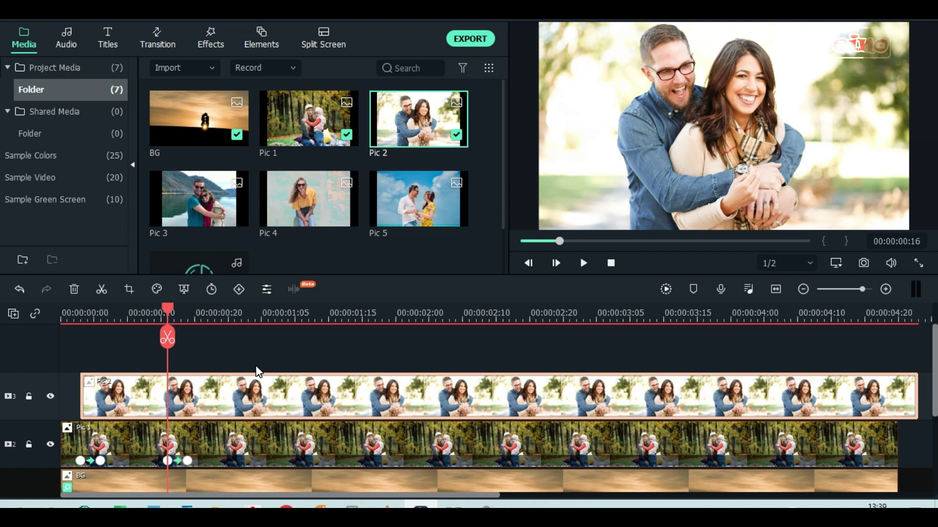
- Keyframe Pic 2 at frame 16 with scale 18, position X -210 and opacity 50
click(239, 289)
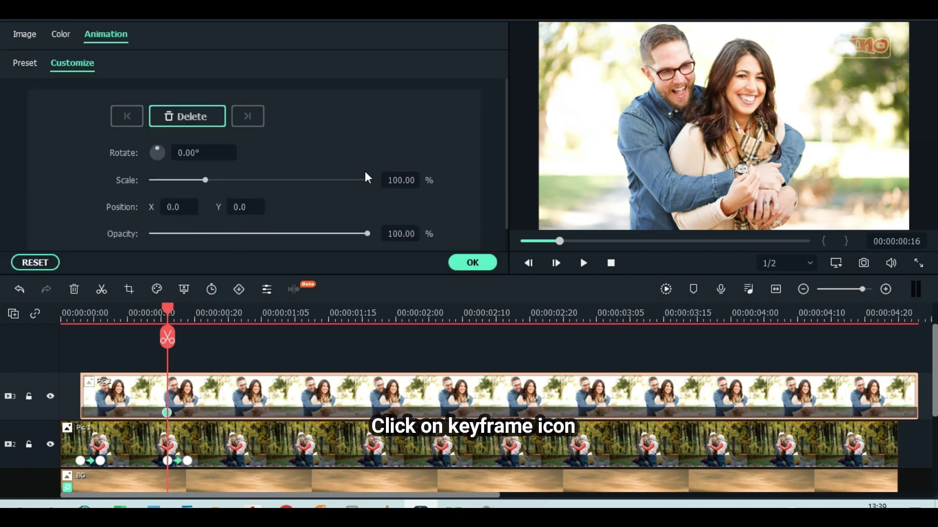
click(391, 181)
text(18)
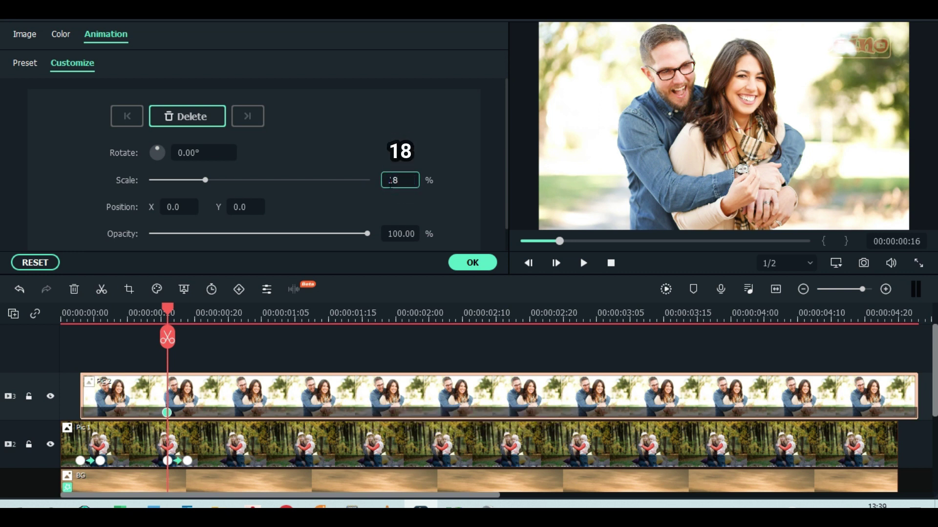
click(175, 207)
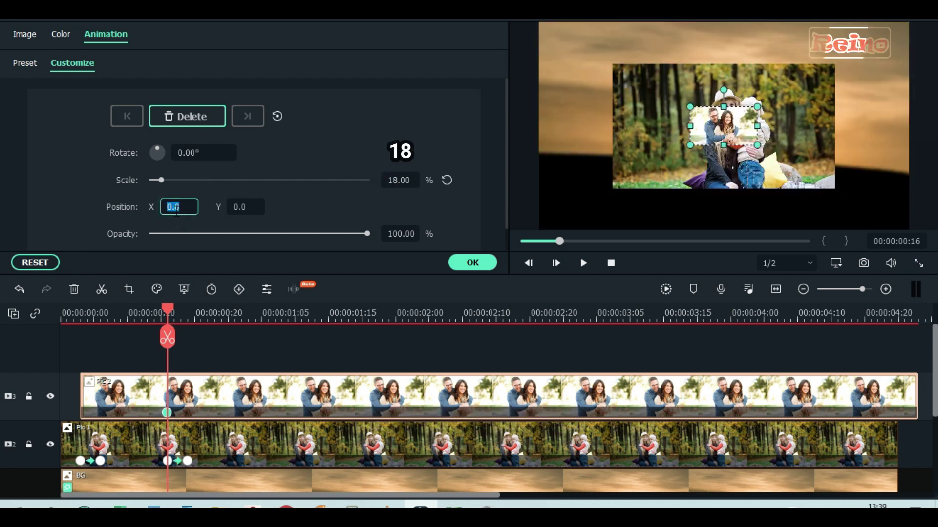
key(BackSpace)
text(-210)
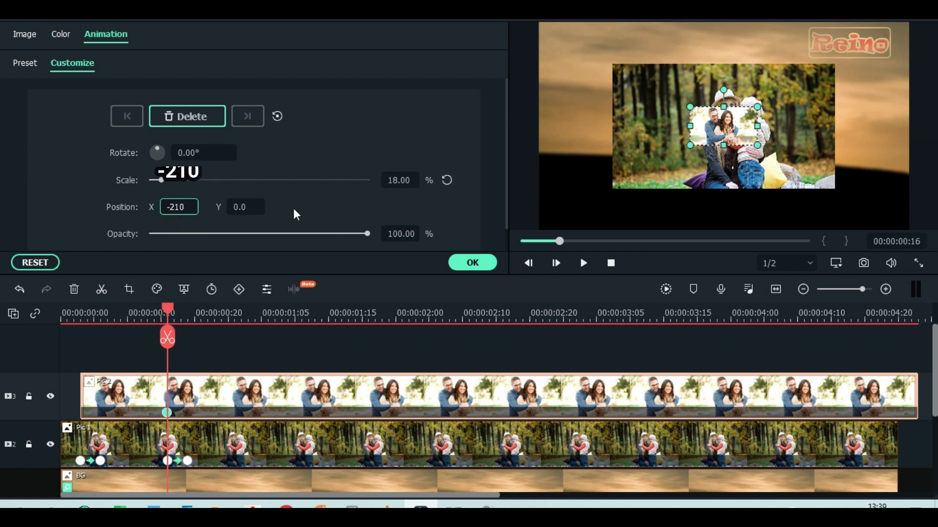
click(400, 234)
text(50)
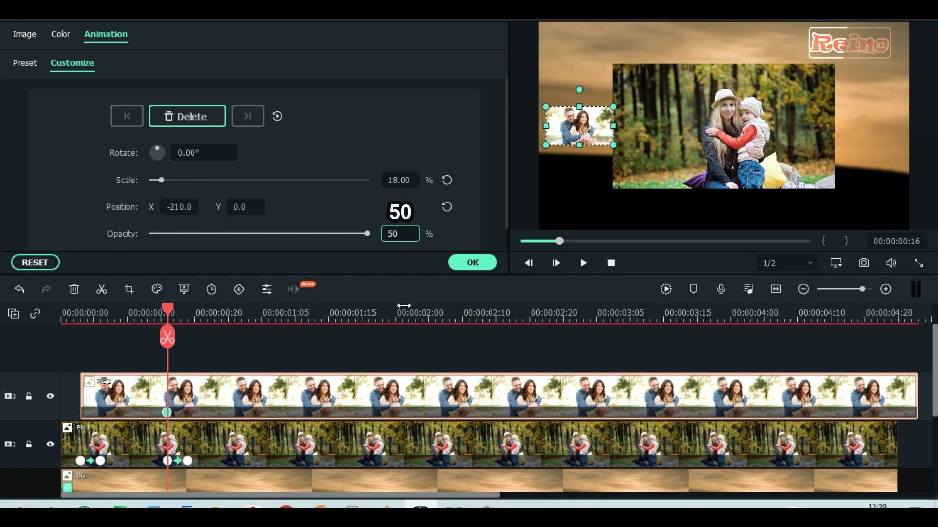
click(169, 307)
click(179, 307)
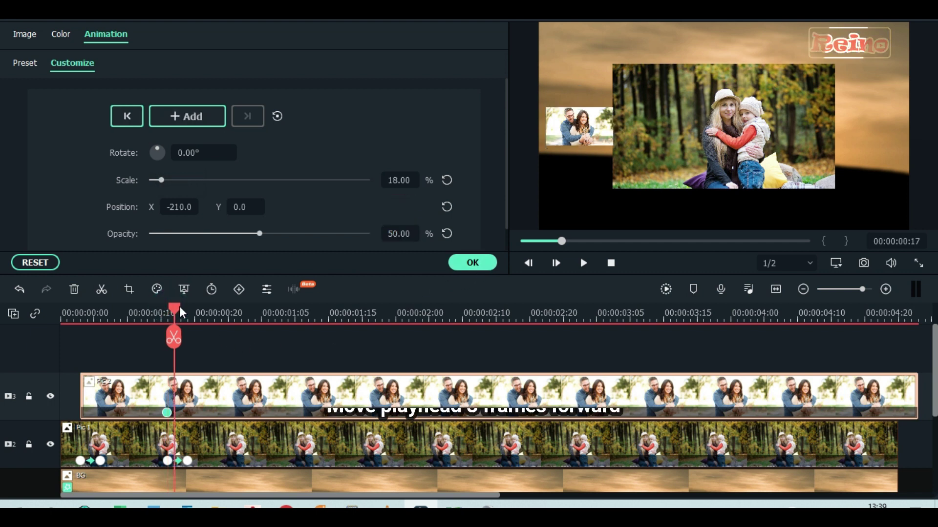
- At frame 19, keyframe Pic 2 with scale 60, position X 0 and opacity 100
click(183, 308)
click(188, 309)
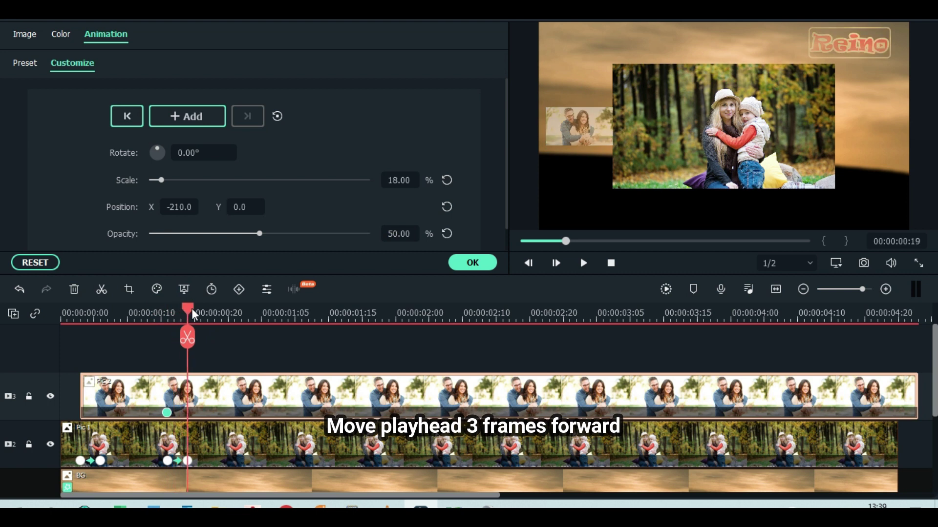
click(395, 179)
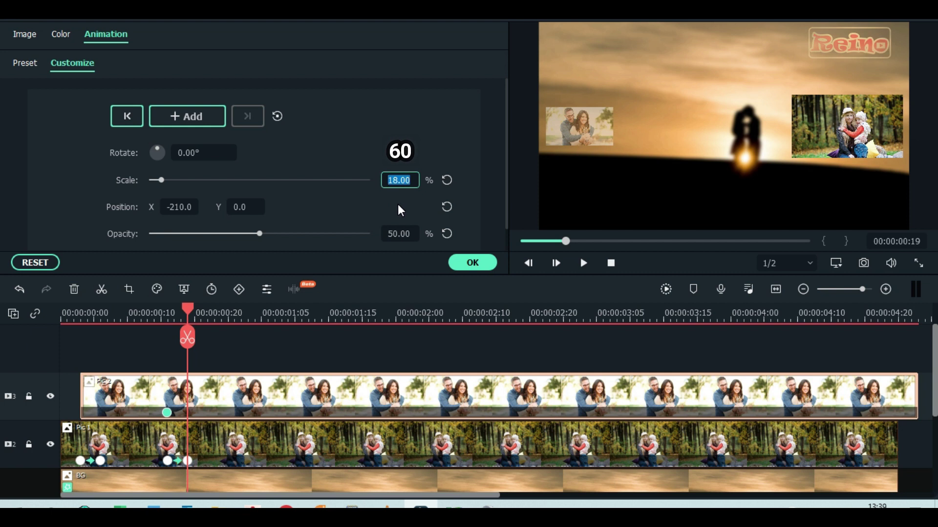
text(60)
click(182, 207)
text(0)
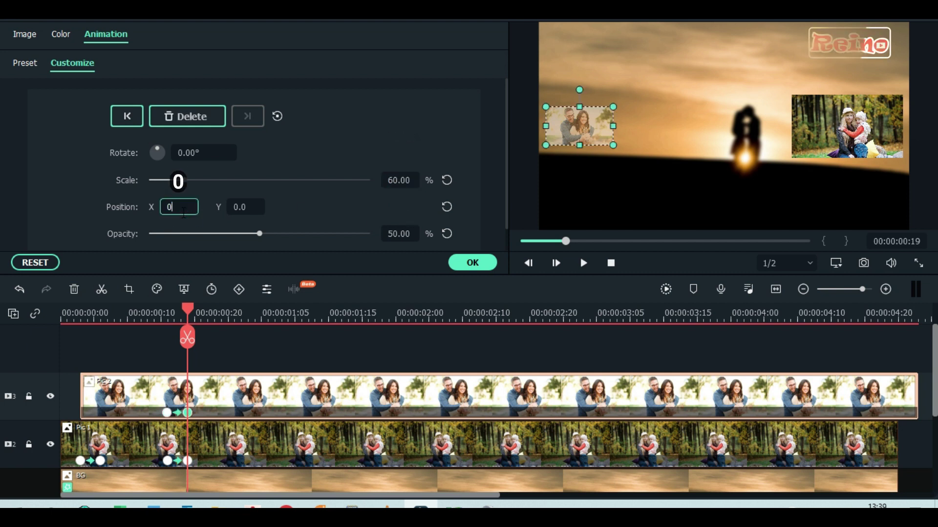
click(398, 234)
text(100)
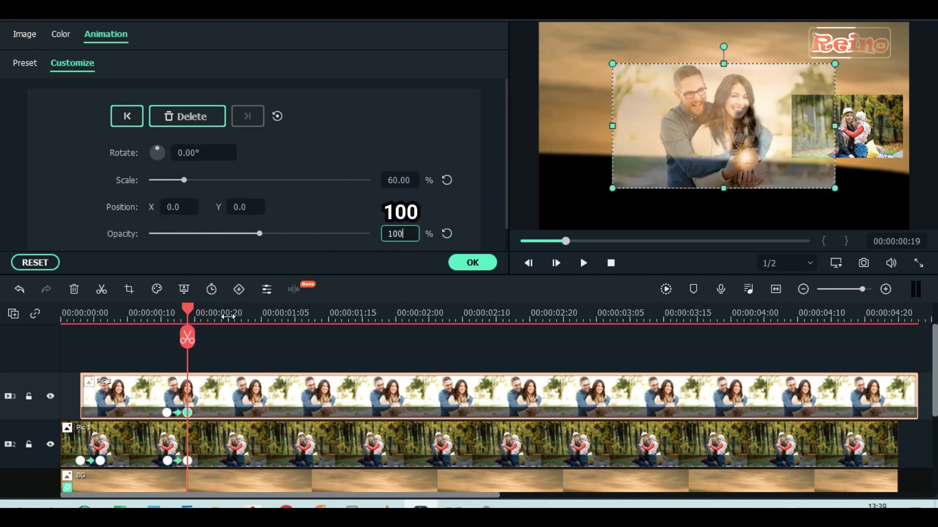
drag(189, 310, 264, 336)
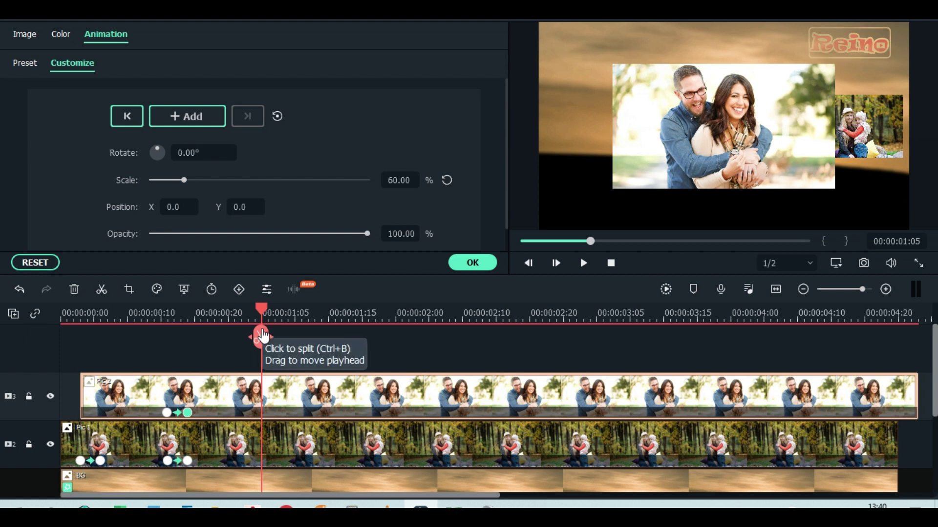
- Add a hold keyframe on Pic 2, then a keyframe three frames later at scale 30, X 180
click(200, 117)
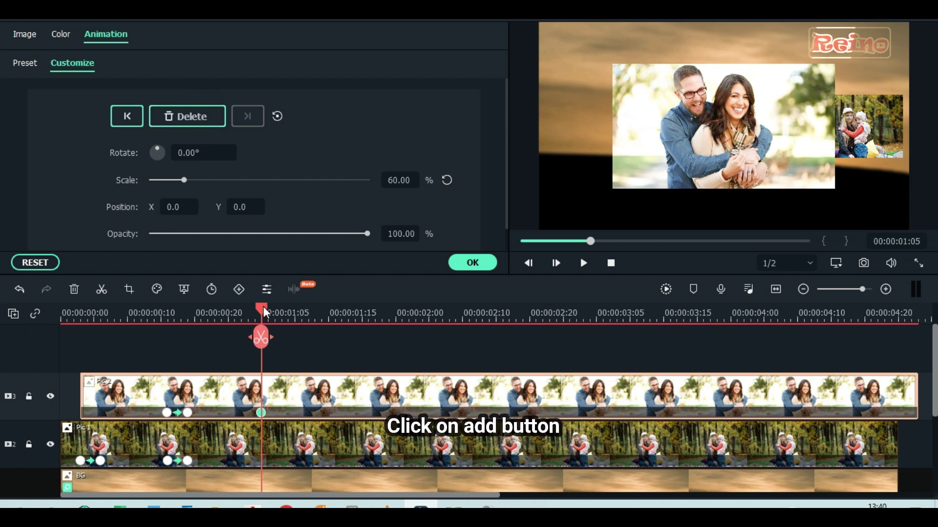
drag(263, 306, 281, 310)
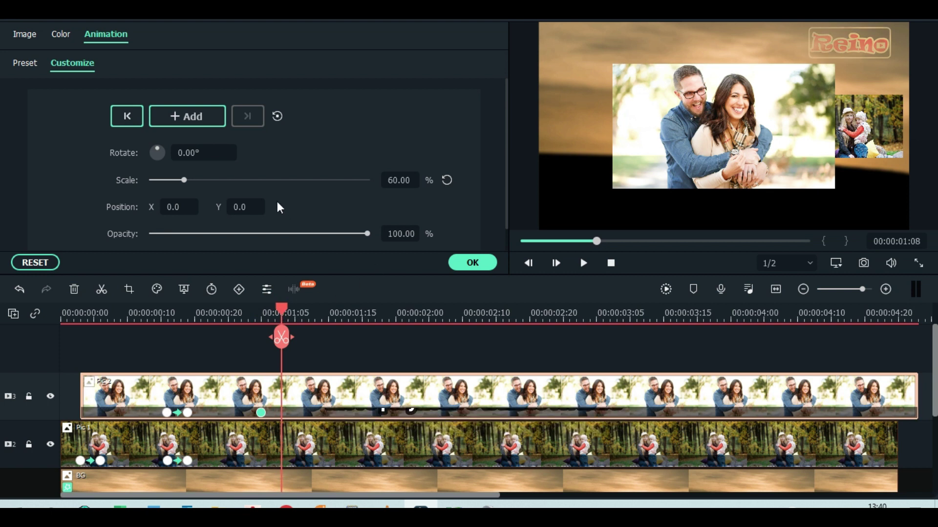
click(207, 117)
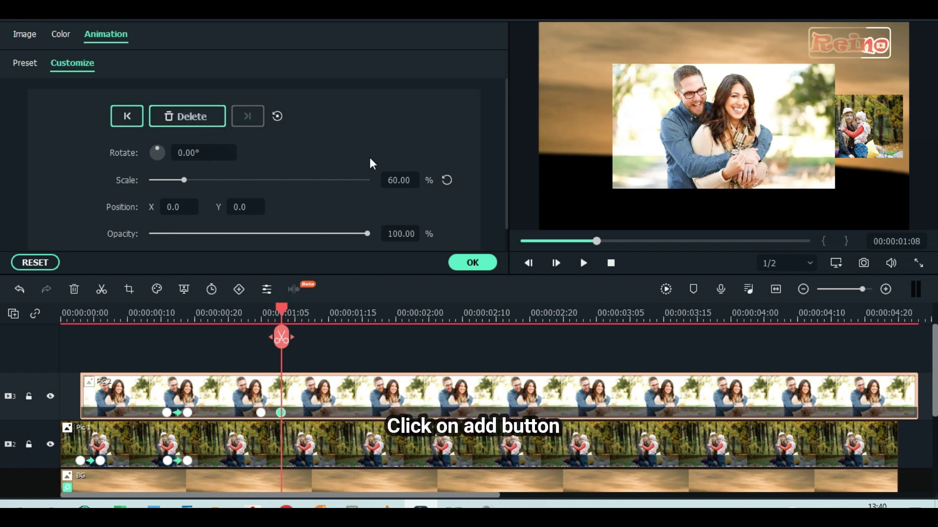
click(398, 181)
text(30)
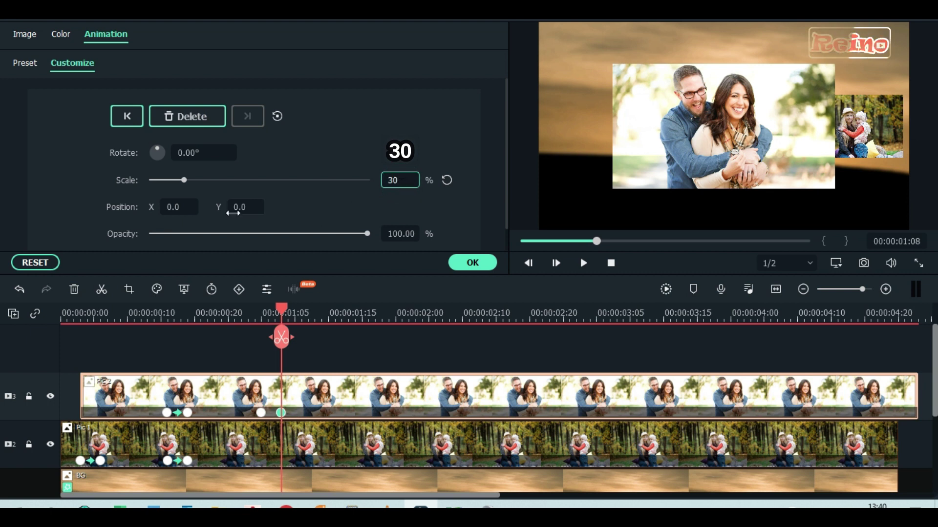
key(Return)
click(181, 211)
text(180)
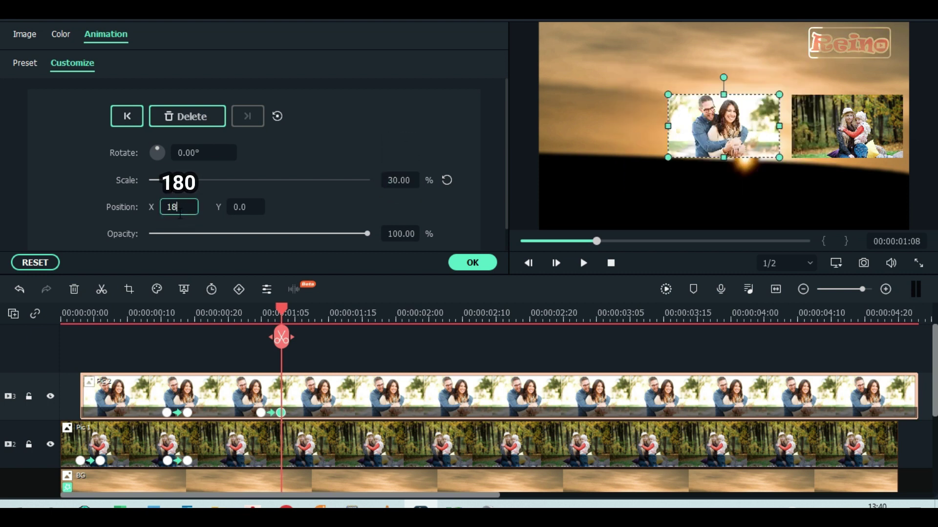
click(479, 265)
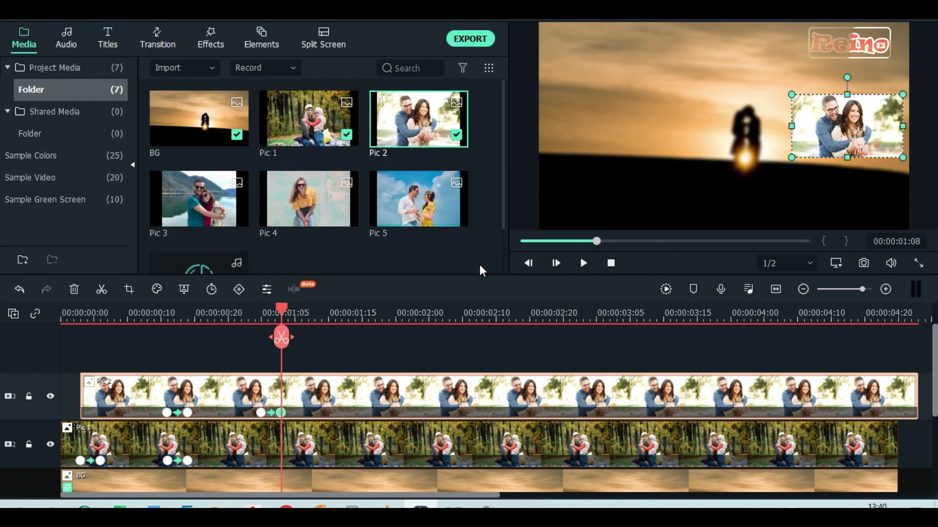
- Split Pic 1 at Pic 2's last keyframe (about 00:00:01:07) and delete everything after the cut
key(Home)
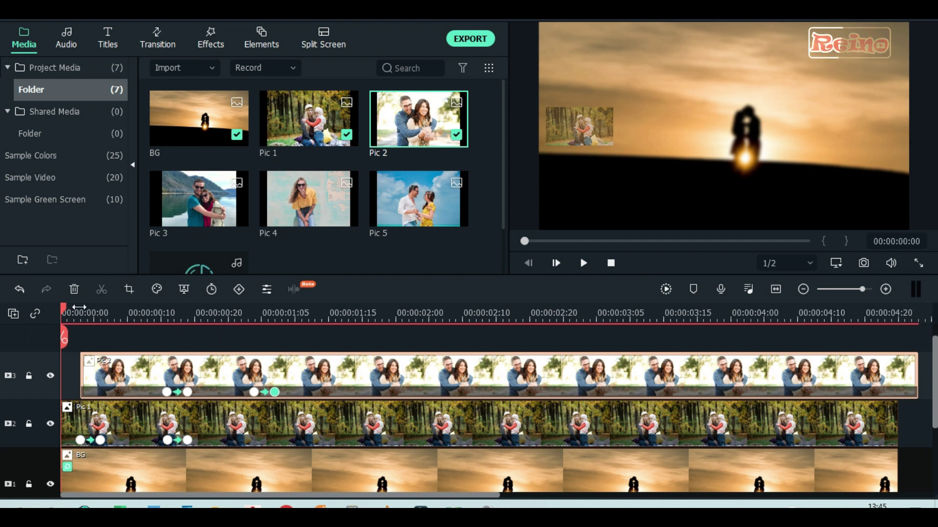
drag(64, 311, 281, 353)
scroll(287, 386, down, 1)
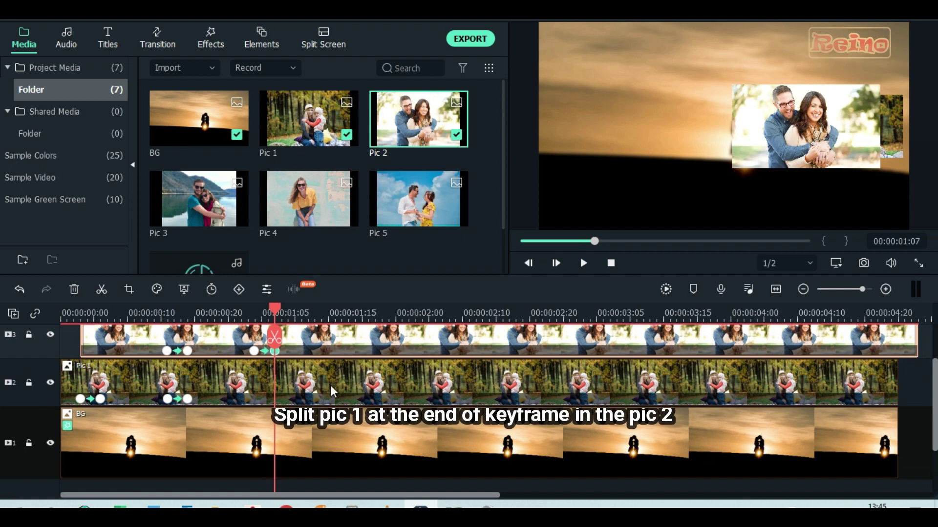
scroll(332, 393, up, 1)
click(335, 400)
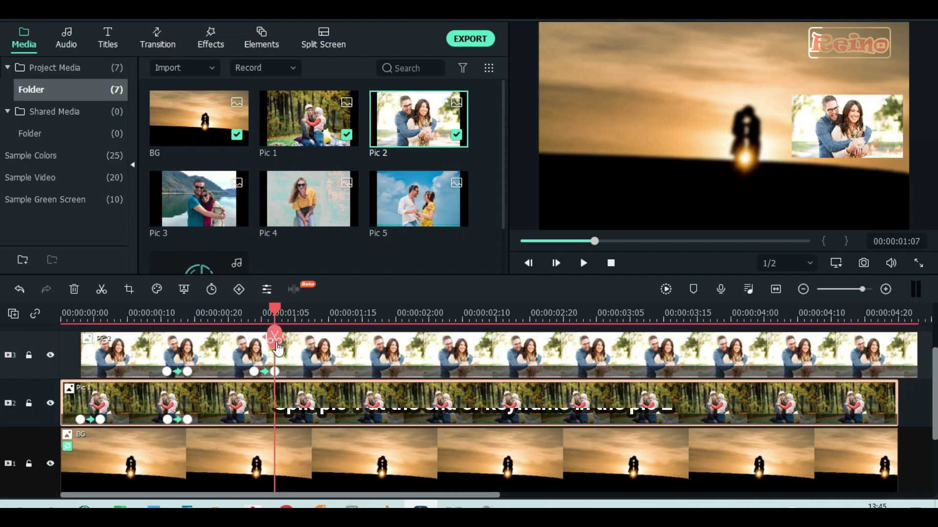
click(275, 341)
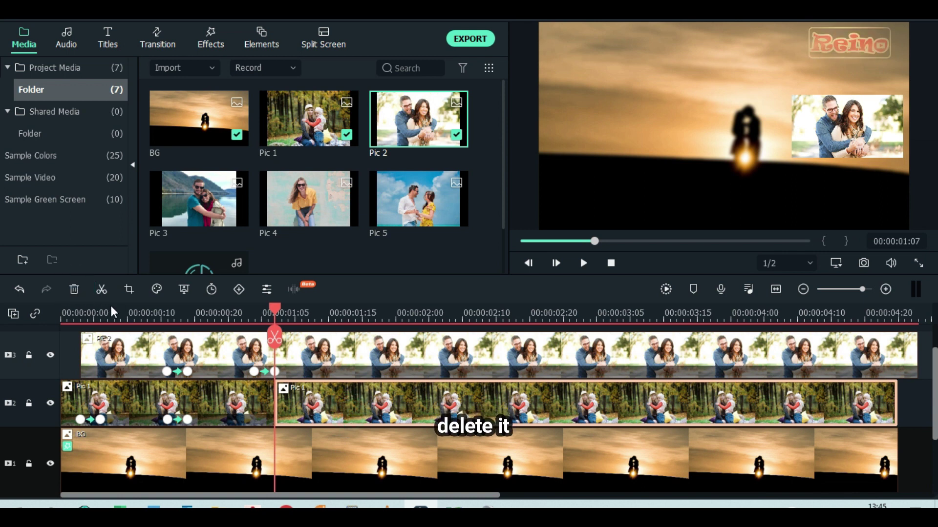
click(74, 290)
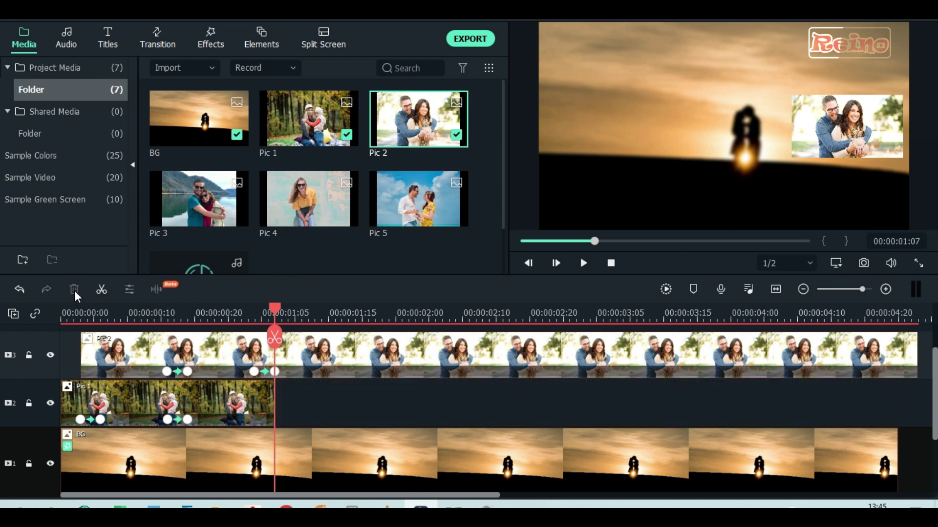
scroll(344, 397, up, 1)
click(344, 395)
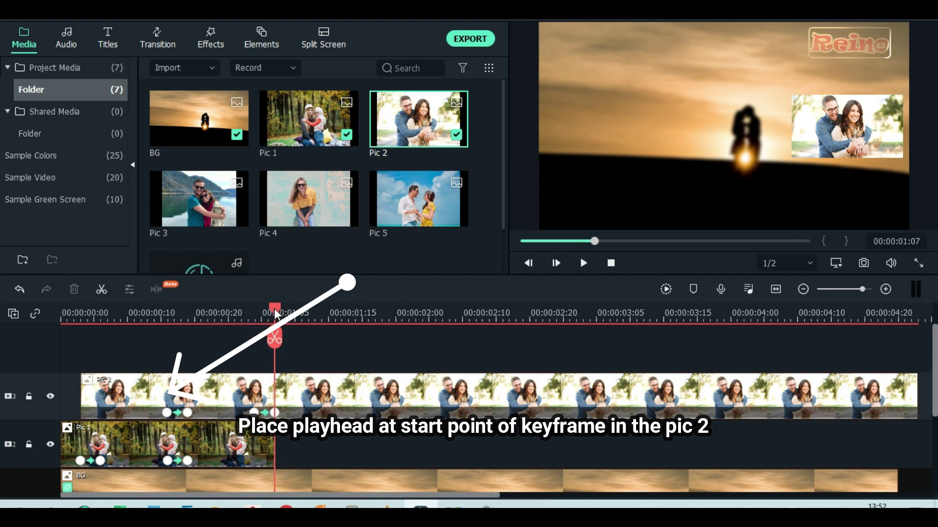
- Drop Pic 3 onto a fourth track starting at 00:00:00:16 and apply Crop to Fit
drag(277, 313, 168, 326)
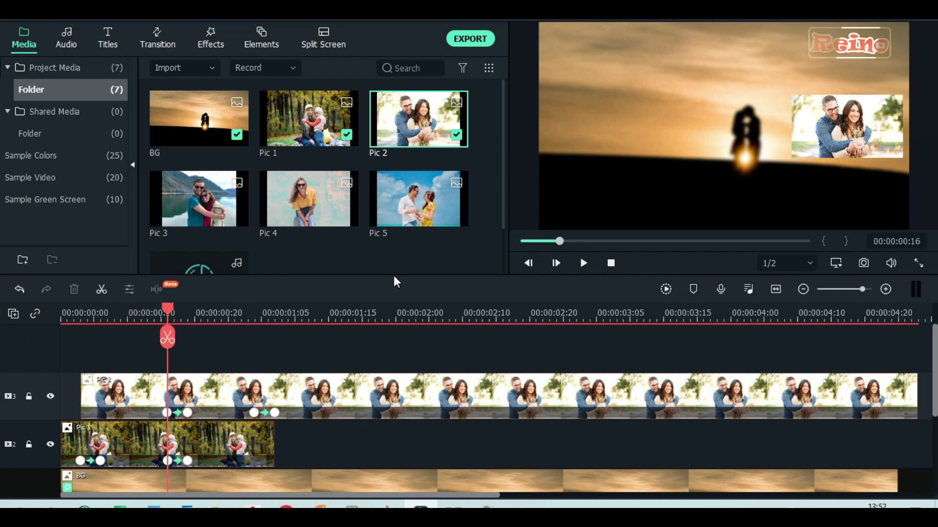
drag(207, 202, 180, 361)
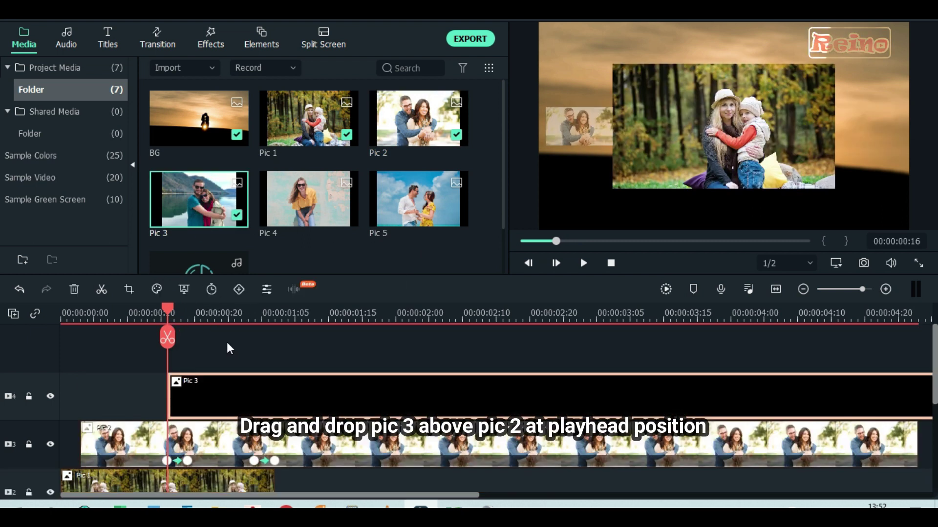
click(167, 309)
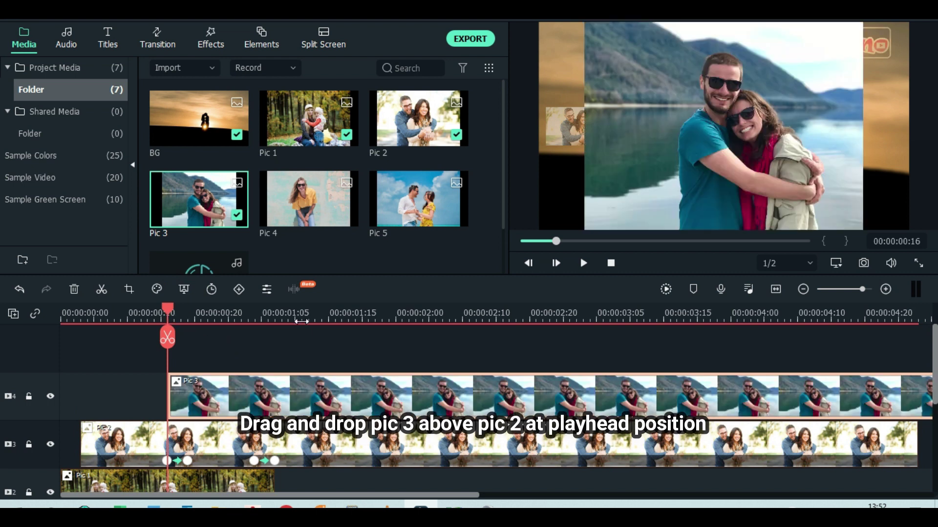
right_click(545, 391)
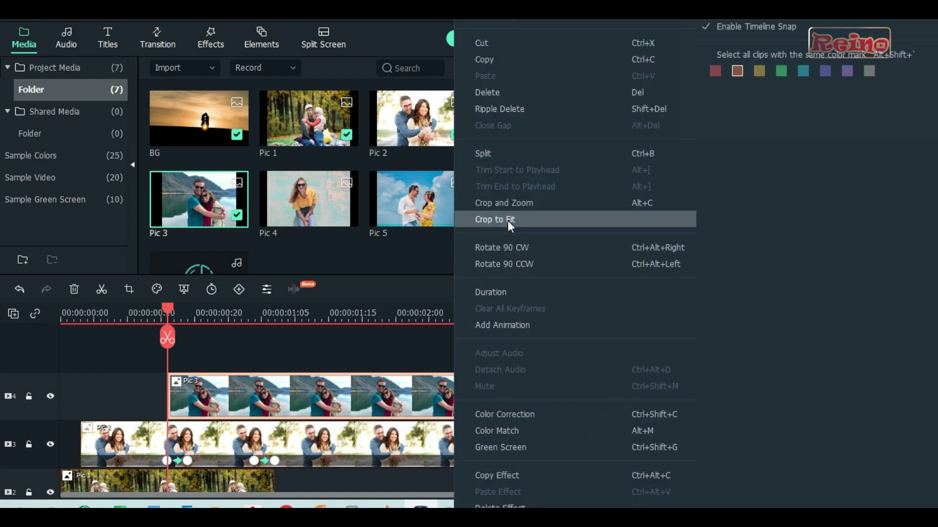
click(508, 221)
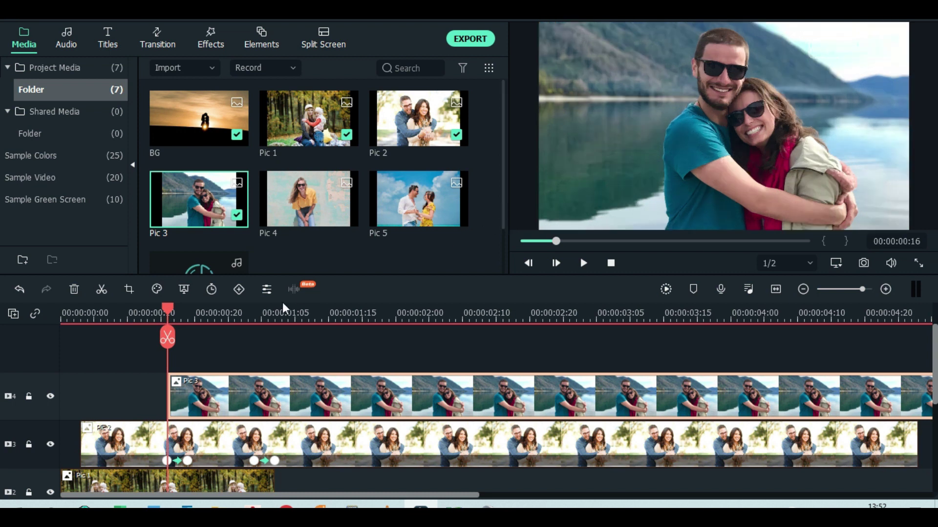
drag(169, 309, 255, 325)
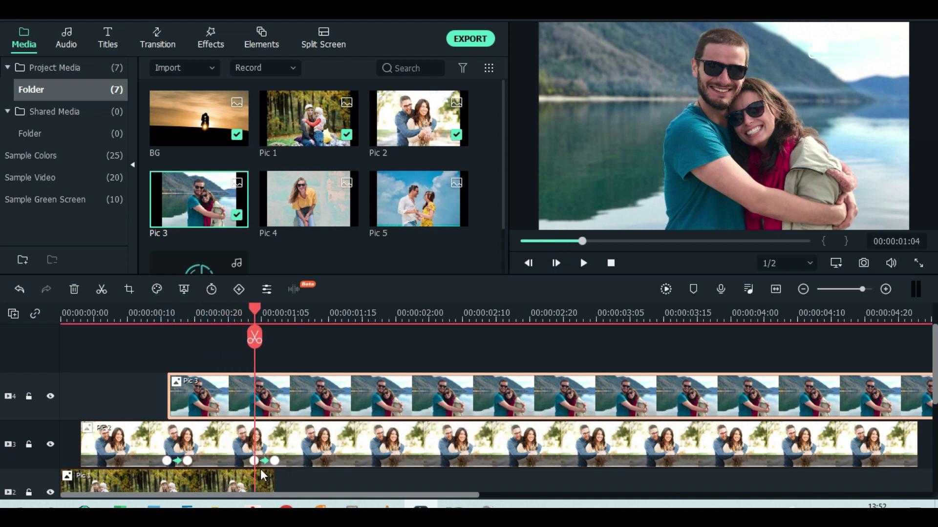
- Add a keyframe to Pic 3 at the playhead and set its Scale to 18%
click(239, 291)
click(239, 289)
click(401, 181)
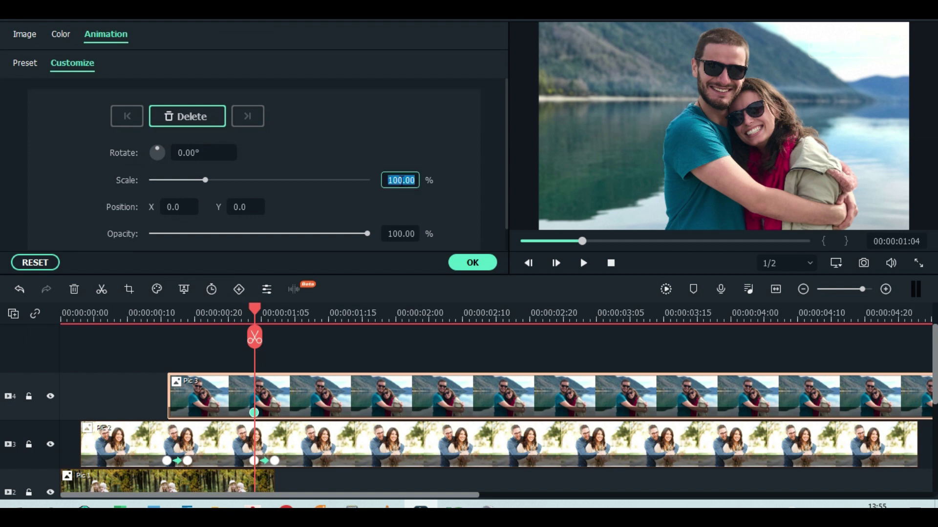
click(402, 182)
key(ctrl+a)
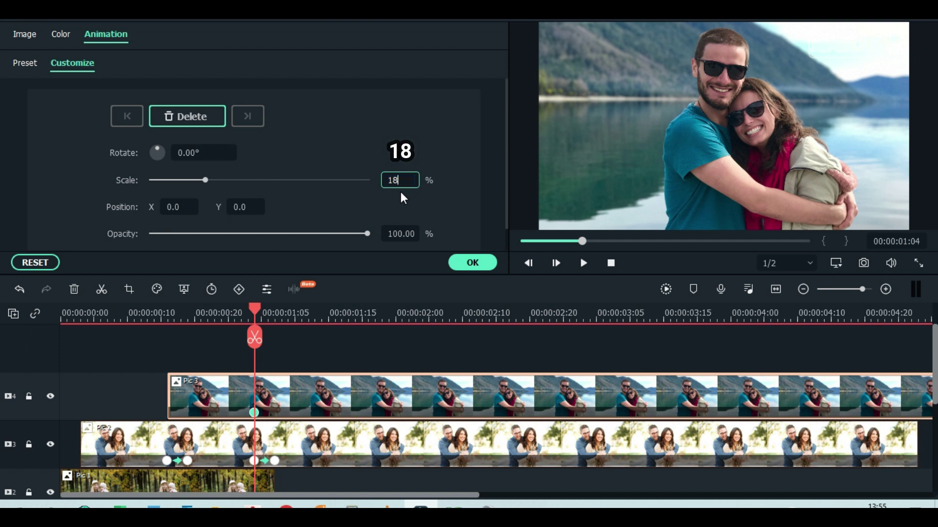
click(176, 207)
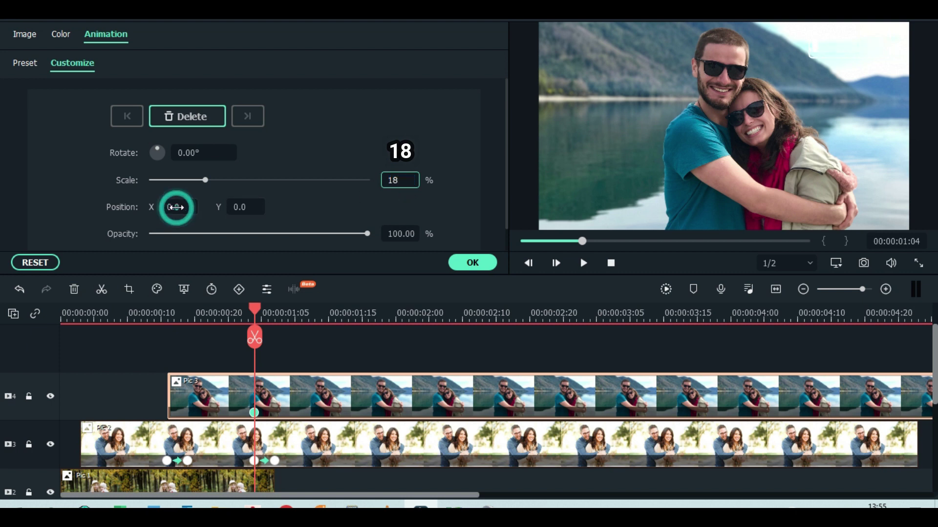
click(174, 207)
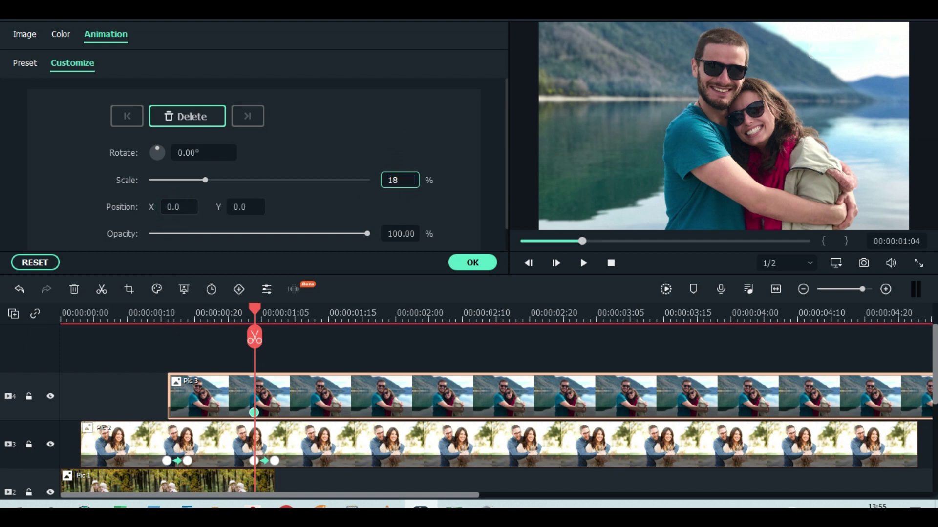
click(177, 208)
- Set Pic 3's Position X to -210 and its Opacity to 50
double_click(176, 208)
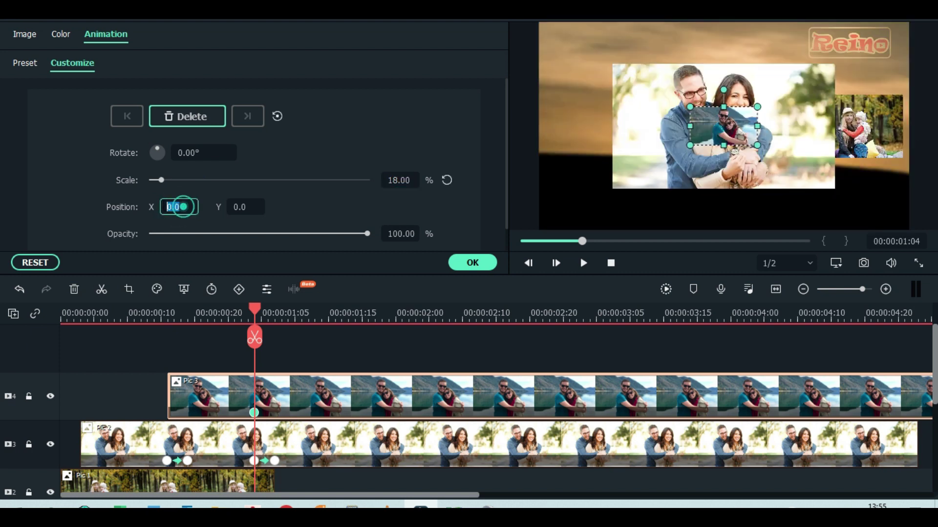
text(-210)
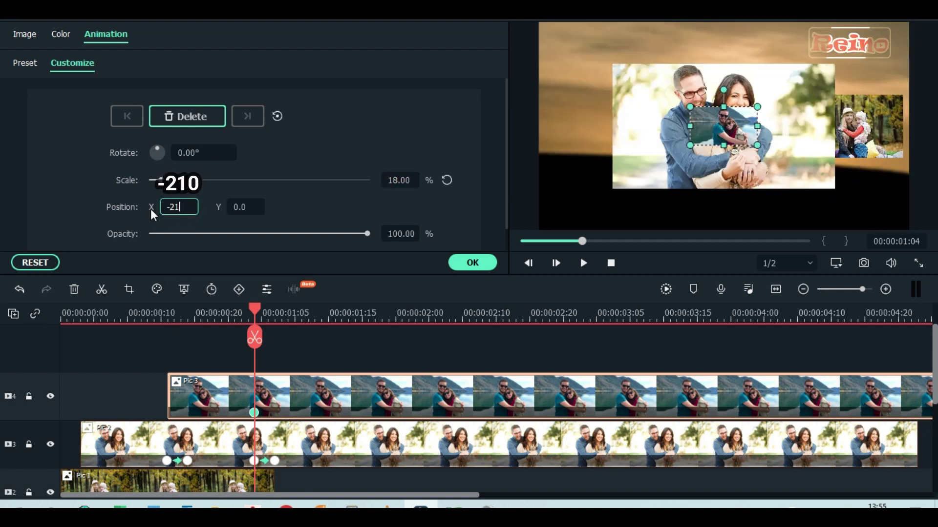
click(401, 233)
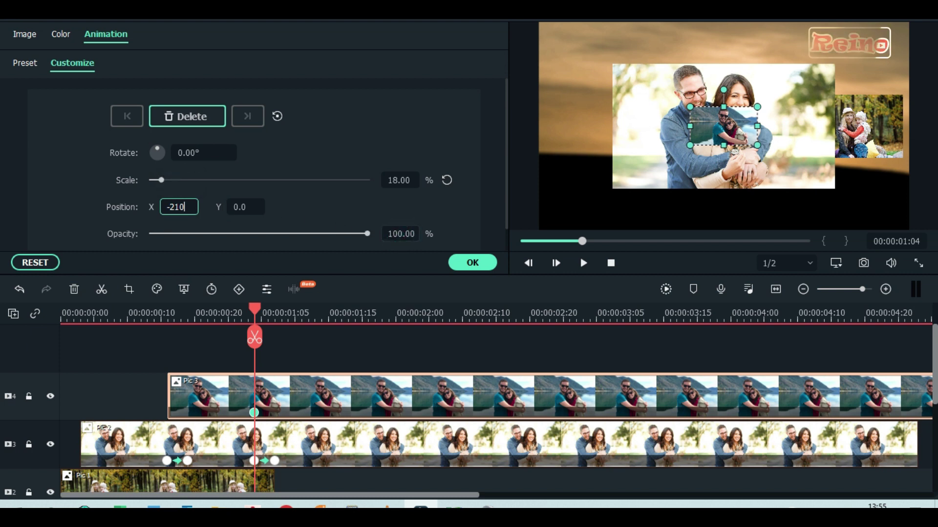
click(400, 233)
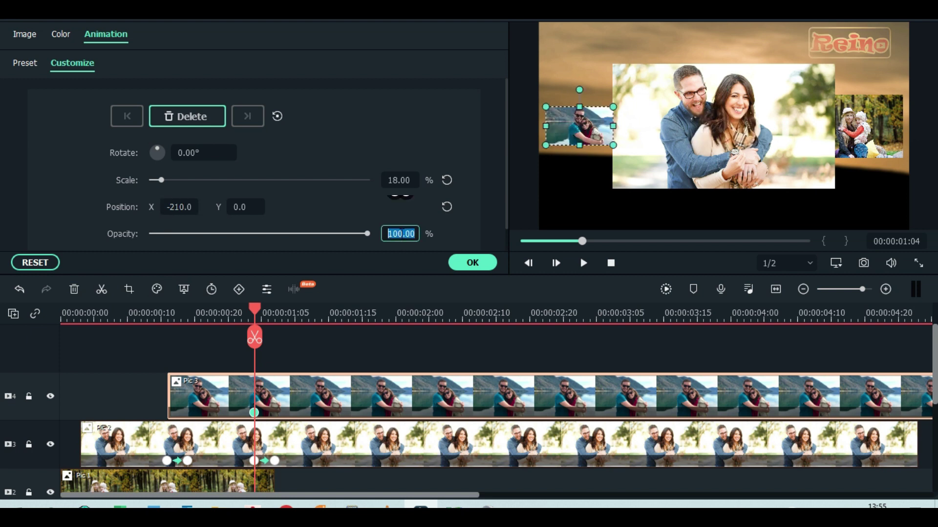
text(50)
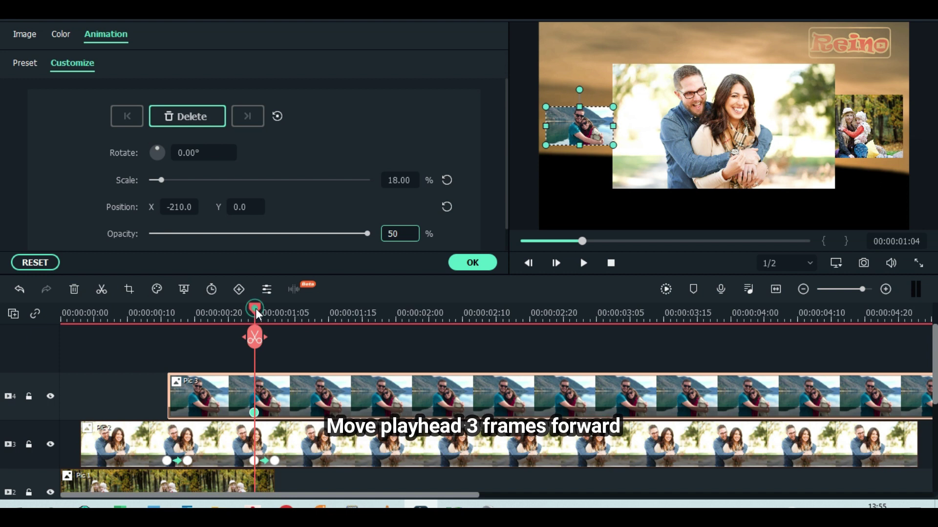
- At 00:00:01:07, key Pic 3 to Scale 60, Position X 0 and Opacity 100
drag(255, 318, 279, 313)
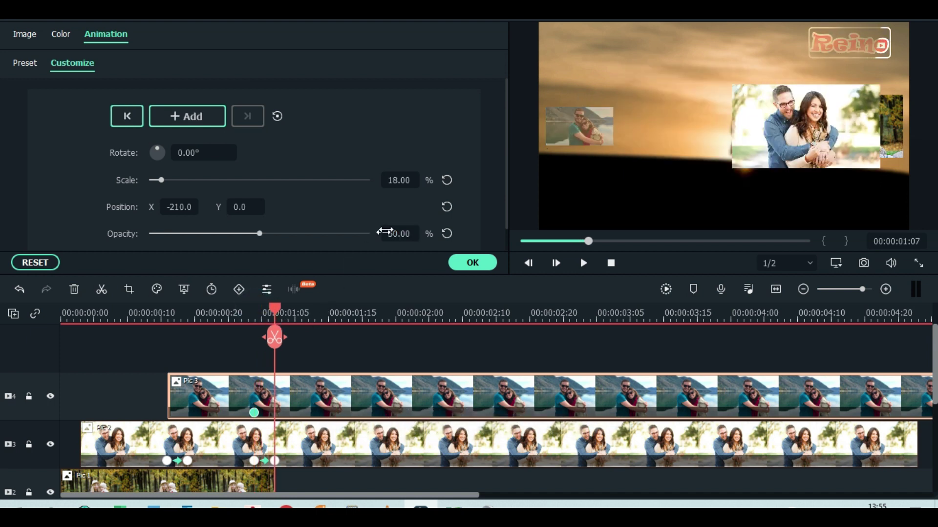
click(401, 181)
text(60)
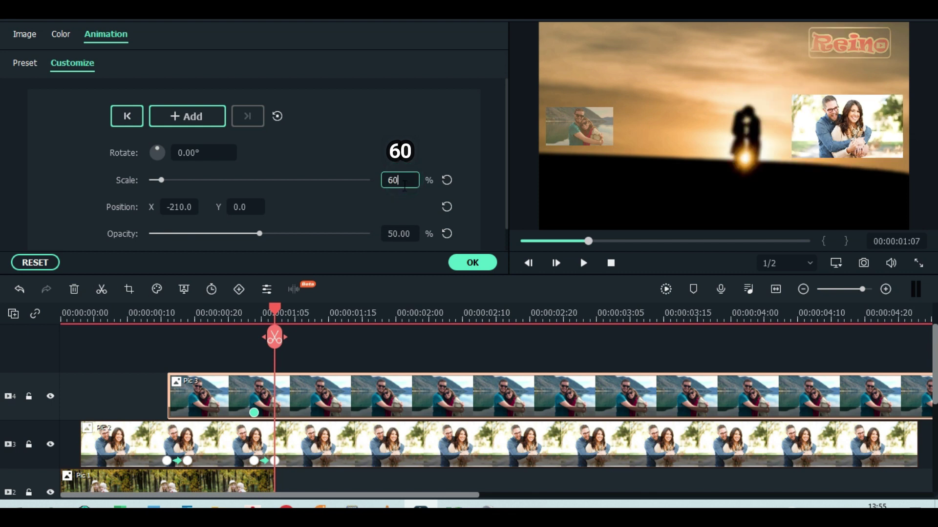
click(174, 207)
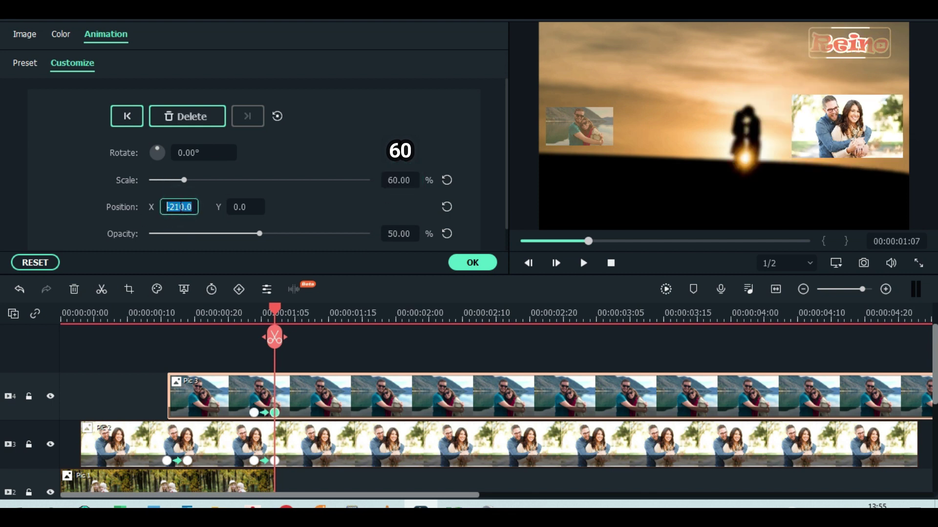
text(0)
click(398, 233)
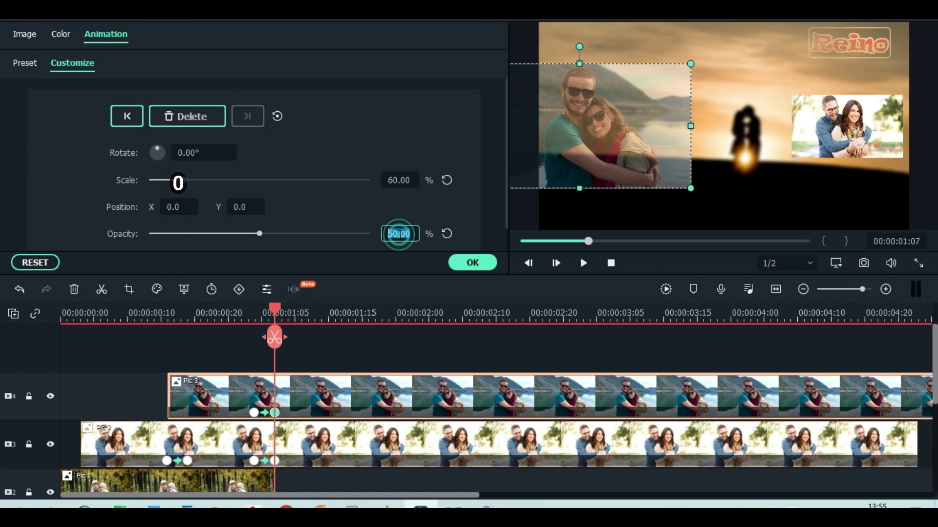
text(100)
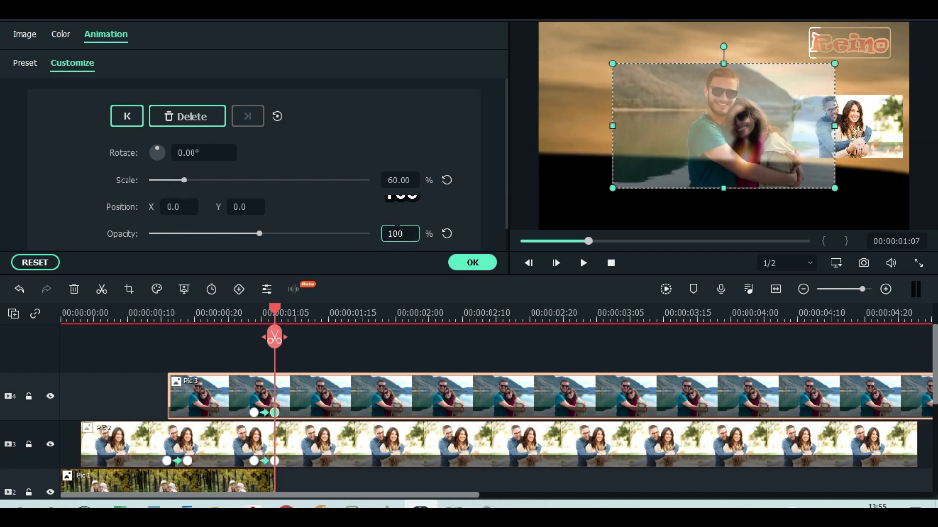
drag(277, 311, 351, 323)
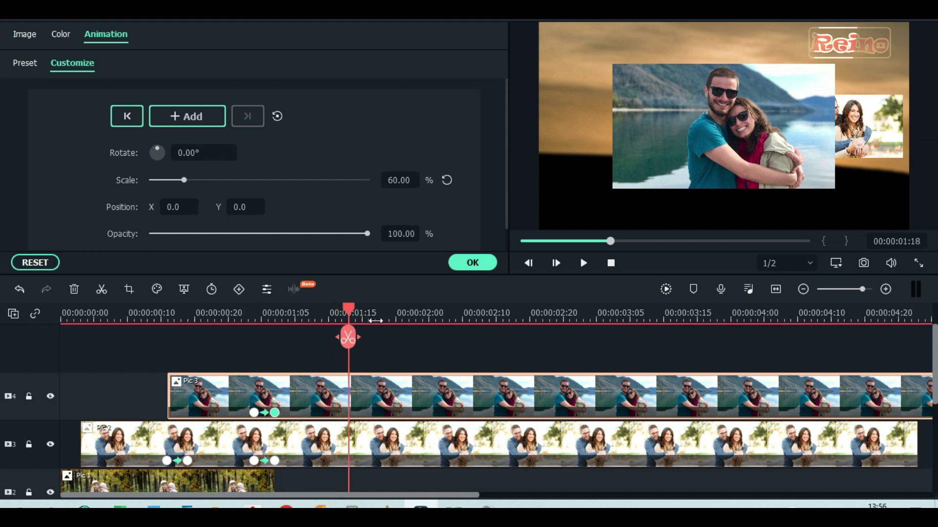
- Add a hold keyframe at 01:18, then key Pic 3 to Scale 30 and X 180 at 01:21
click(189, 119)
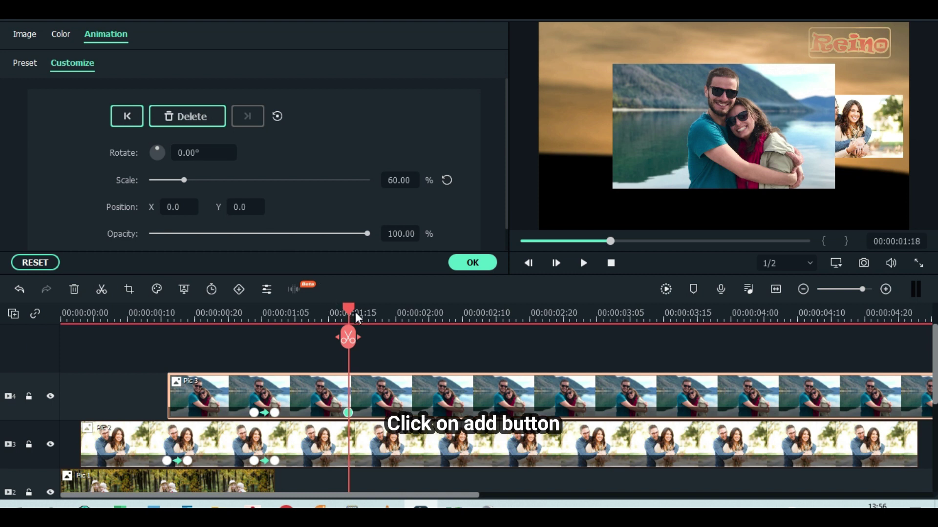
drag(350, 310, 370, 310)
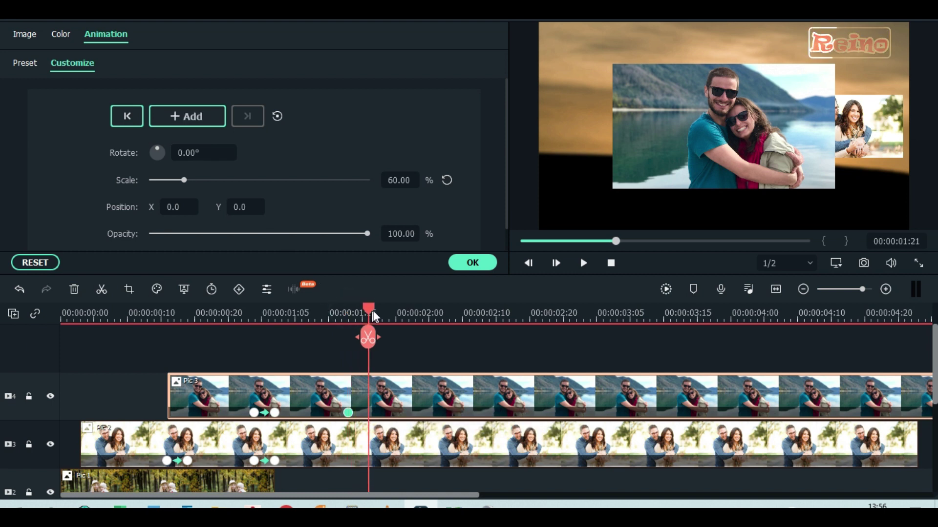
click(401, 183)
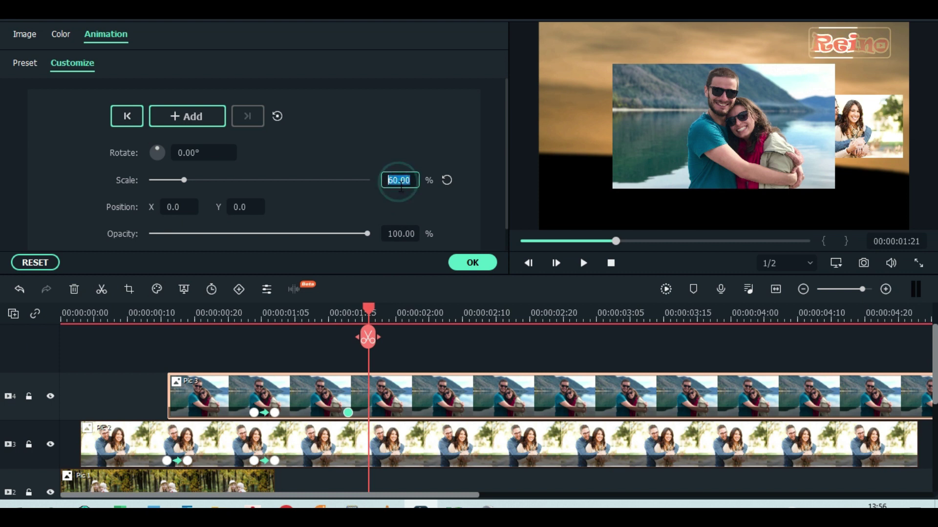
text(30)
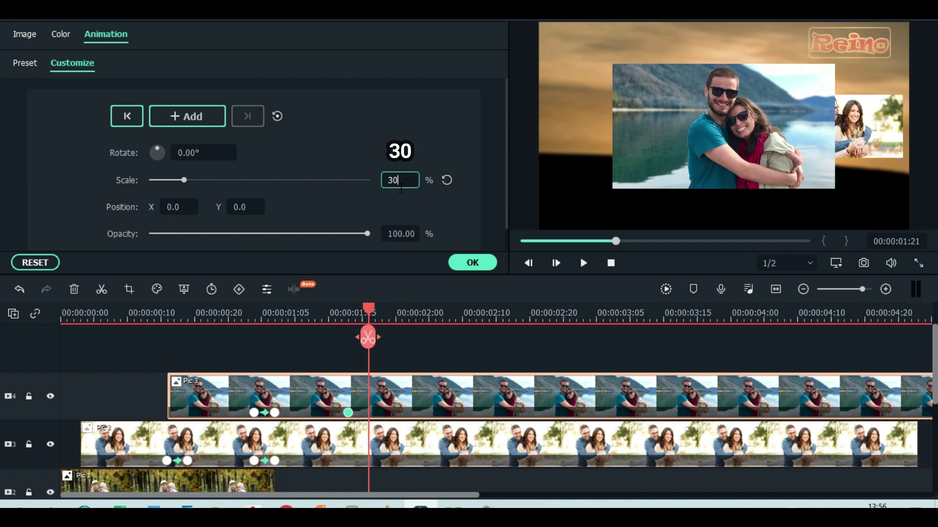
click(185, 209)
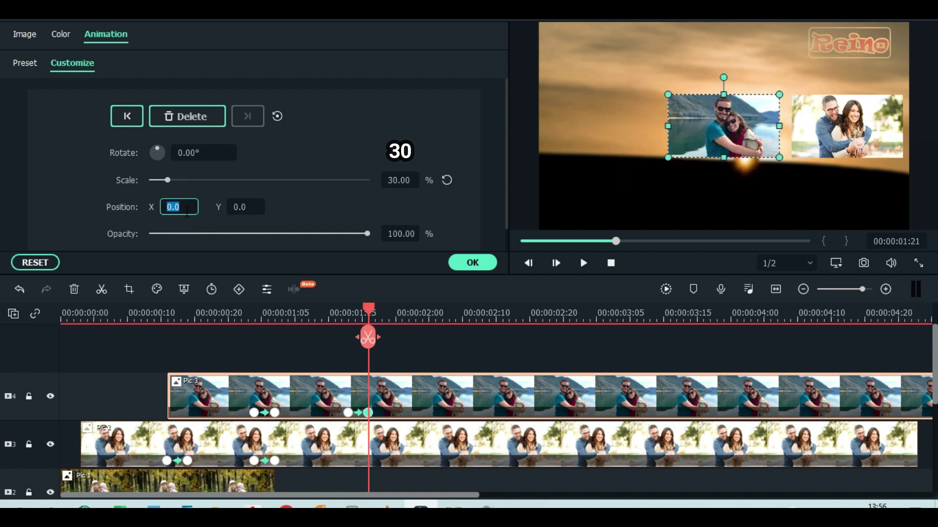
text(180)
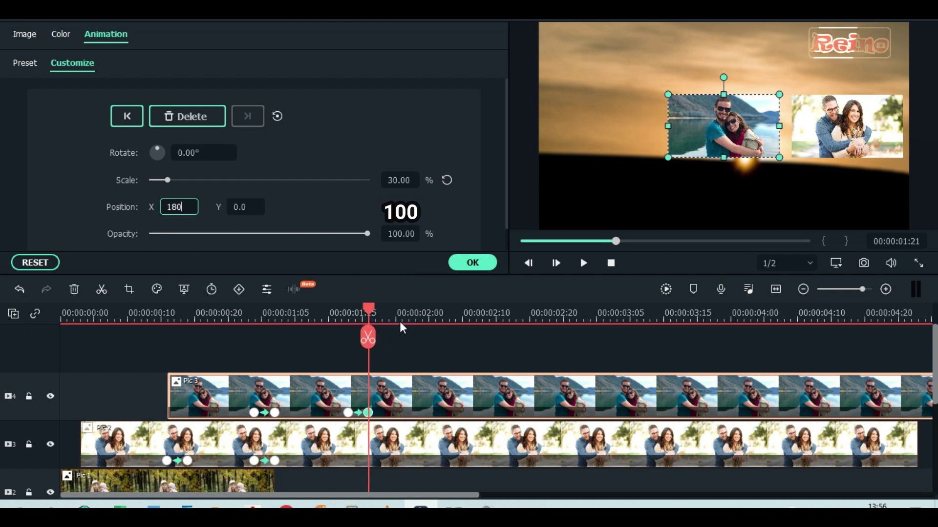
click(472, 264)
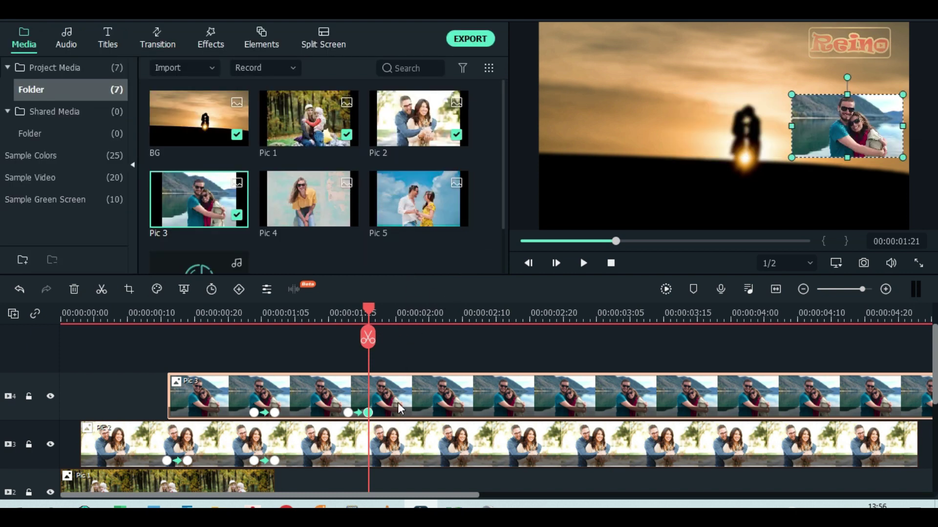
- Split Pic 2 at 00:00:01:21, Pic 3's last keyframe, and delete the later part
scroll(396, 432, down, 1)
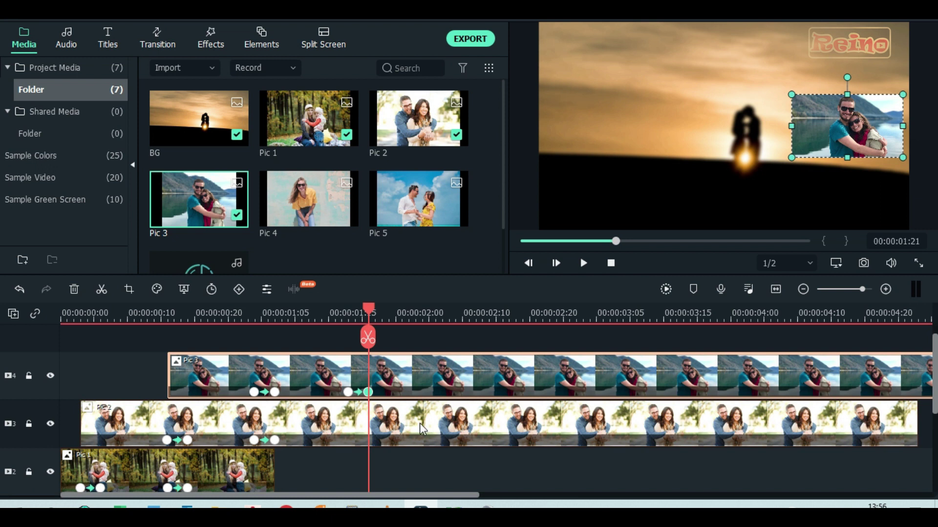
click(420, 422)
drag(374, 337, 372, 315)
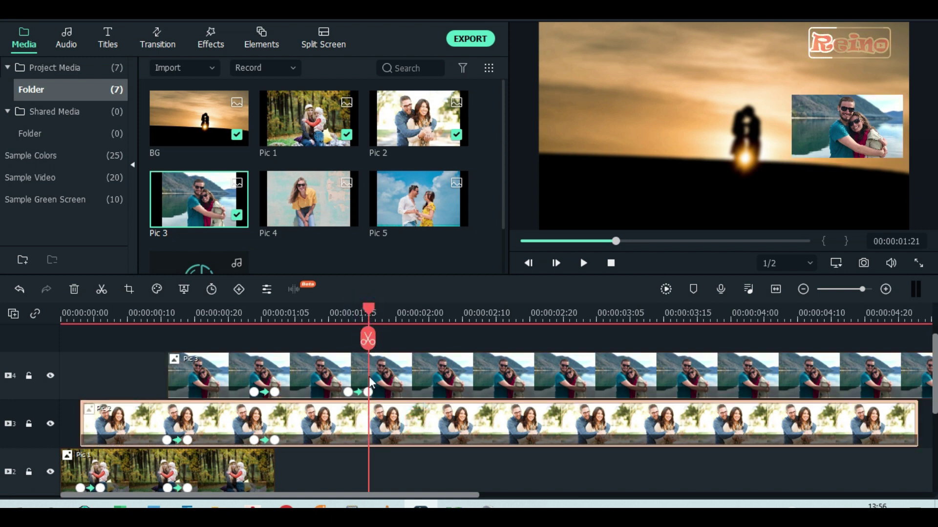
click(370, 343)
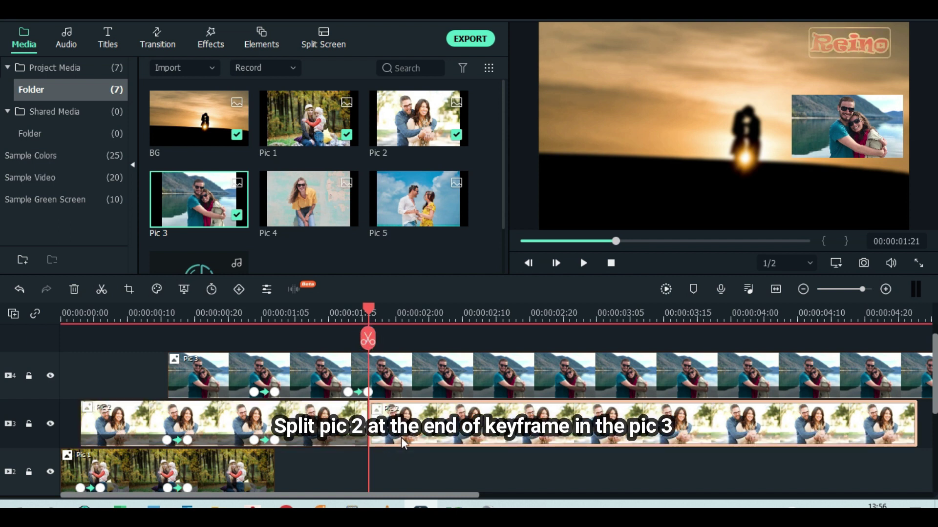
click(74, 290)
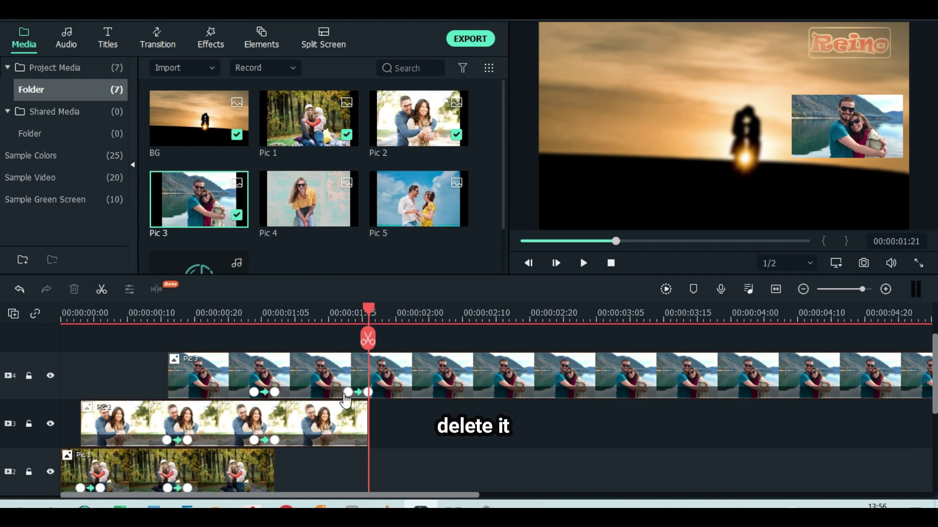
drag(369, 338, 257, 324)
scroll(335, 375, up, 1)
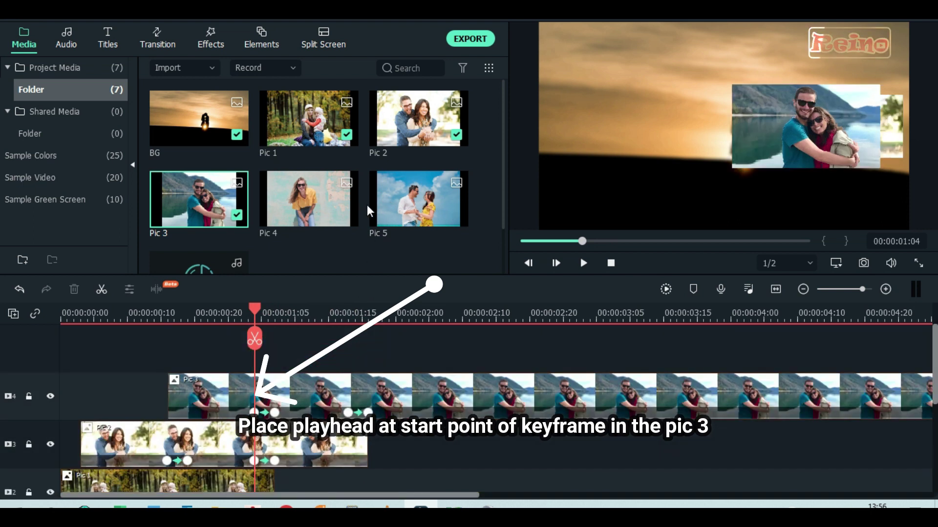
- Drop Pic 4 onto a fifth track at 00:00:01:04 and apply Crop to Fit
drag(332, 213, 373, 372)
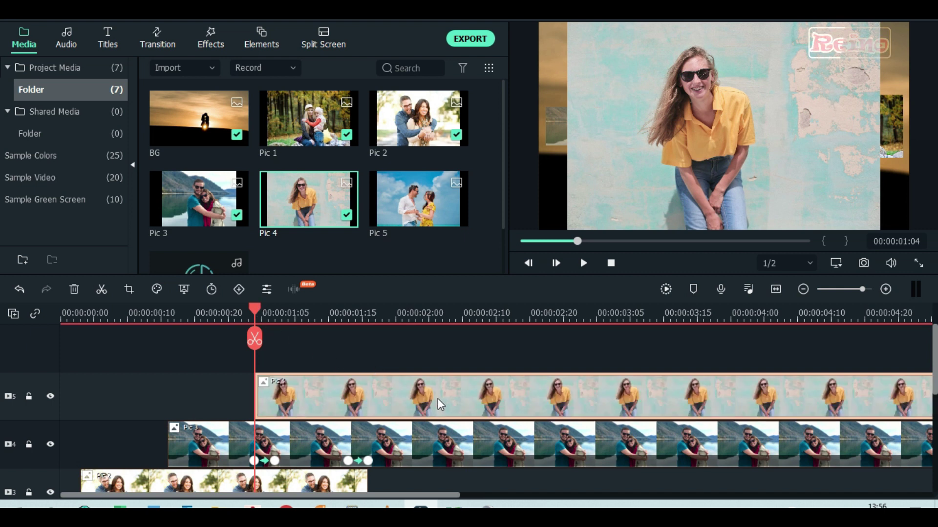
right_click(463, 403)
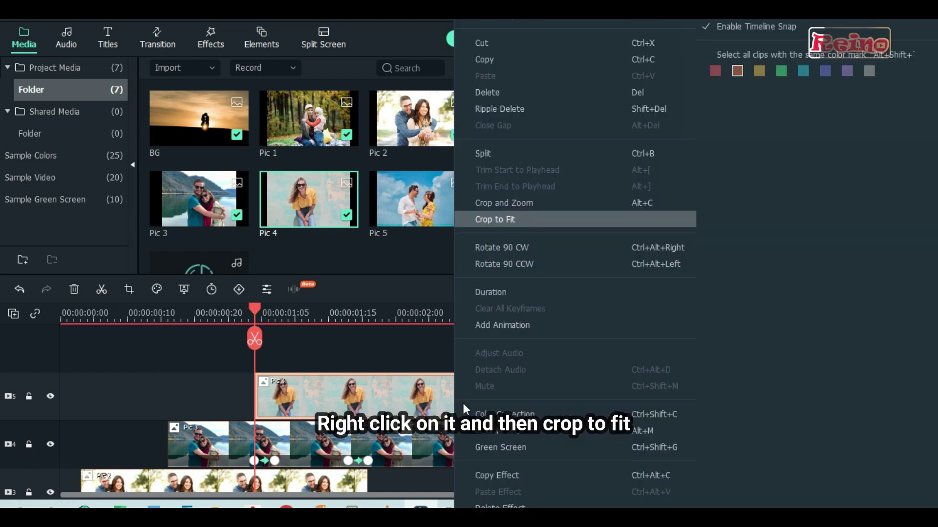
click(497, 219)
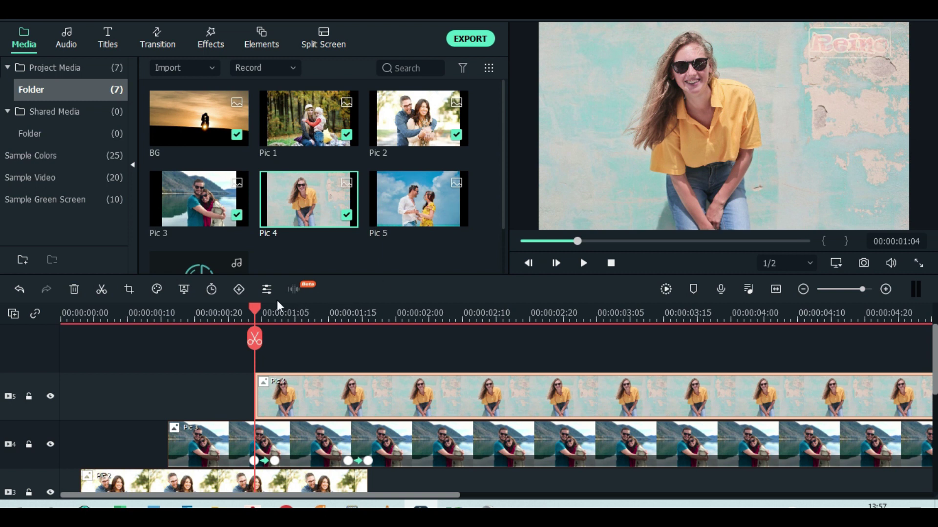
drag(258, 311, 351, 333)
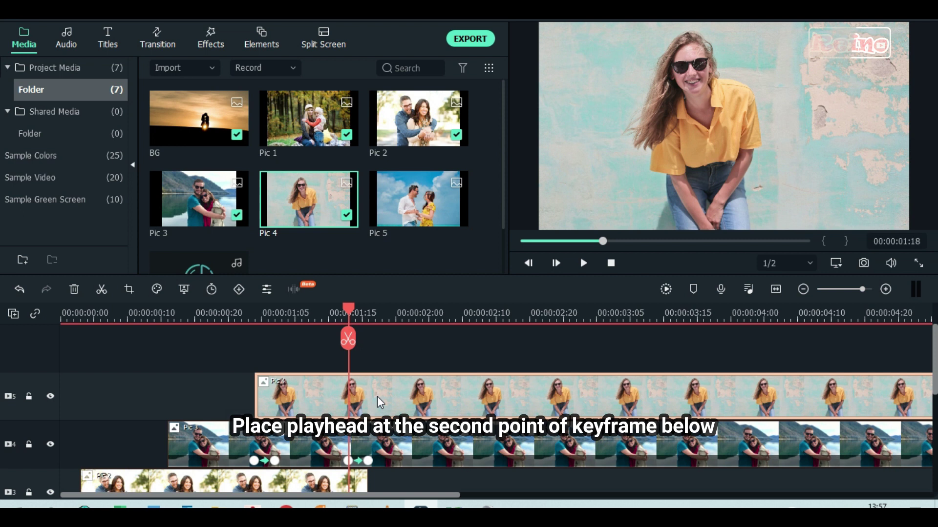
- Key Pic 4 at 01:18 to Scale 18, Position X -210 and Opacity 50
click(240, 289)
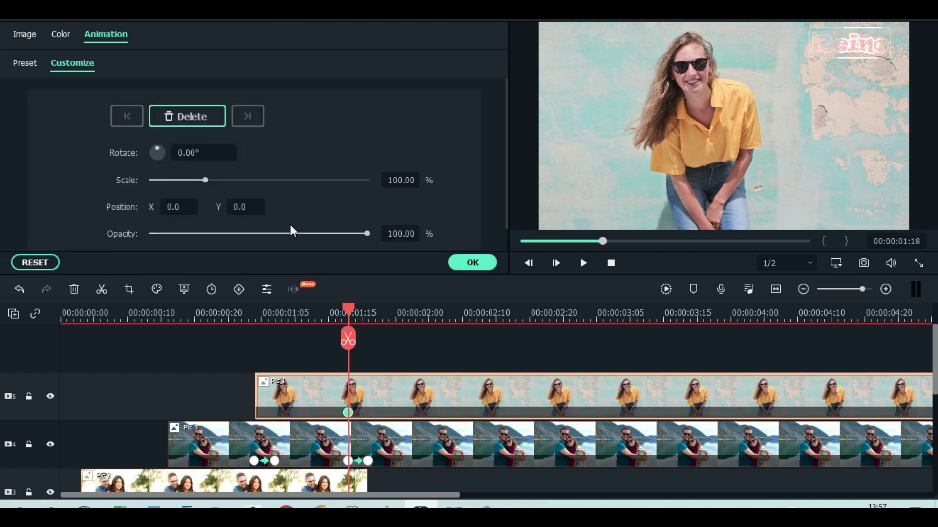
click(384, 187)
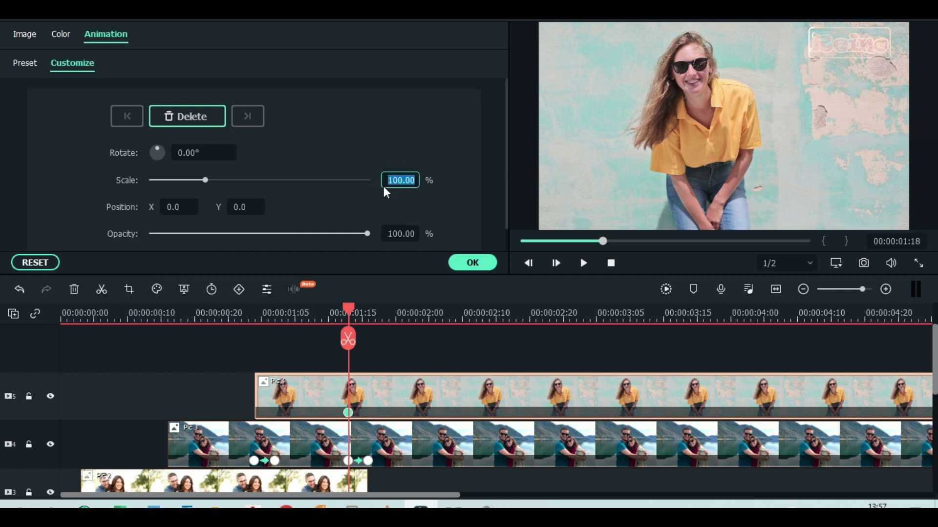
text(18)
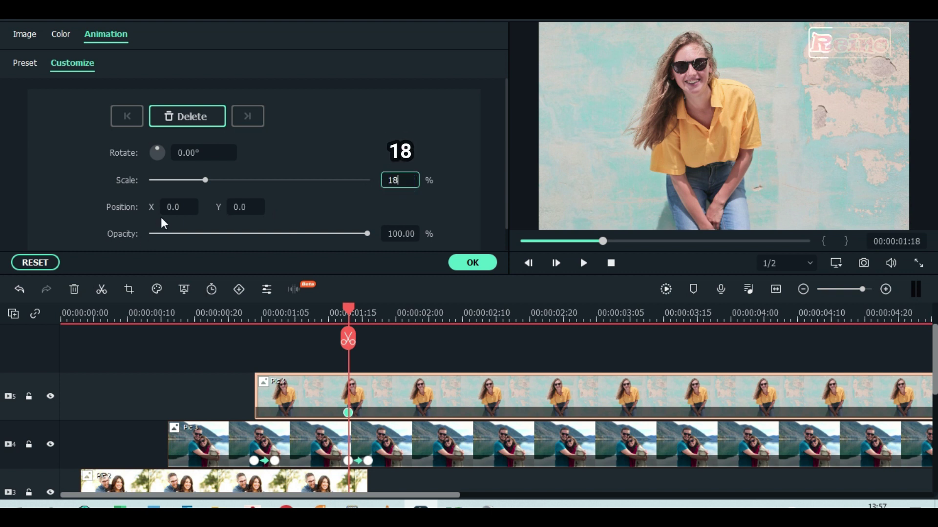
click(174, 207)
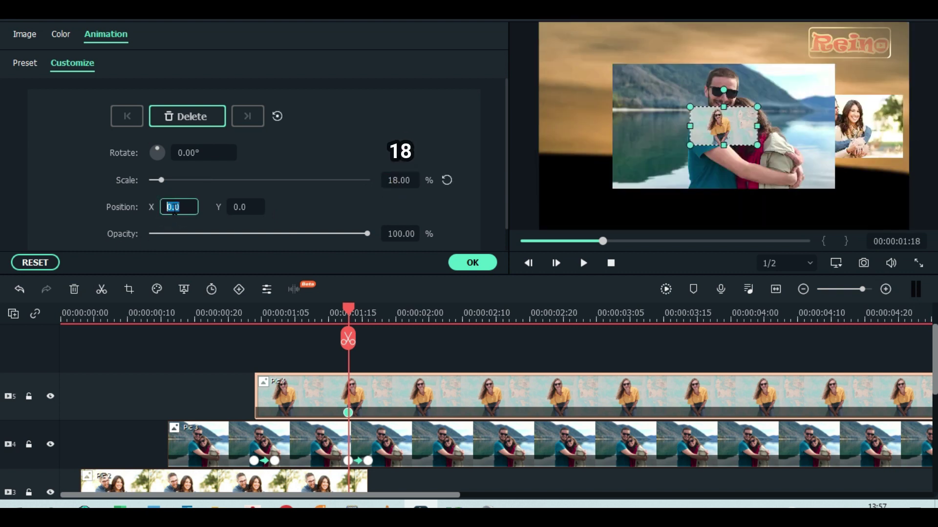
text(-)
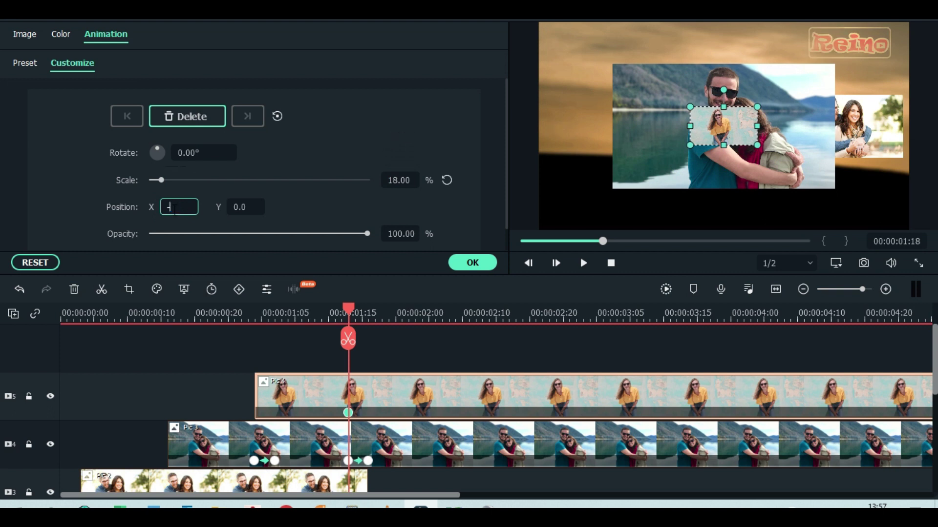
text(210)
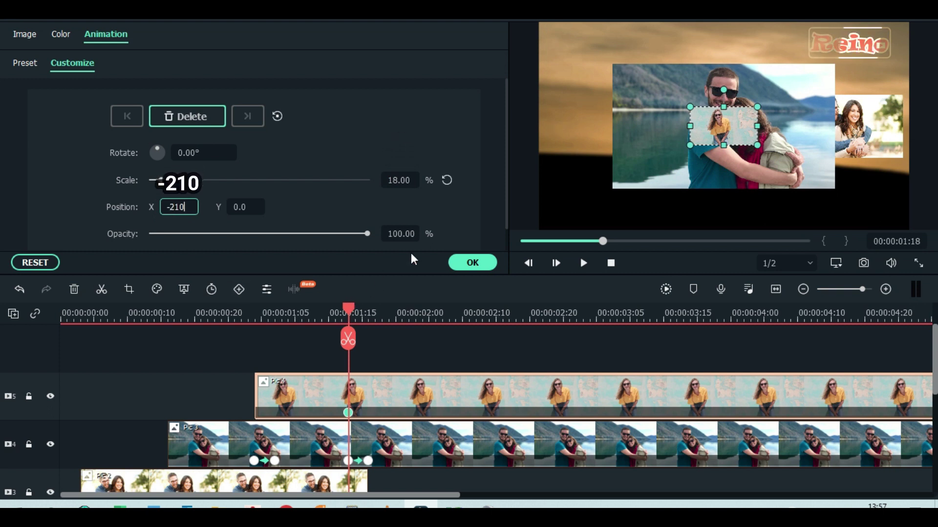
click(400, 234)
text(50)
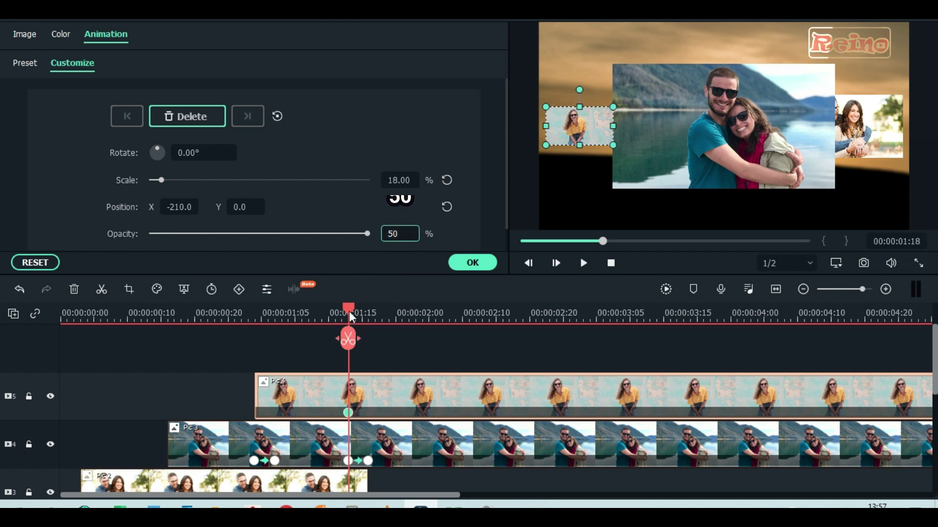
drag(348, 309, 362, 312)
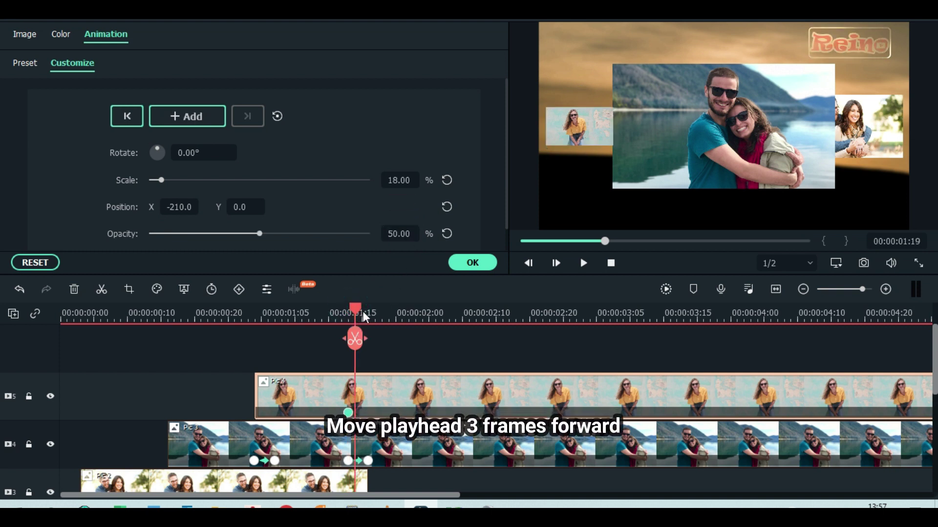
- At 00:00:01:21, key Pic 4 centred at Position X 0 with Opacity 100
click(369, 313)
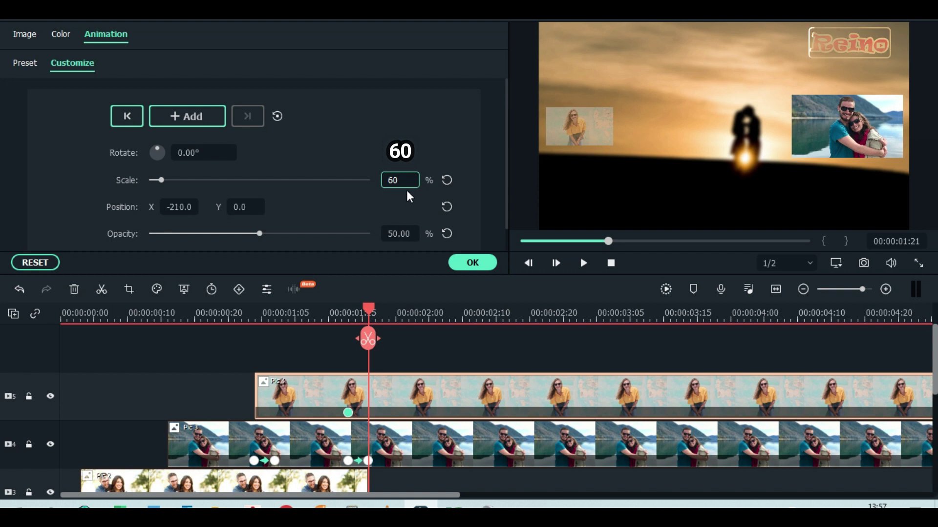
click(179, 207)
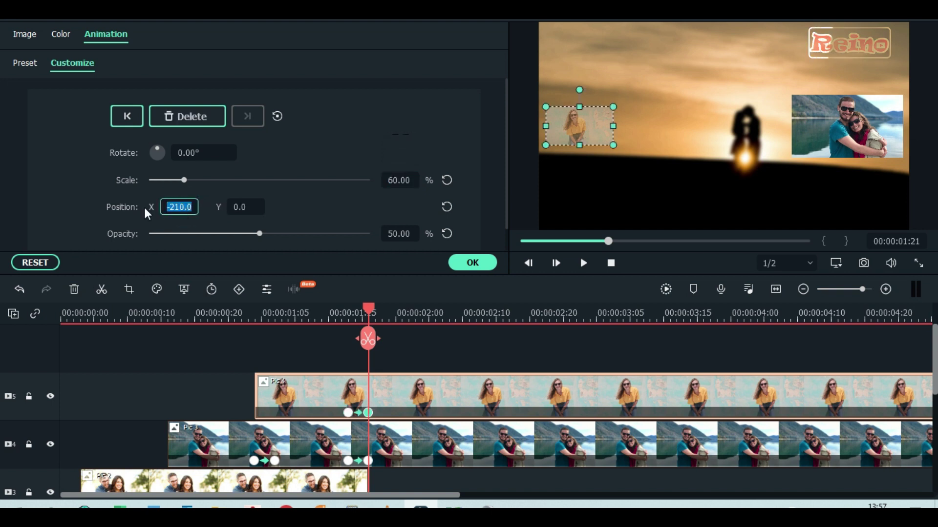
text(0)
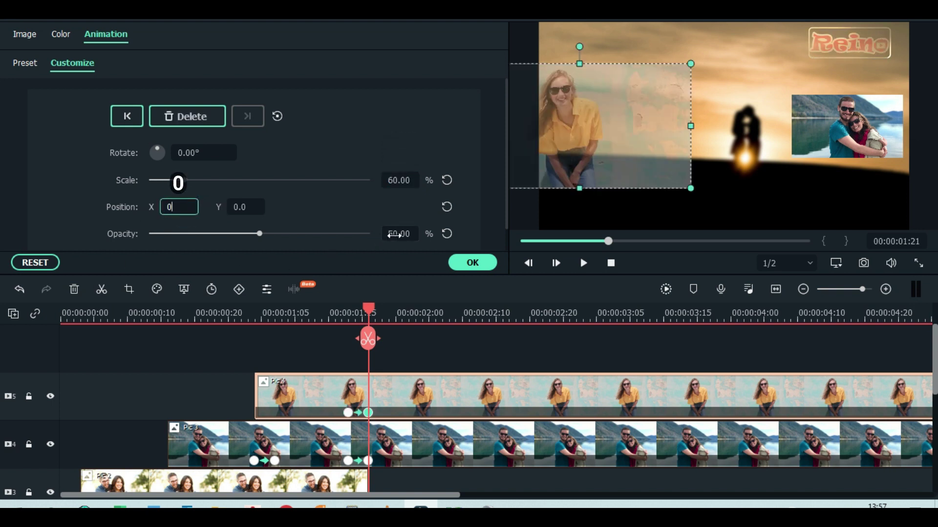
click(395, 234)
text(100)
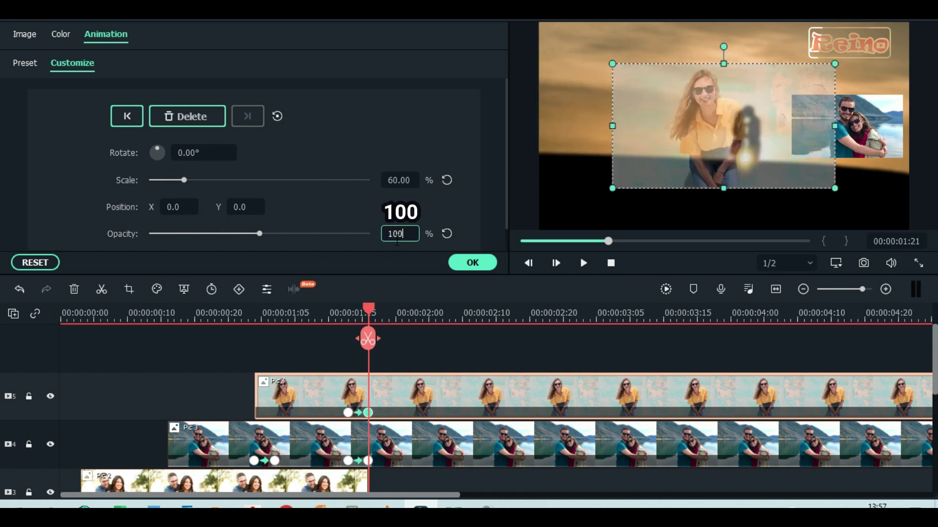
key(Return)
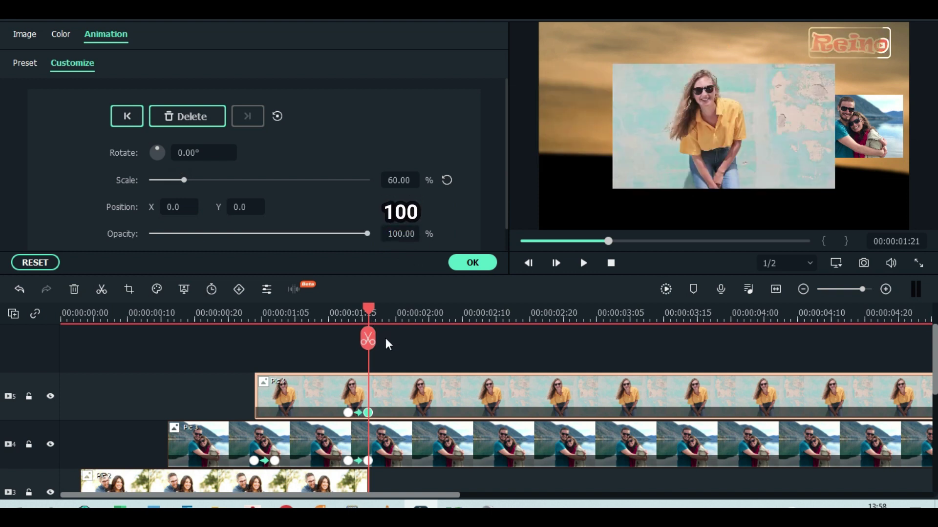
click(370, 309)
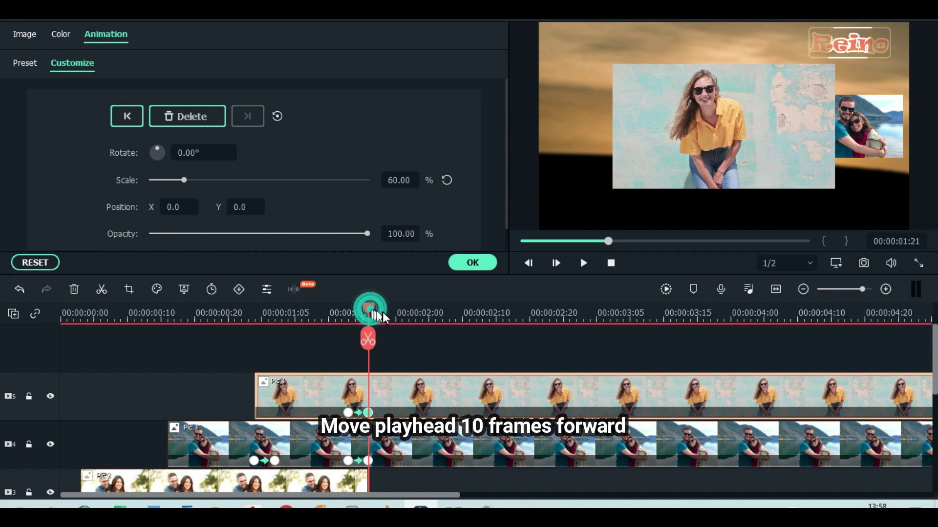
- Add a hold keyframe at 02:06, then key Pic 4 to Scale 30 and X 180 at 02:09
drag(382, 312, 437, 323)
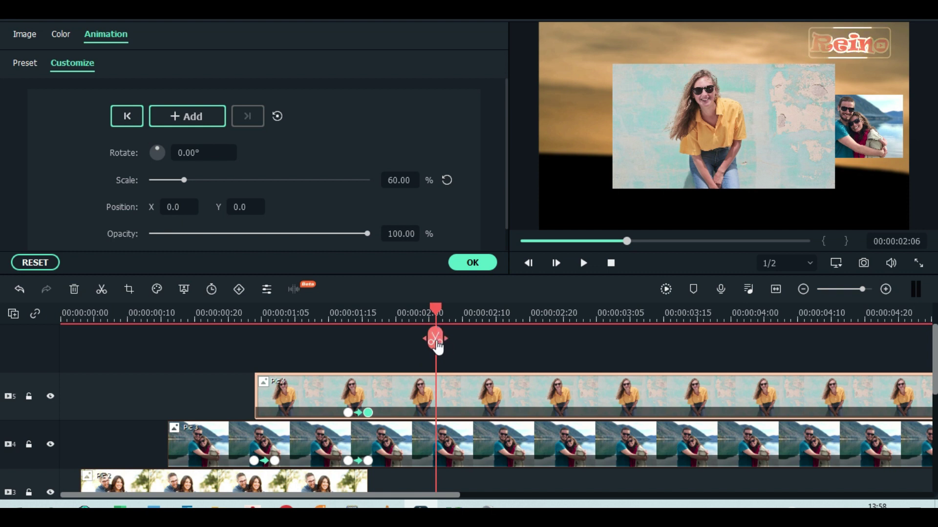
click(213, 121)
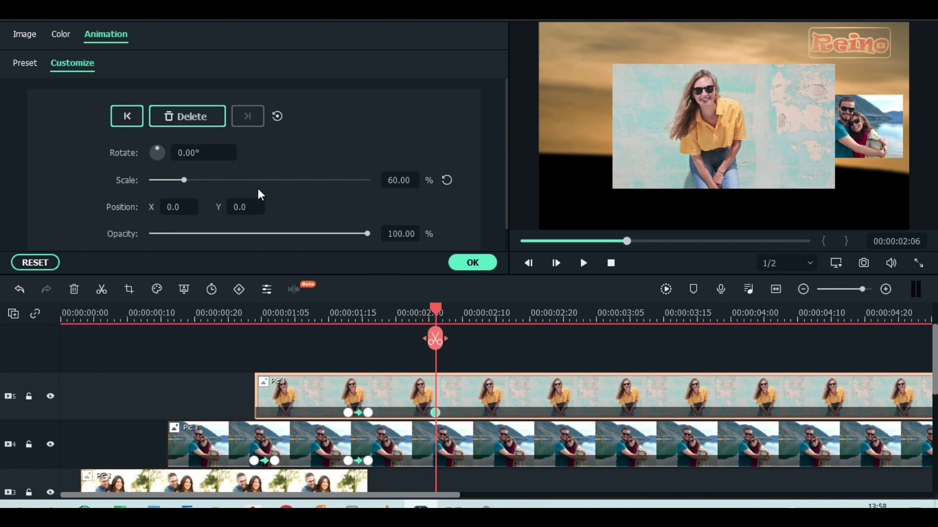
drag(438, 308, 461, 309)
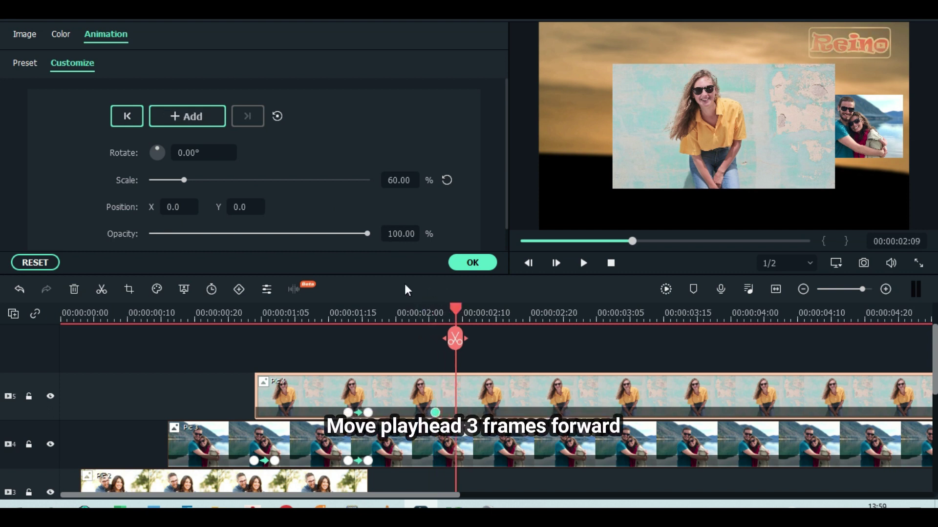
double_click(404, 185)
text(30)
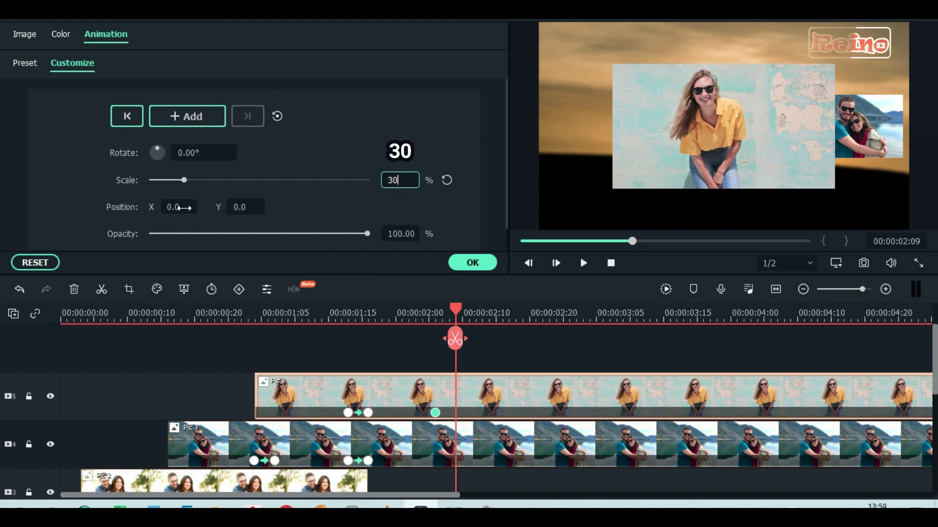
drag(186, 207, 181, 211)
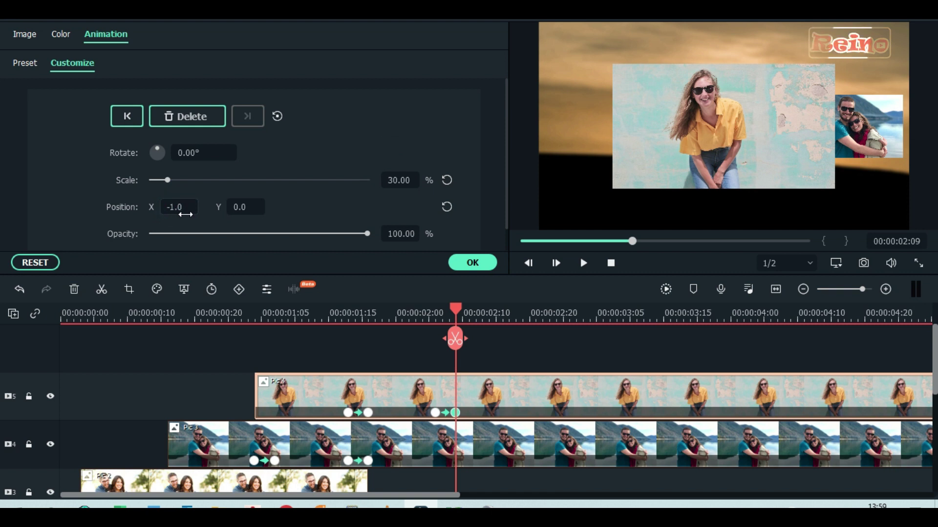
double_click(185, 211)
key(BackSpace)
text(1)
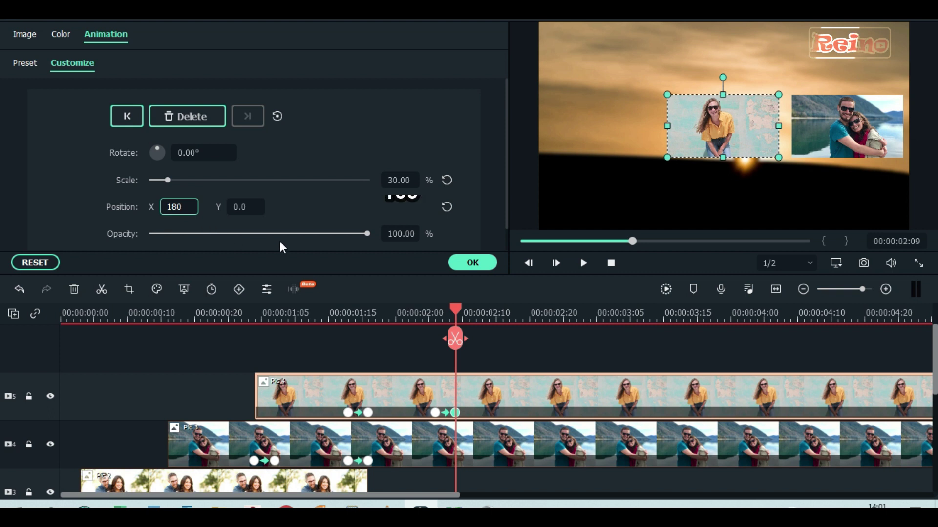
click(478, 264)
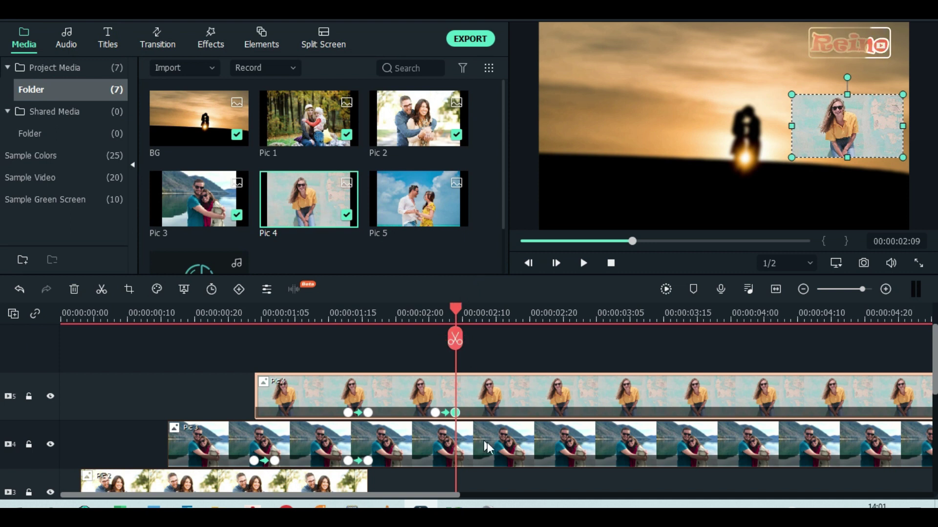
- Split Pic 3 at 00:00:02:09 and delete the piece after the cut
click(496, 443)
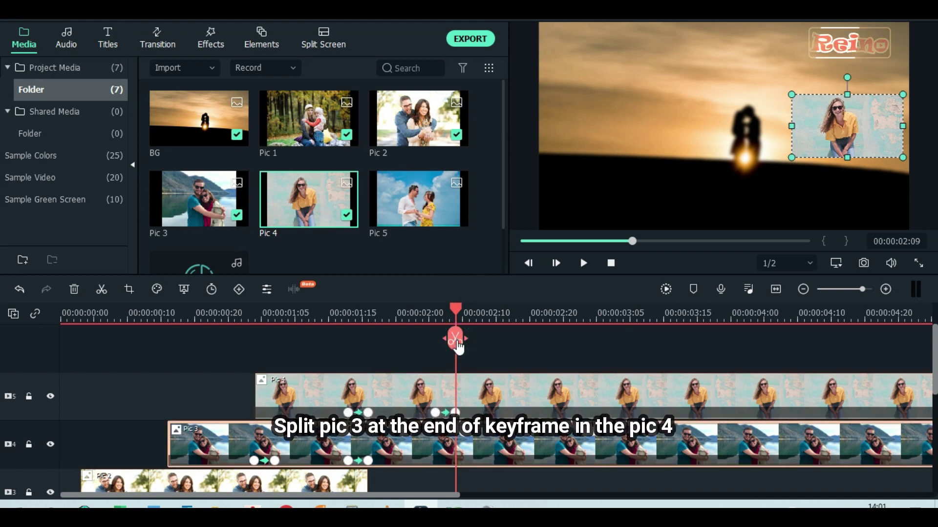
click(457, 346)
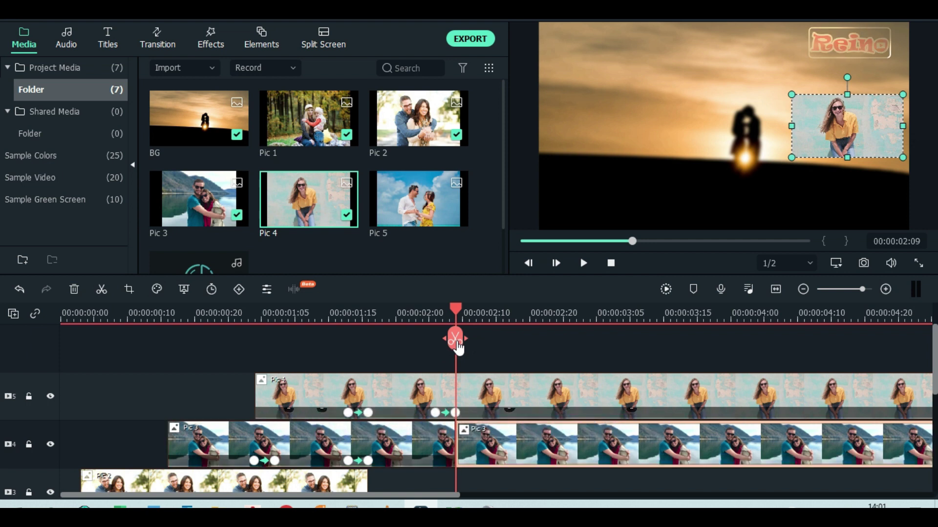
click(527, 452)
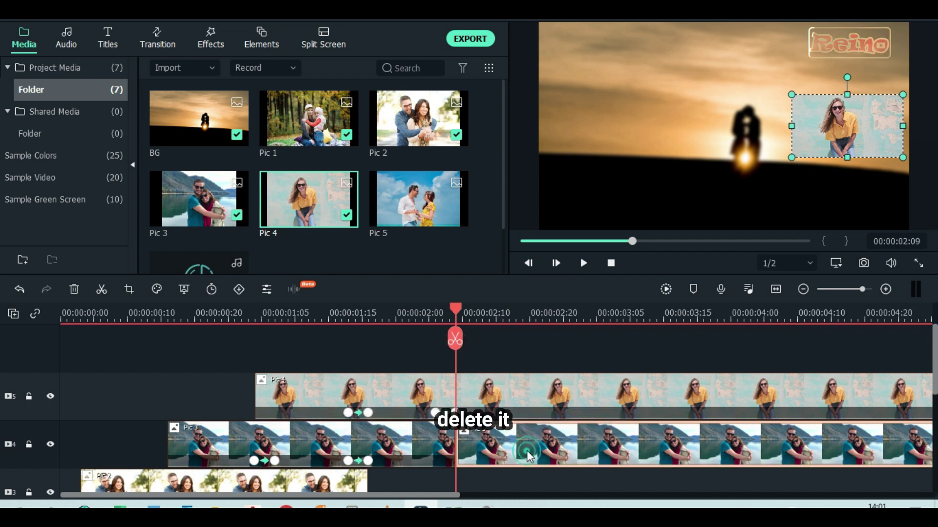
click(74, 291)
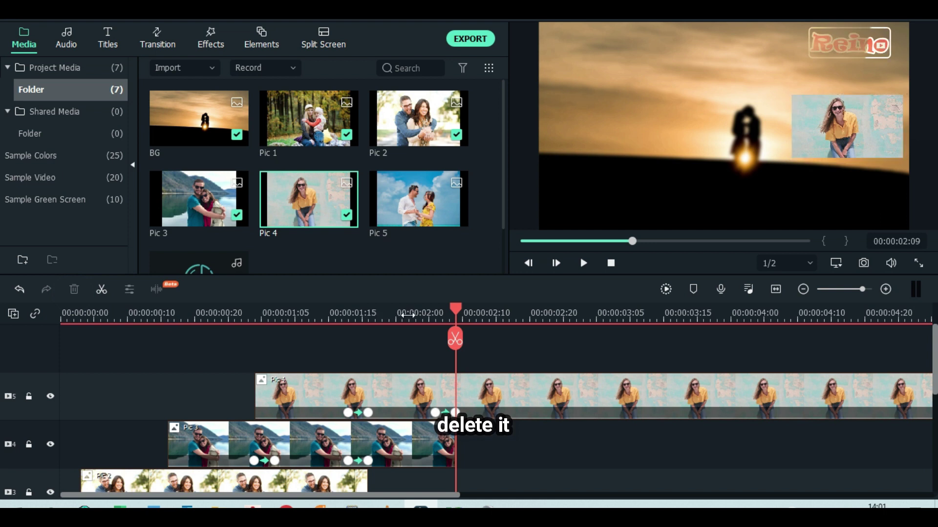
- Place Pic 5 on a new track above Pic 4 at 00:00:01:18 and apply Crop to Fit
drag(449, 313, 350, 337)
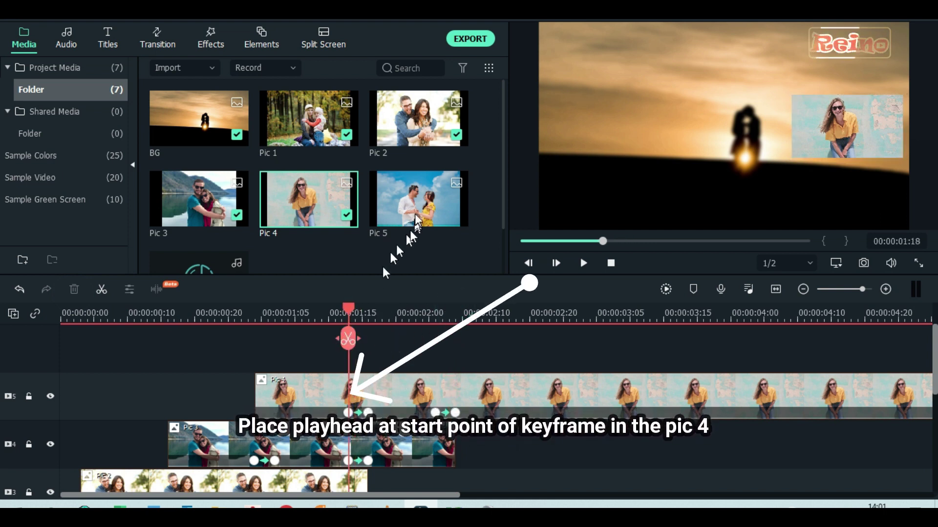
drag(415, 198, 349, 368)
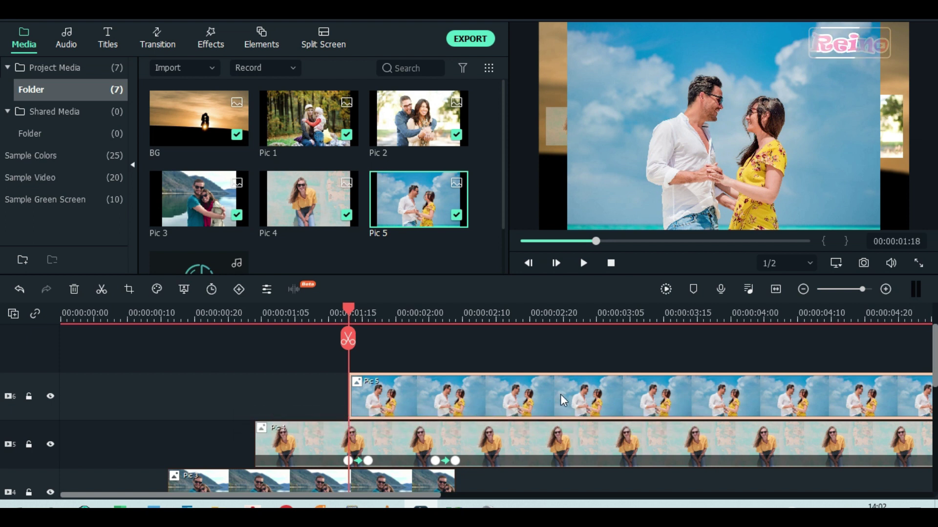
right_click(496, 386)
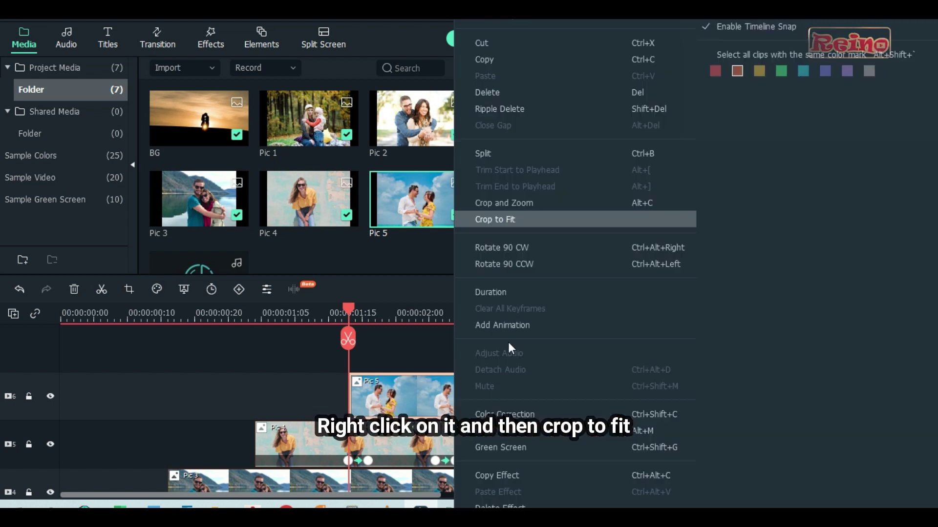
click(503, 219)
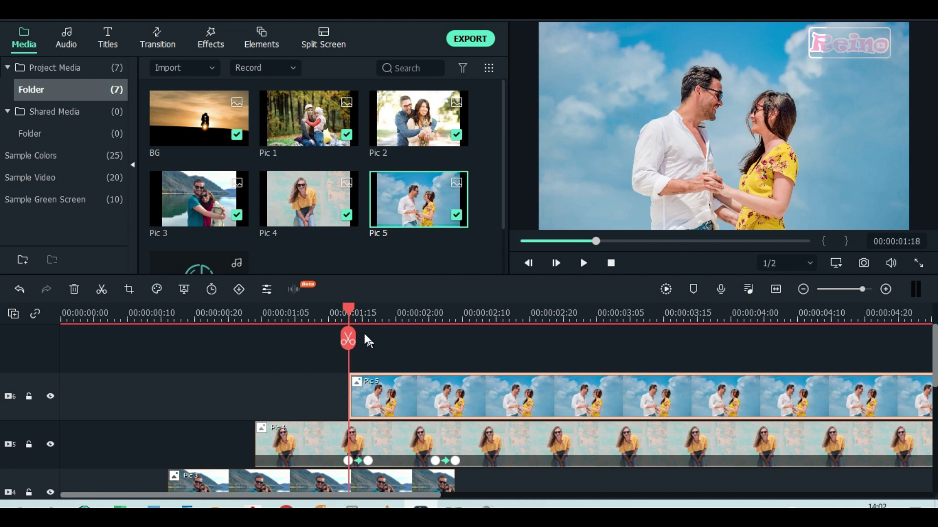
- Give Pic 5 a first keyframe at 00:00:02:06 with scale 18, Position X -210, opacity 50
drag(350, 308, 437, 331)
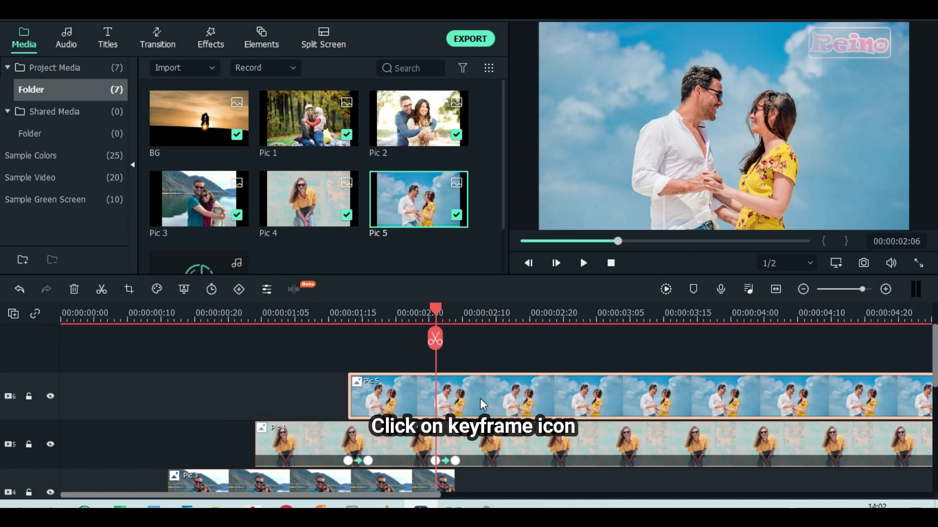
click(238, 289)
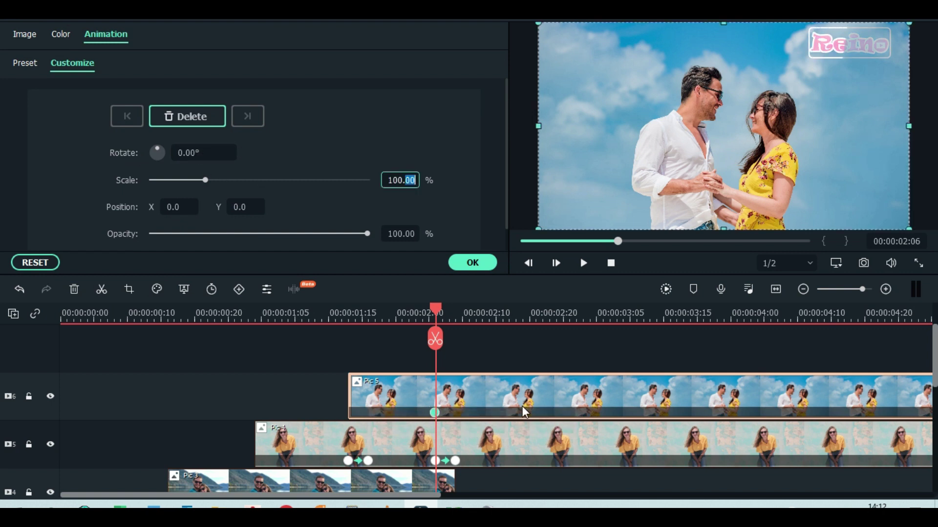
key(BackSpace)
key(BackSpace)
key(BackSpace)
key(BackSpace)
key(BackSpace)
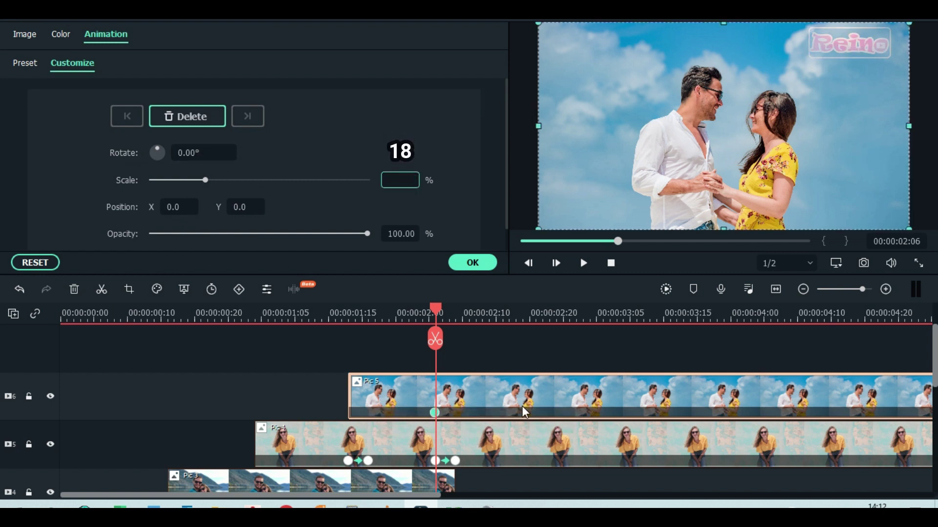
text(18)
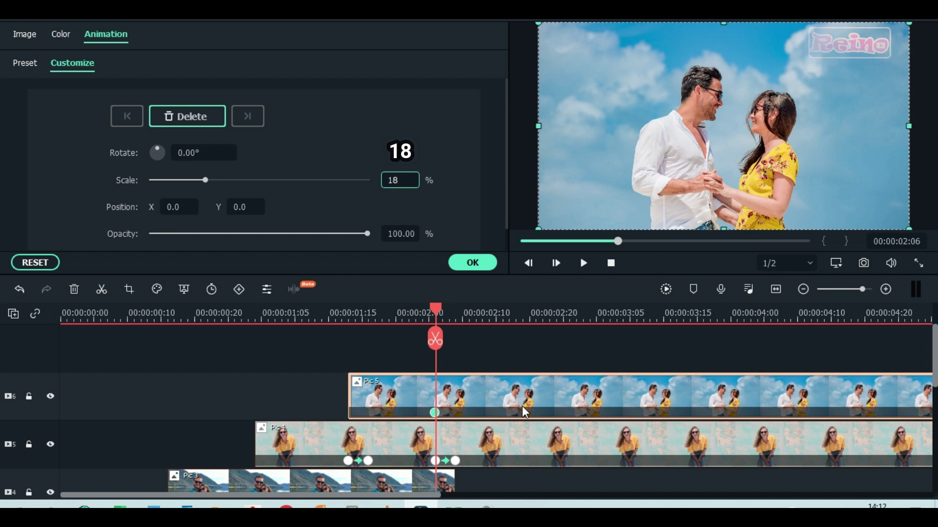
click(177, 207)
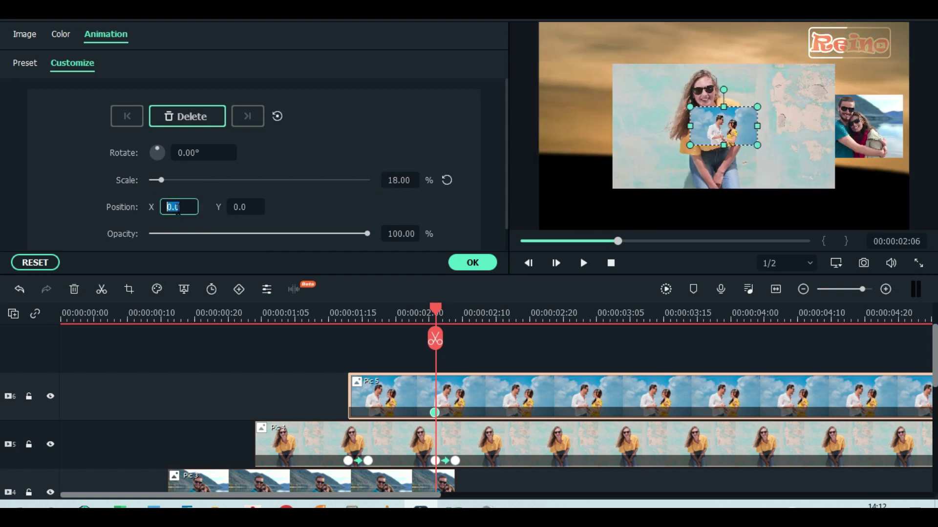
text(-210)
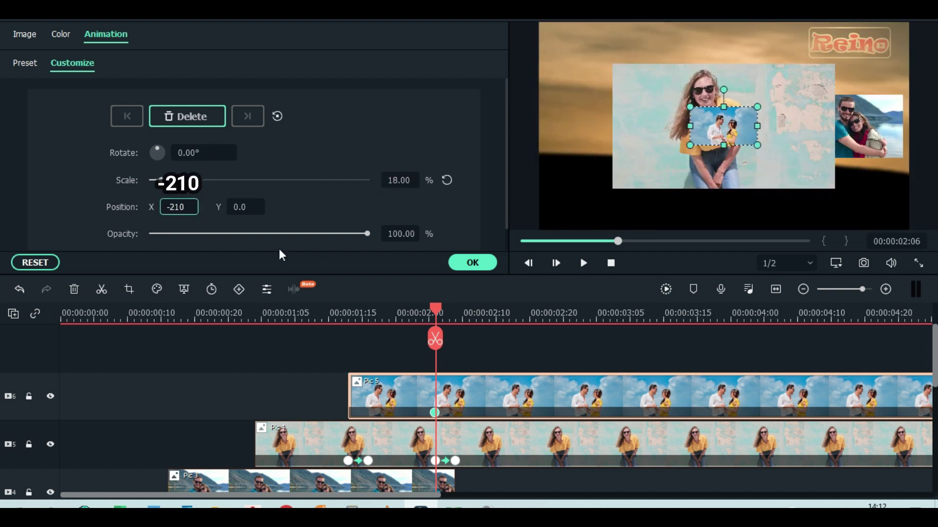
click(396, 238)
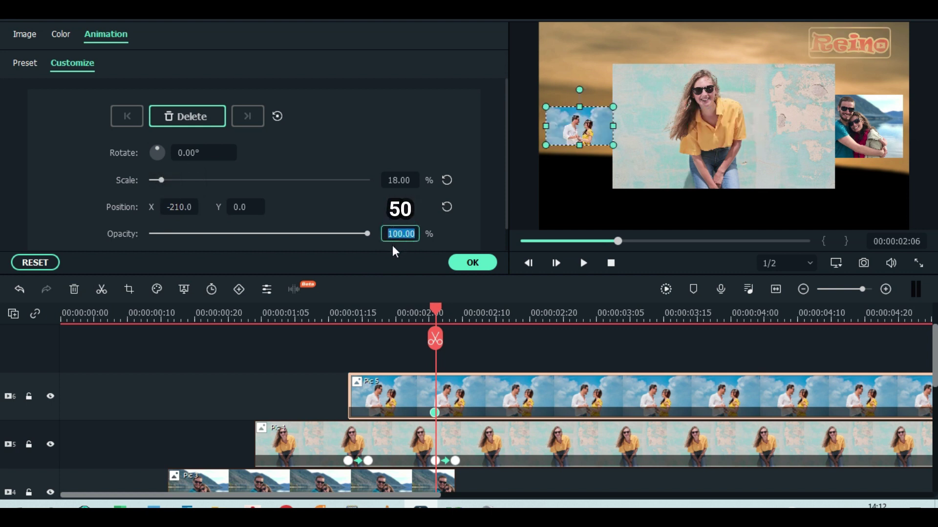
text(5)
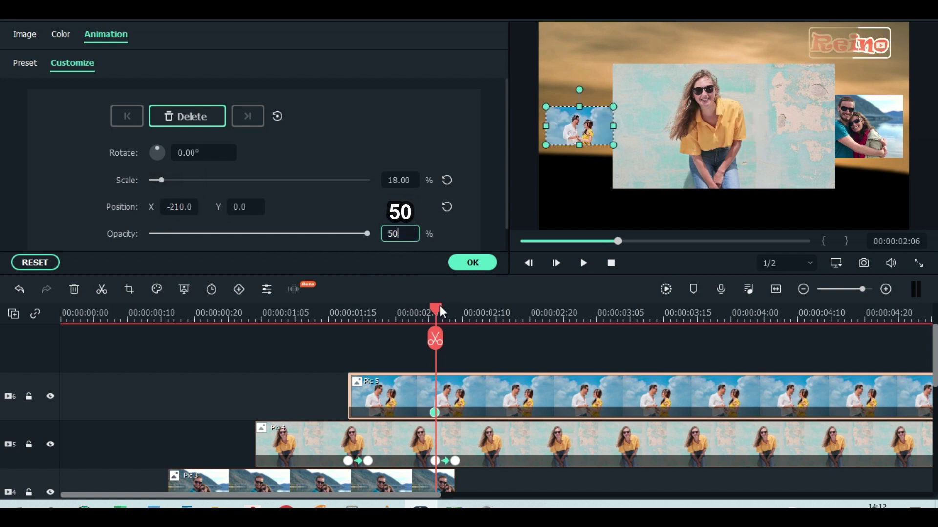
text(0)
drag(440, 308, 462, 312)
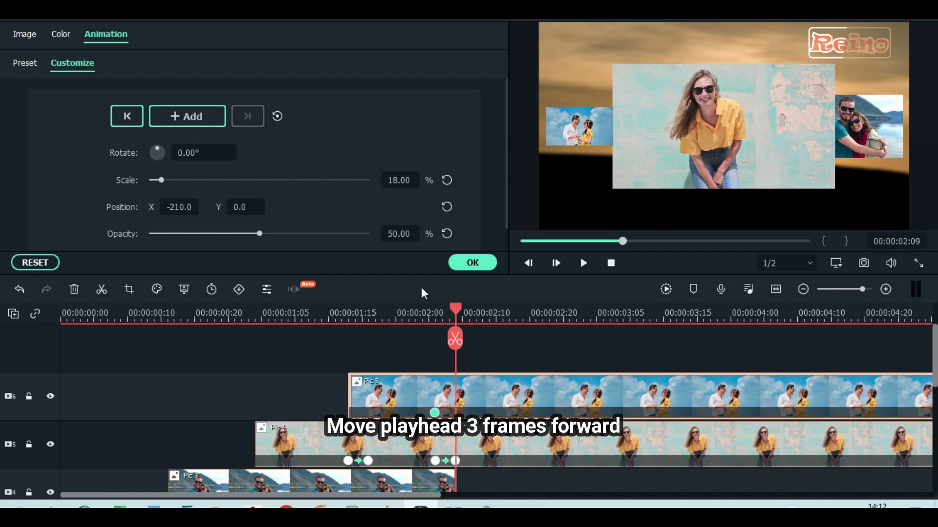
- Add a Pic 5 keyframe at 00:00:02:09 with scale 60, Position X 0, opacity 100
click(400, 180)
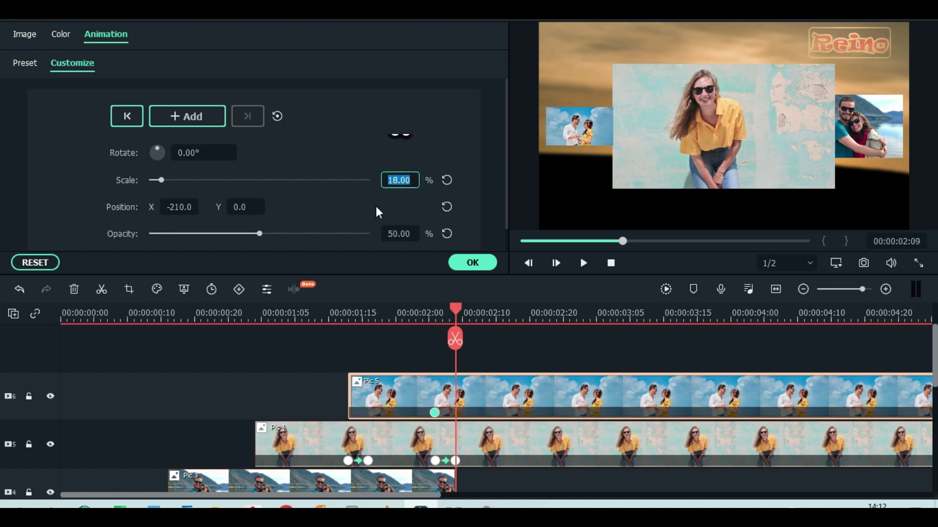
text(60)
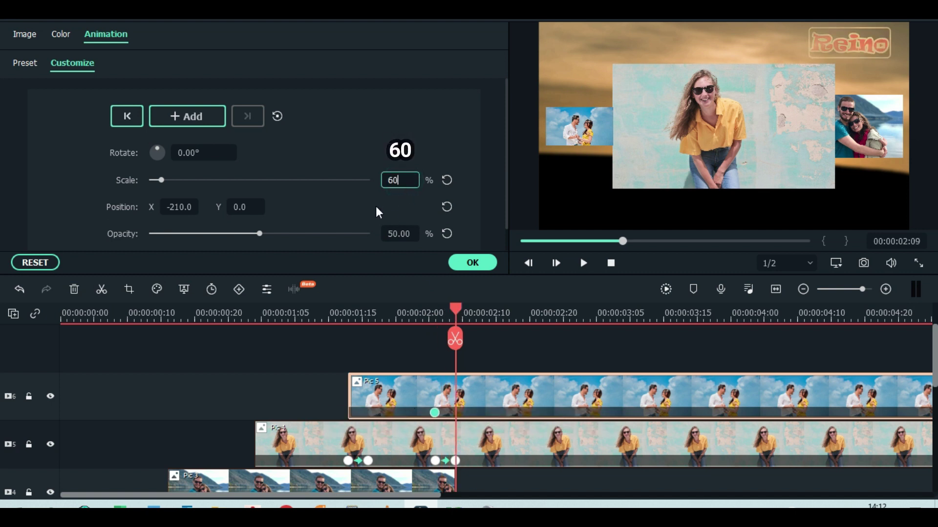
drag(182, 206, 185, 210)
click(179, 207)
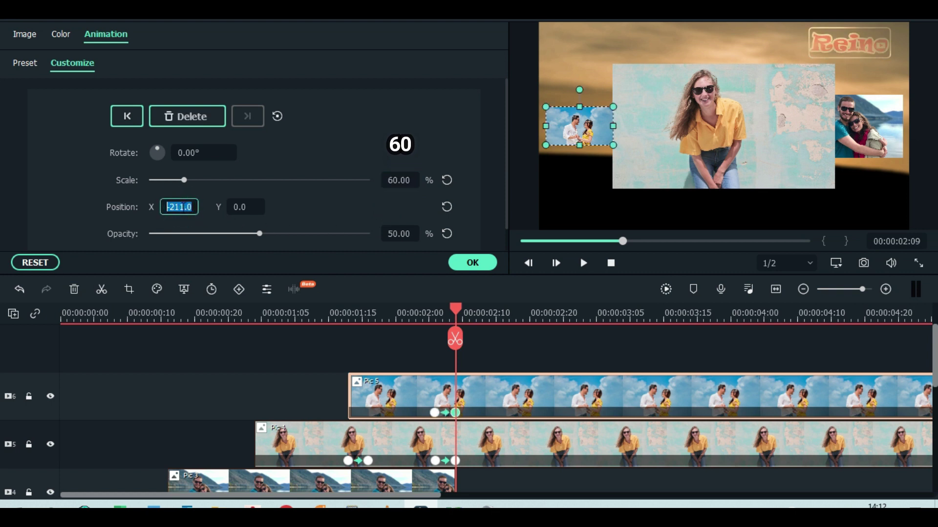
text(0)
click(404, 234)
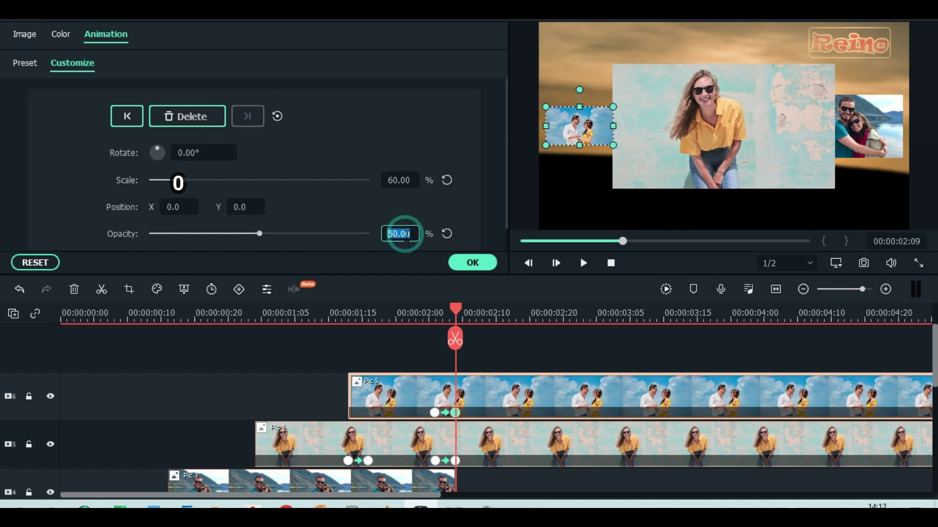
text(100)
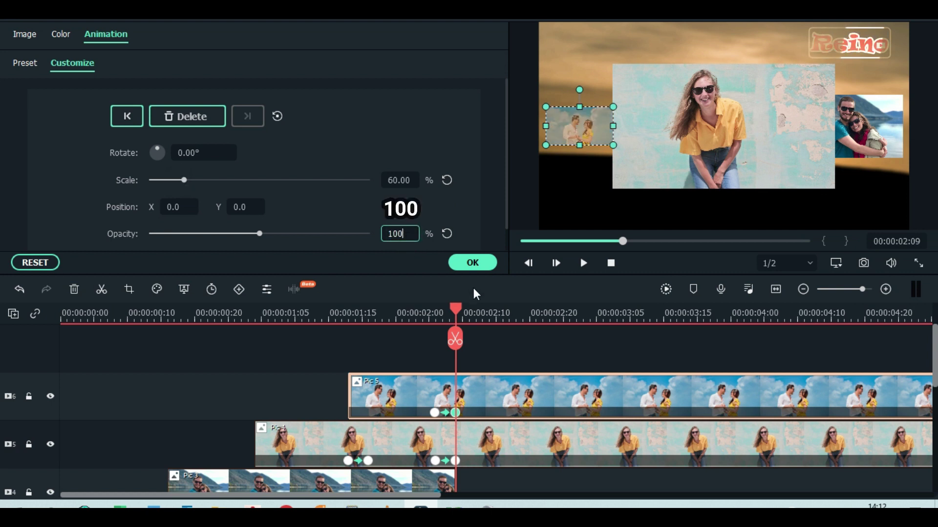
drag(458, 307, 529, 318)
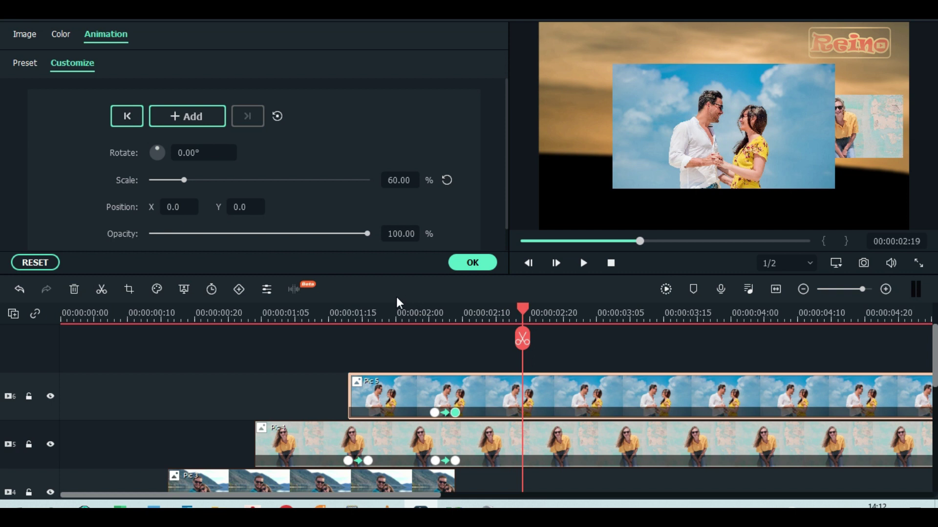
- Add a hold keyframe on Pic 5, then another three frames later at 00:00:02:22
click(203, 116)
click(523, 307)
drag(535, 309, 548, 312)
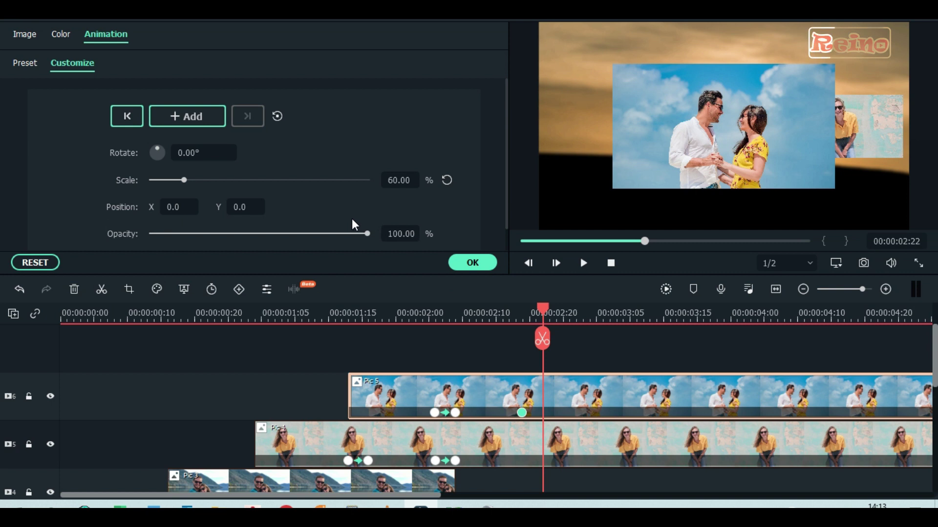
click(202, 118)
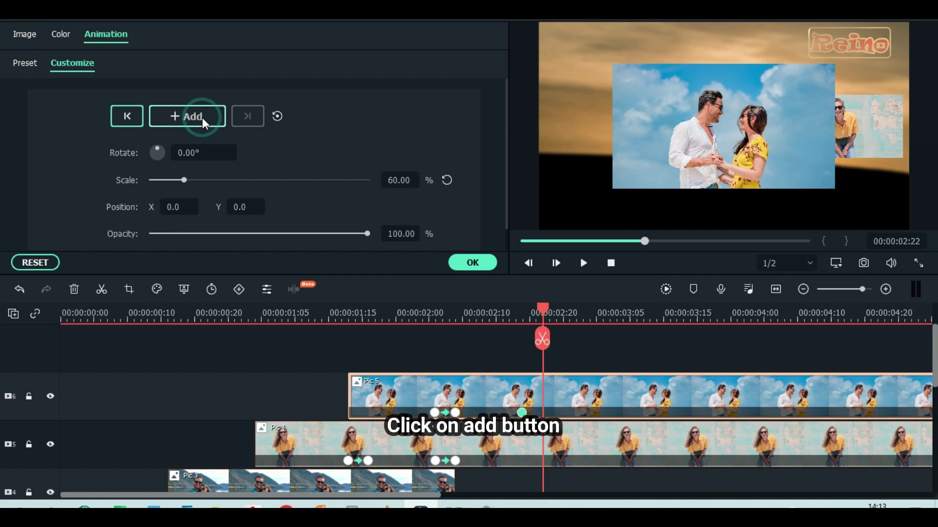
- Set the 00:00:02:22 keyframe to scale 30 and Position X 180, and confirm with OK
click(398, 181)
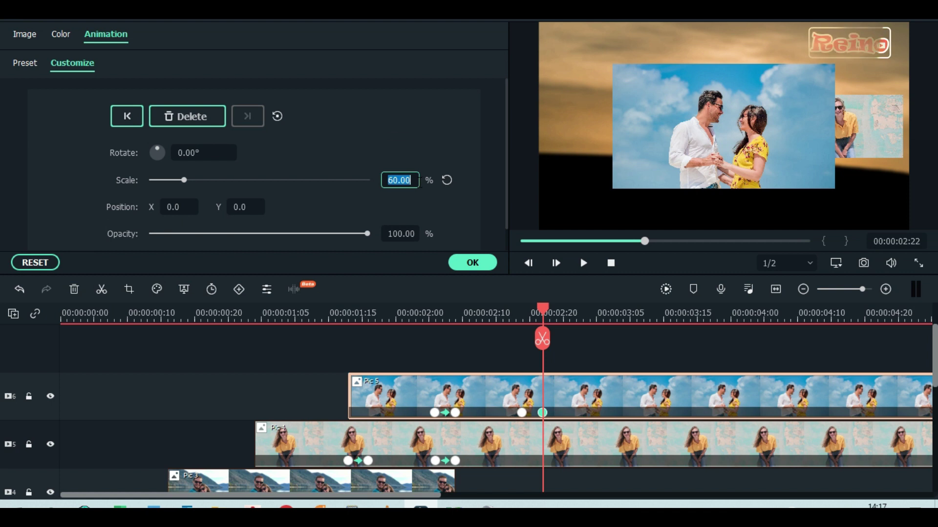
text(30)
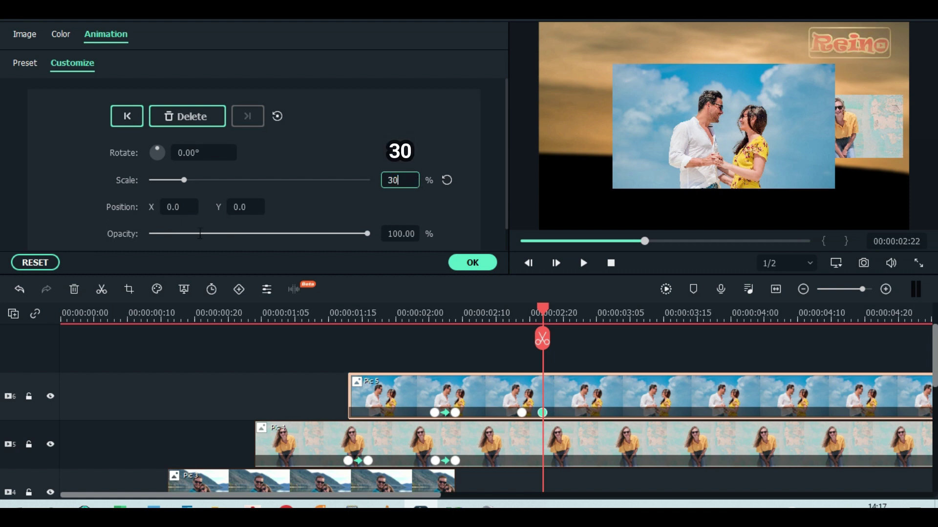
click(183, 208)
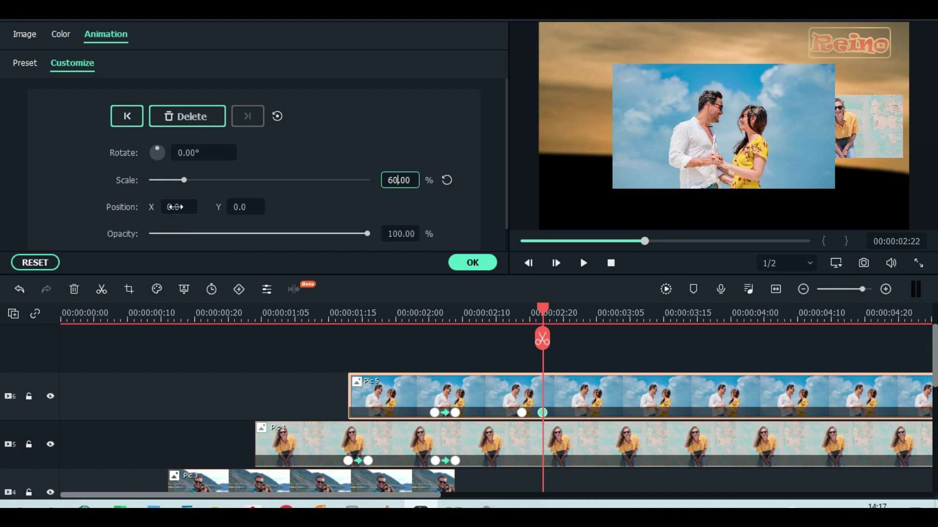
click(175, 207)
text(180)
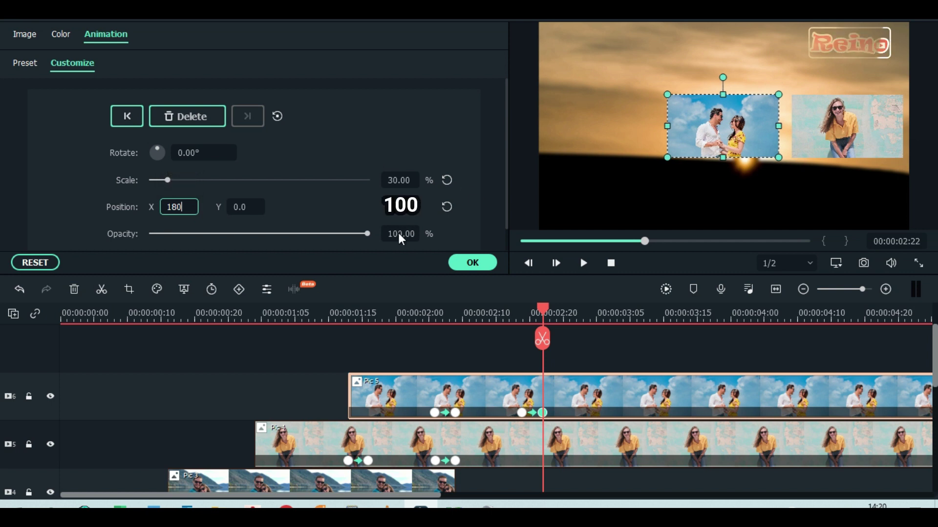
click(473, 262)
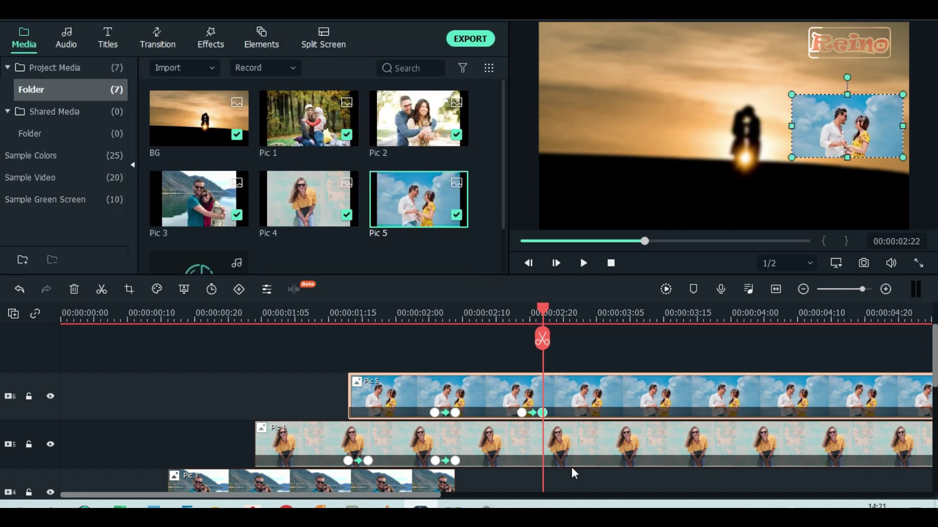
click(595, 450)
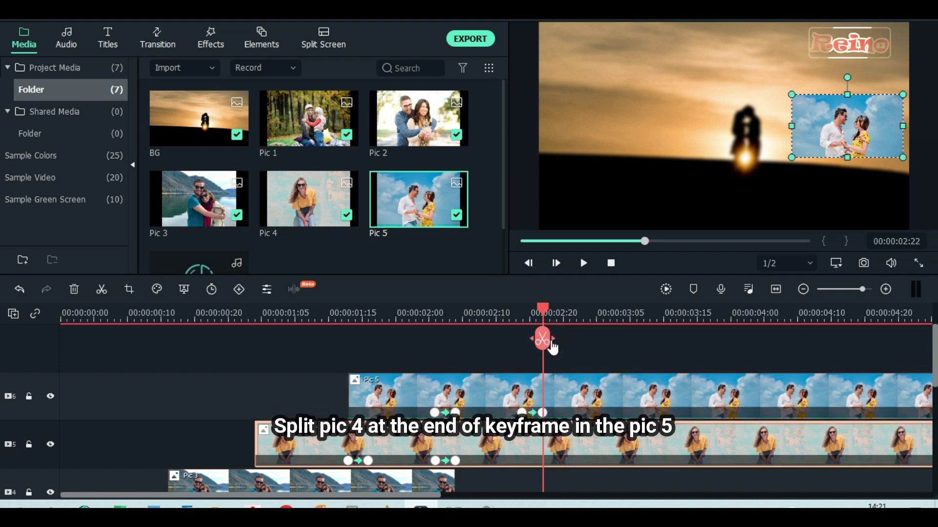
- Split Pic 4 at Pic 5's last keyframe and delete the part after it
click(552, 346)
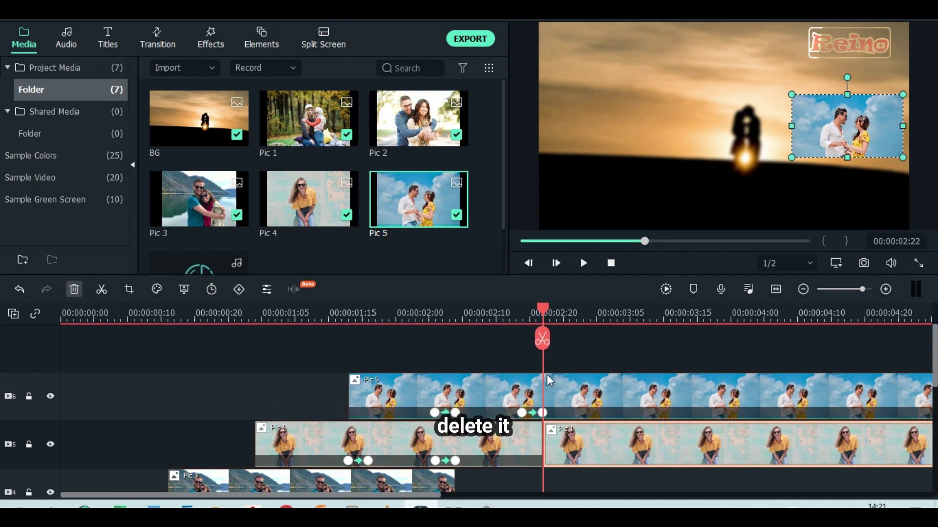
key(Delete)
click(776, 289)
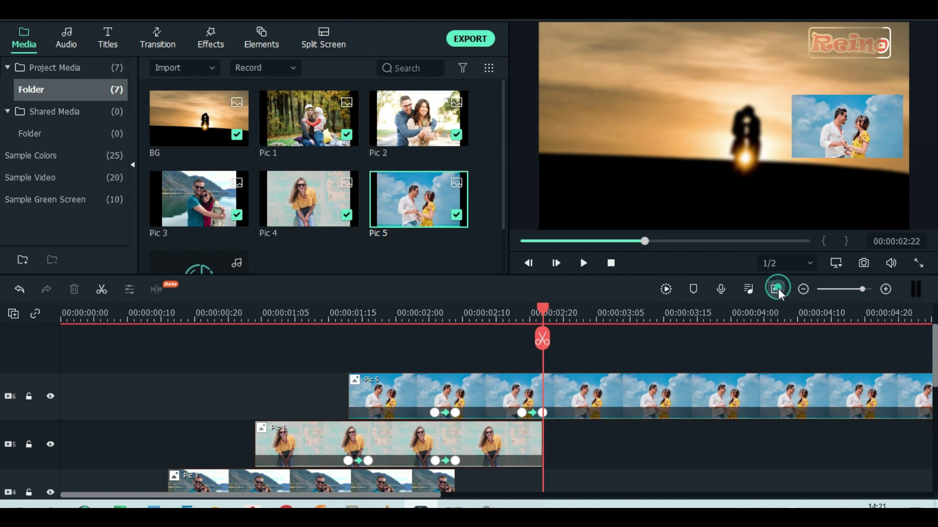
scroll(655, 393, down, 6)
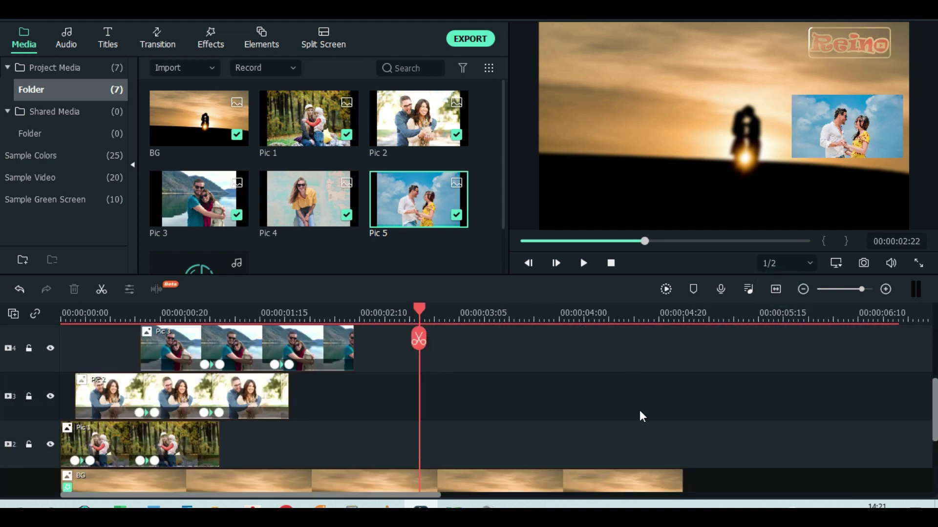
scroll(641, 416, up, 6)
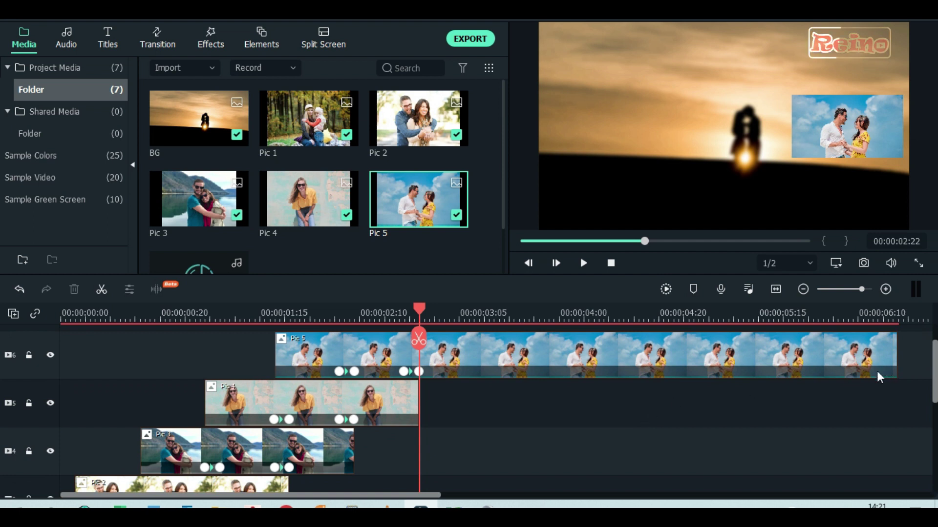
- Trim Pic 5's end to 00:00:04:22 so it matches the BG clip
click(888, 368)
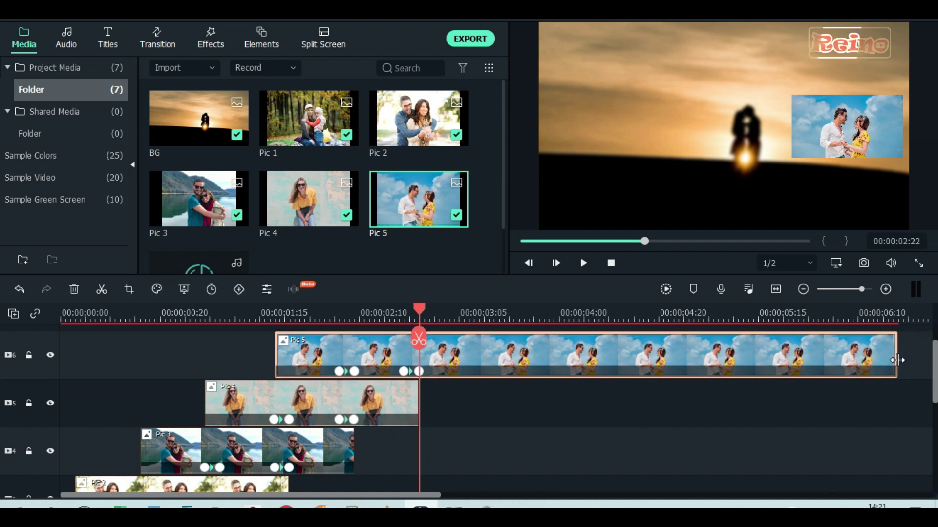
drag(736, 355, 739, 359)
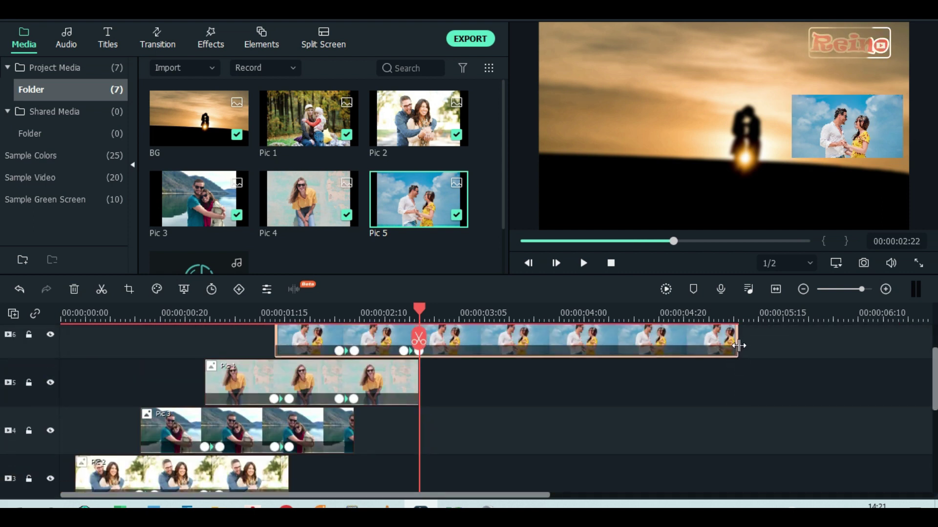
drag(732, 342, 683, 342)
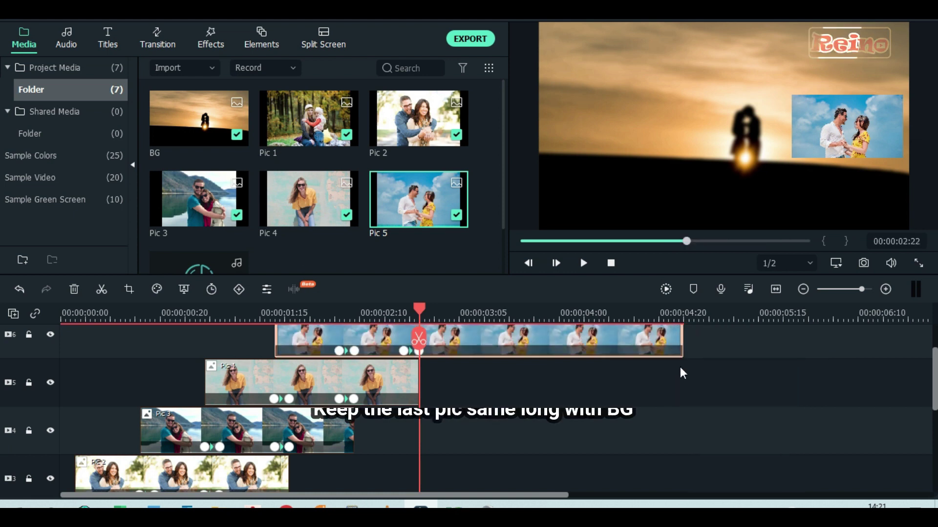
scroll(679, 373, down, 5)
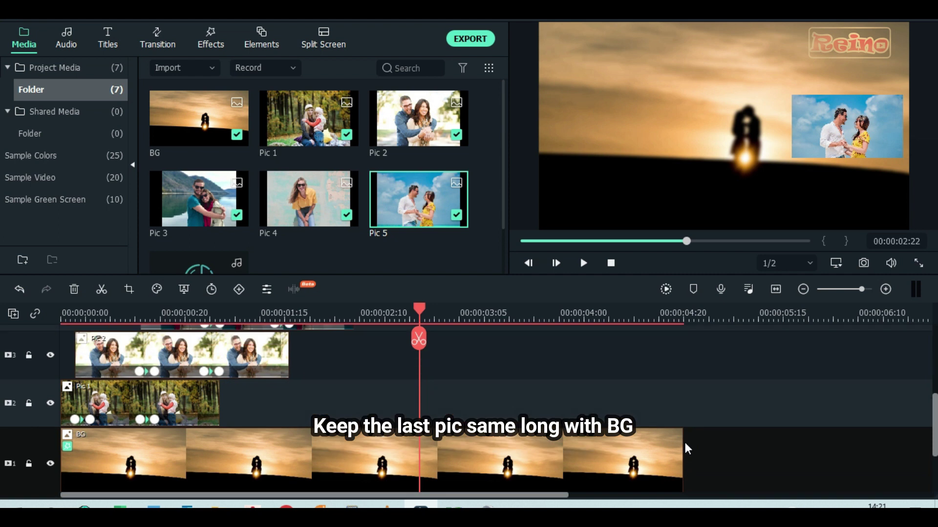
scroll(684, 441, up, 5)
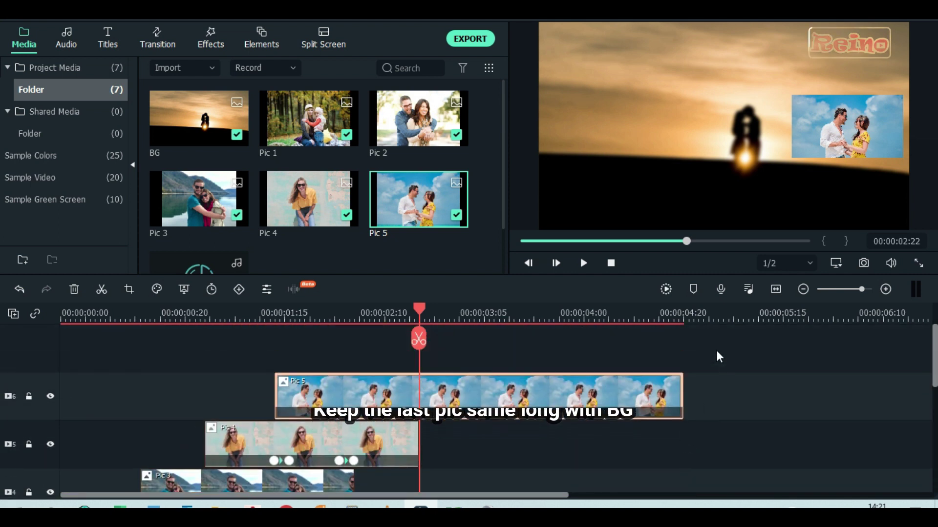
- Search effects for 'sil' and apply Silent Film 2 to Pic 5, Pic 4 and Pic 3
click(214, 43)
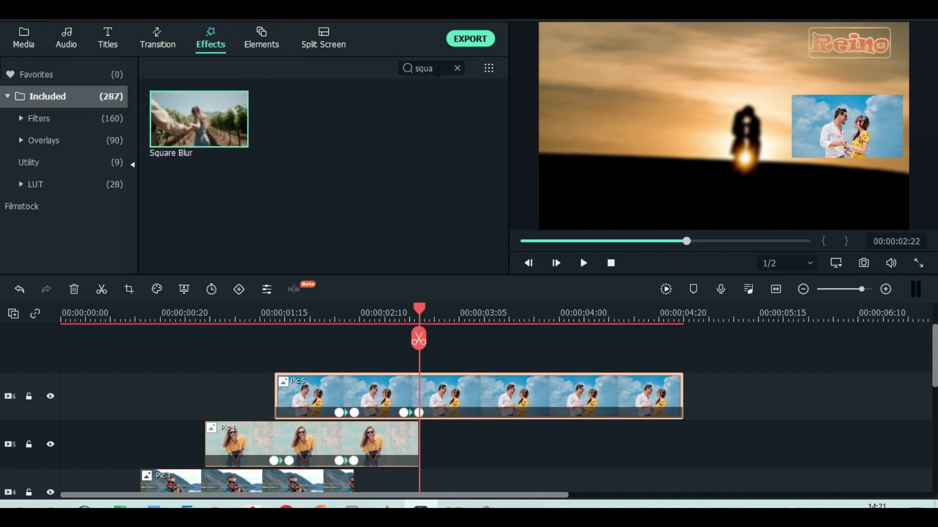
click(437, 69)
key(BackSpace)
key(BackSpace)
key(BackSpace)
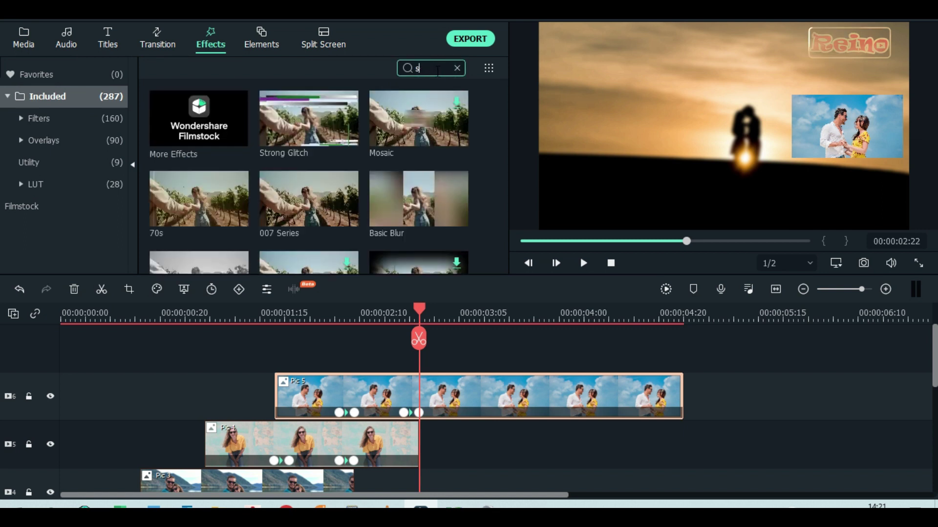
key(BackSpace)
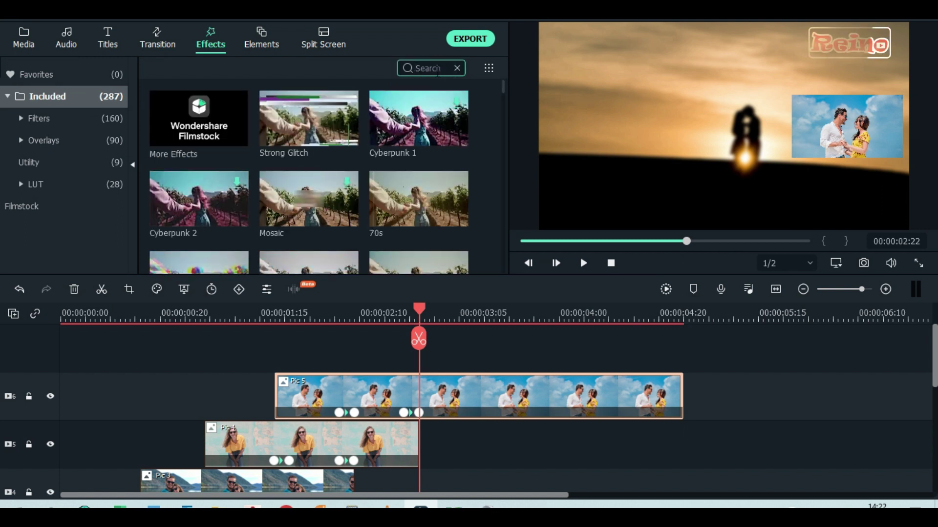
text(silen)
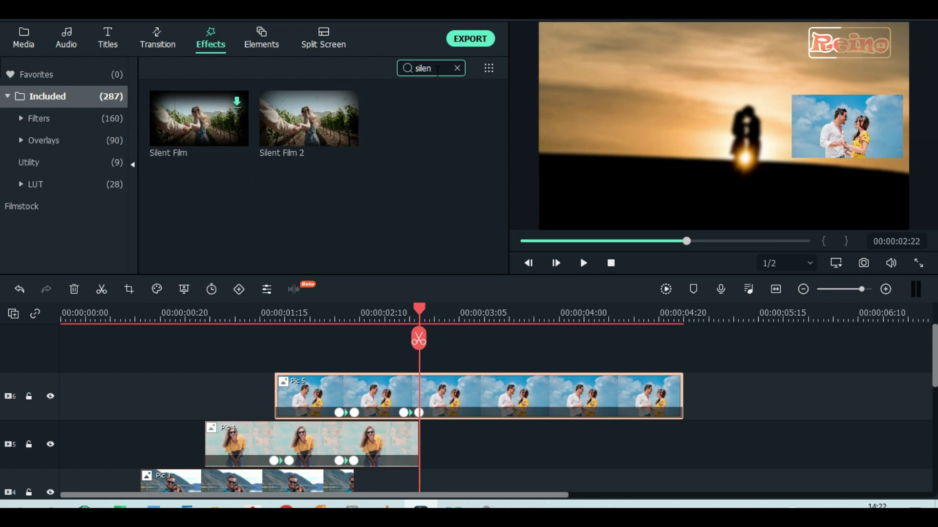
drag(319, 120, 295, 385)
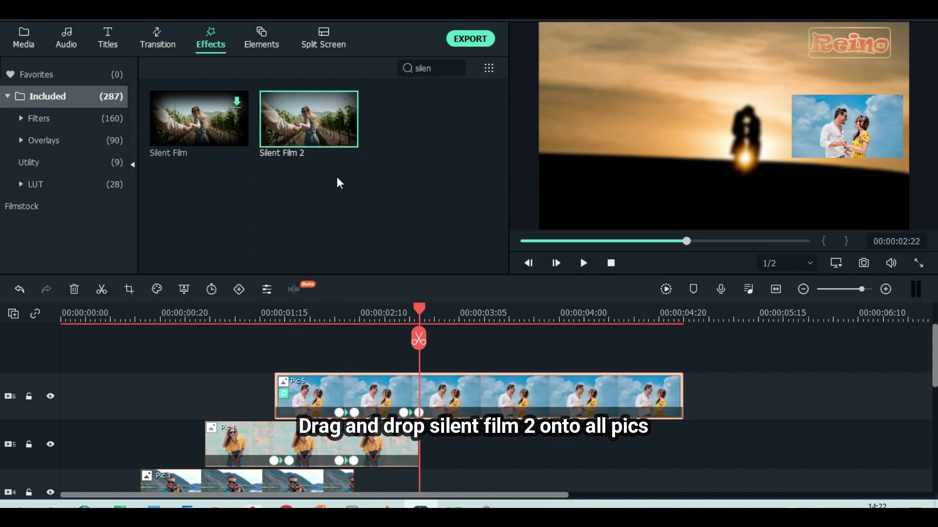
drag(315, 141, 218, 438)
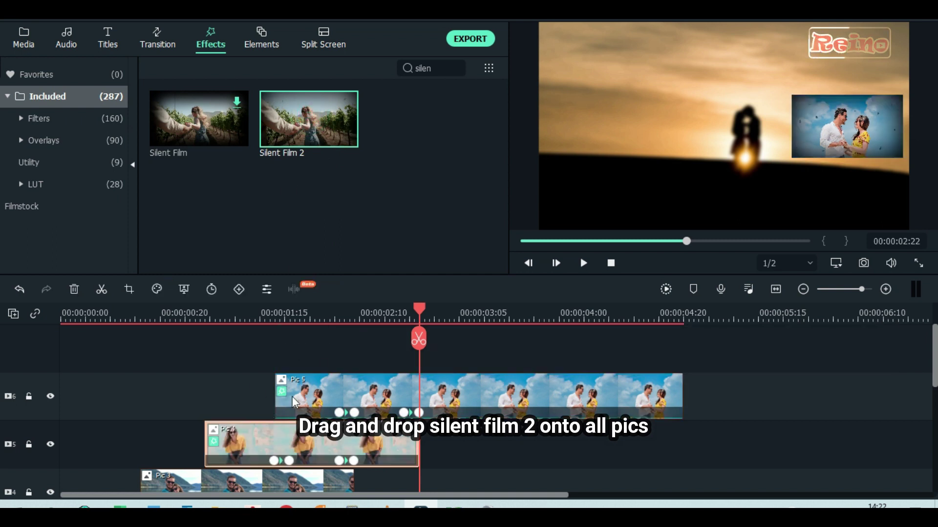
drag(311, 151, 195, 473)
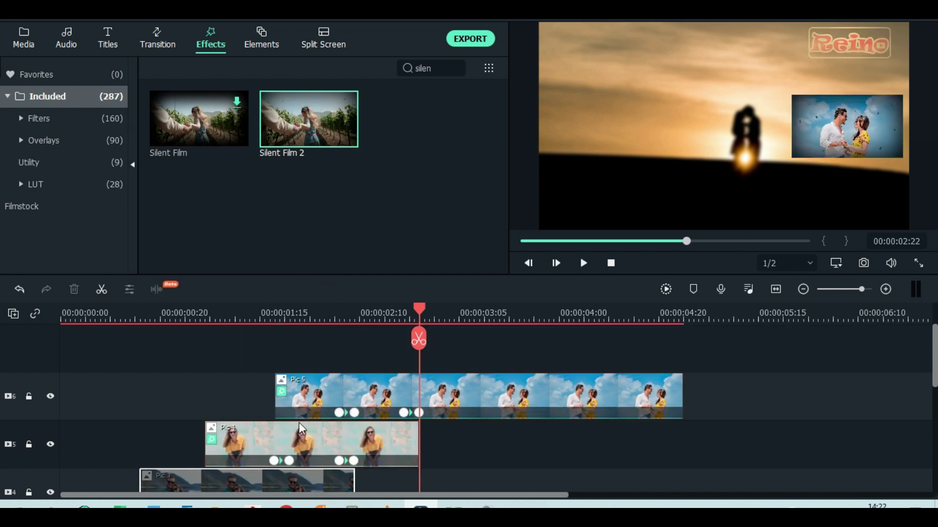
- Apply Silent Film 2 to the Pic 2 and Pic 1 clips
scroll(932, 351, down, 3)
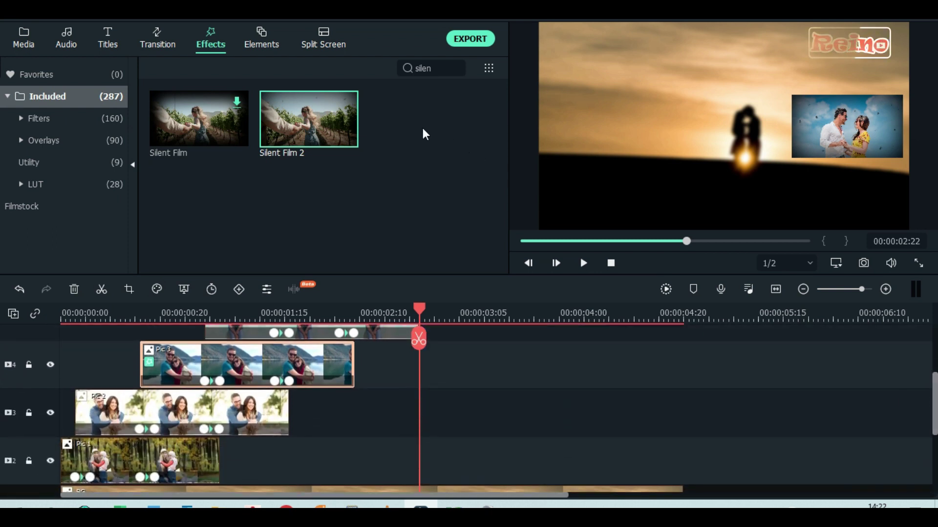
drag(327, 111, 130, 402)
drag(306, 142, 96, 445)
scroll(536, 411, down, 1)
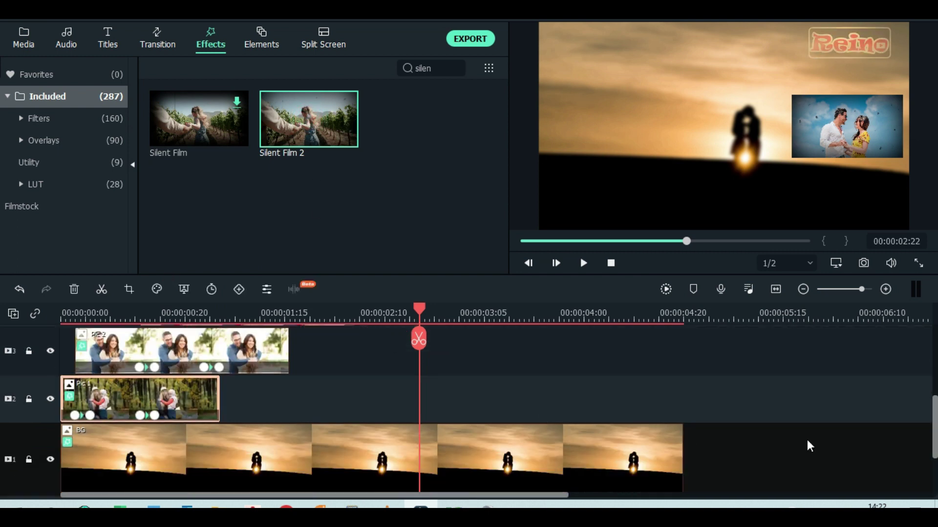
scroll(4, 429, up, 2)
scroll(2, 390, up, 2)
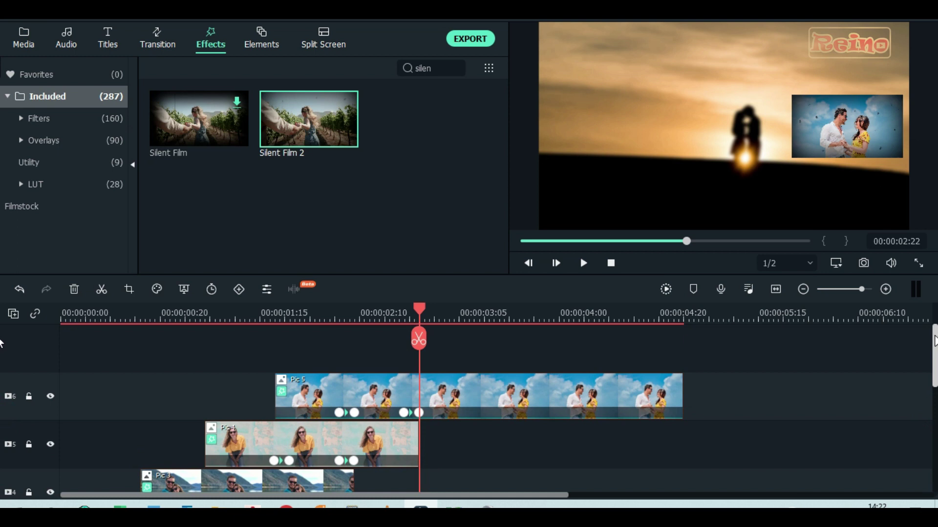
- Search 'san', download Sandra Lomo and add it on a new top track from 00:00
click(435, 68)
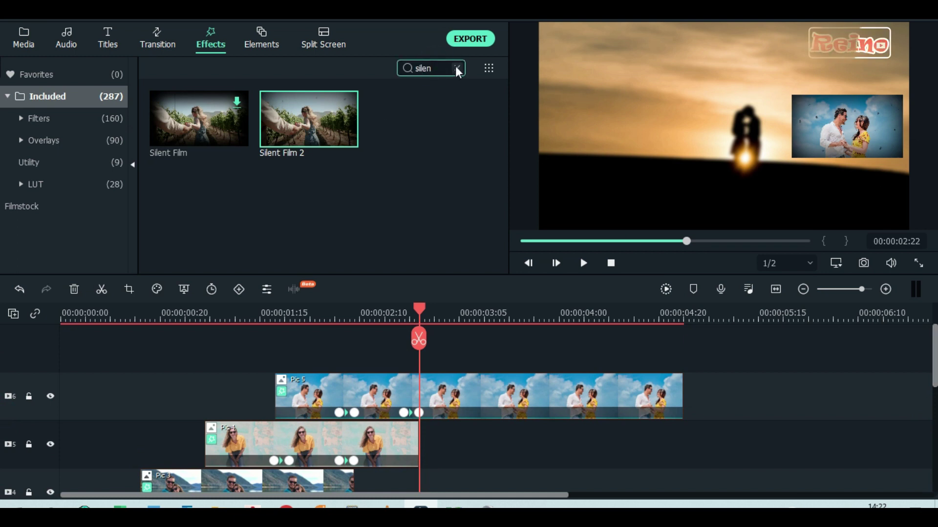
key(BackSpace)
key(BackSpace)
key(BackSpace)
key(BackSpace)
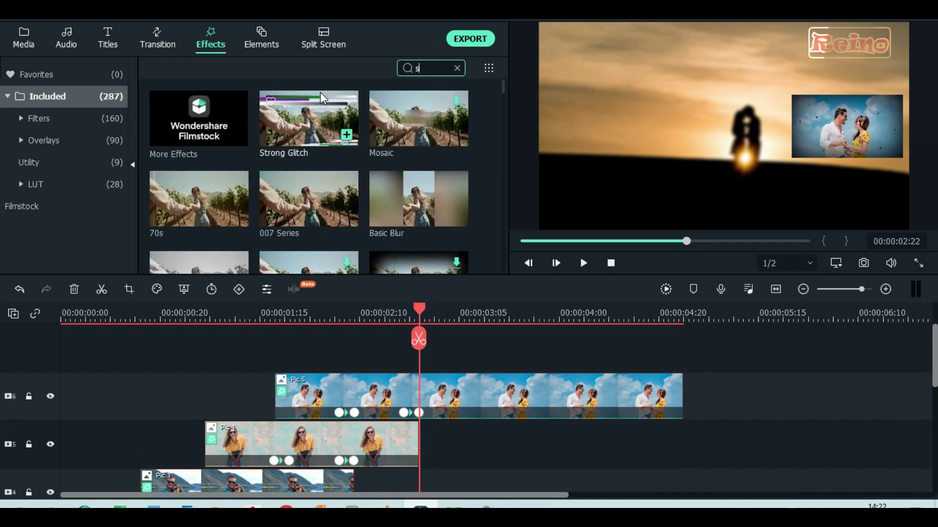
text(an)
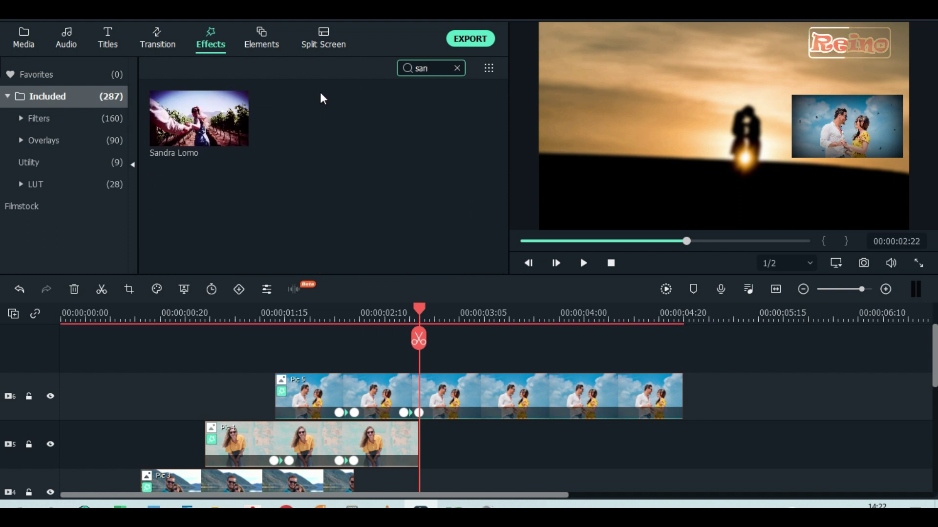
mouse_move(183, 158)
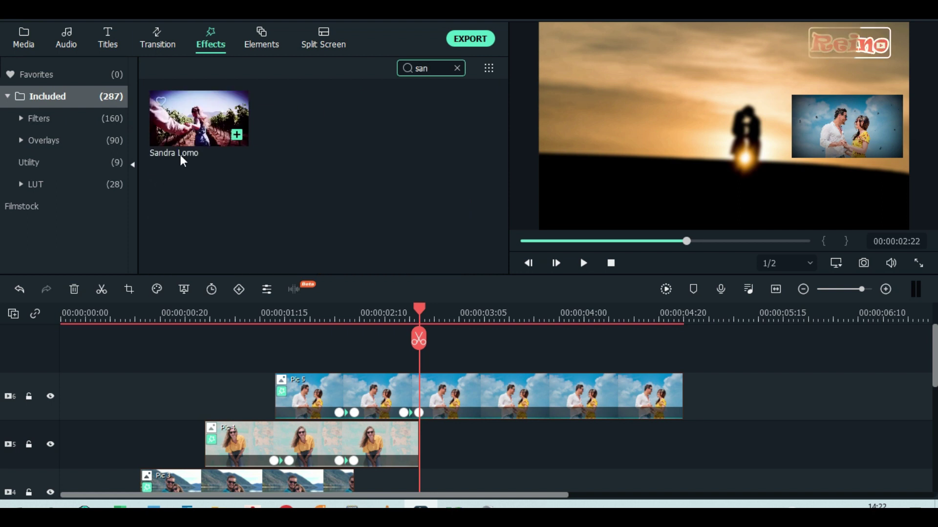
click(202, 114)
drag(200, 174, 5, 361)
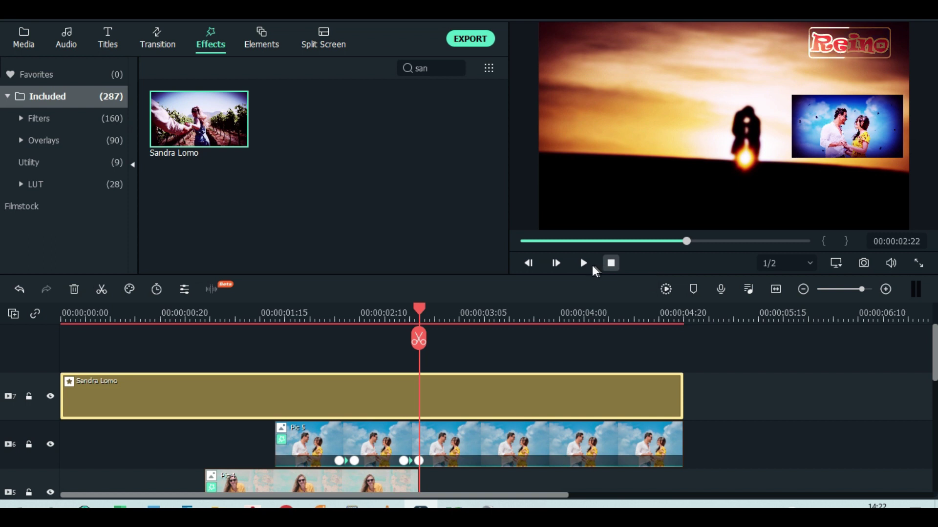
- Render a preview, play the slideshow through, then switch to the Media library
click(611, 263)
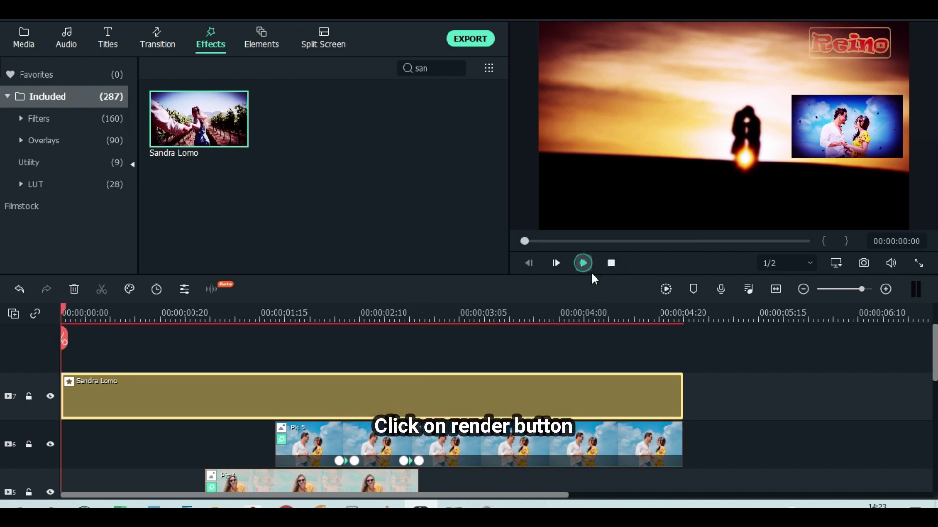
click(666, 289)
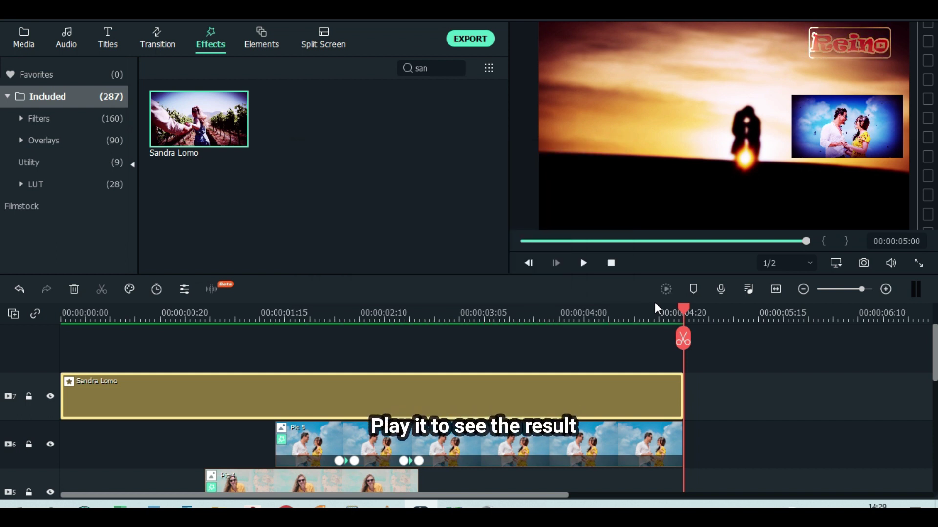
click(583, 264)
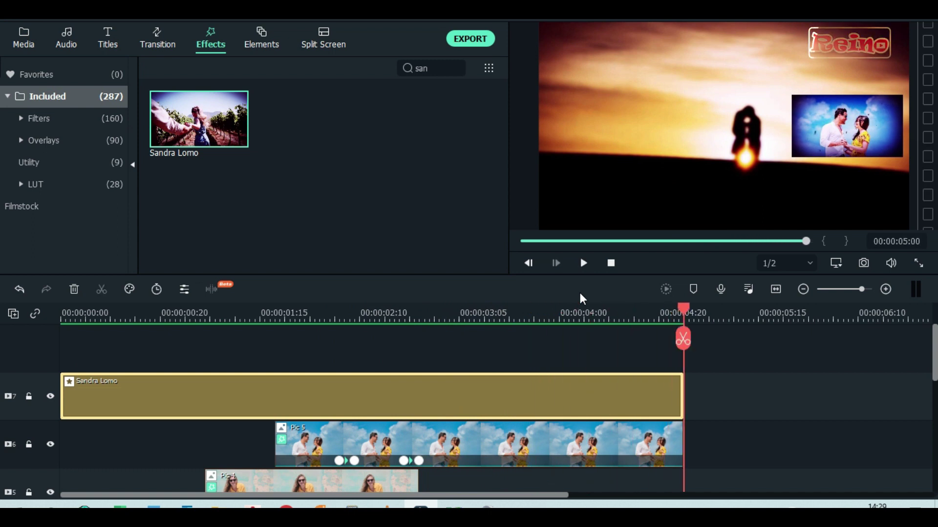
click(27, 37)
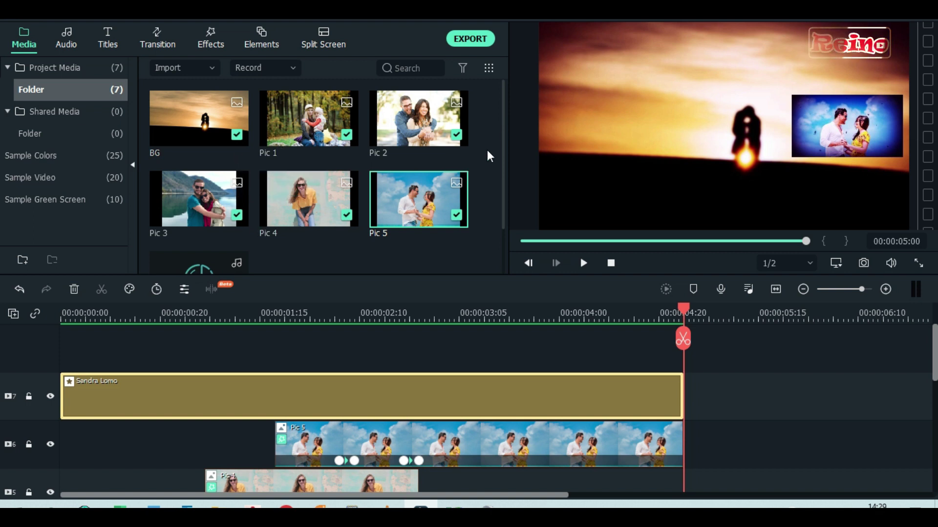
- Add the Til Death Parts Us music track to the timeline and zoom to fit
drag(503, 148, 499, 221)
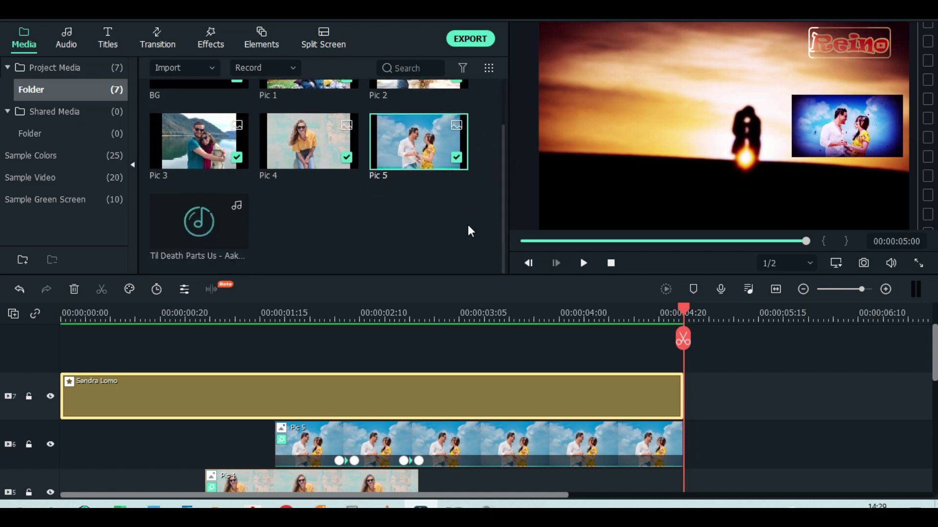
click(212, 221)
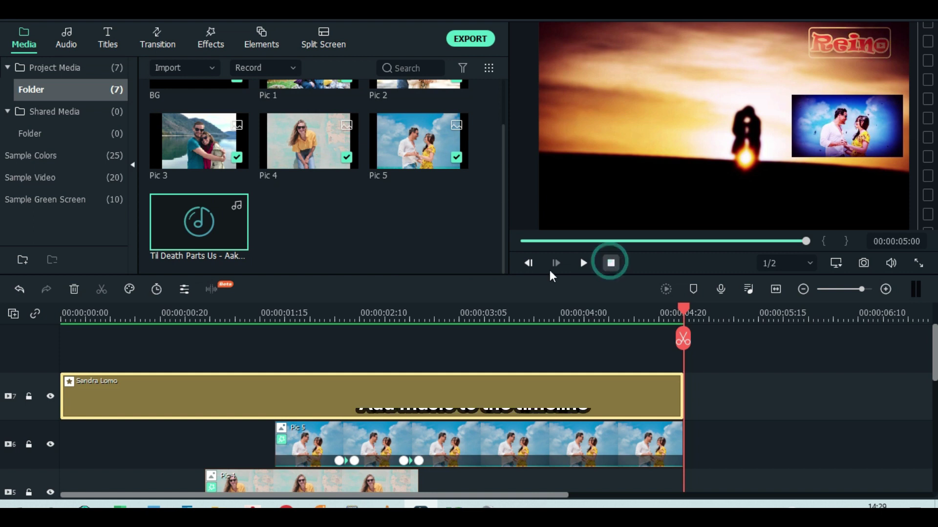
click(610, 263)
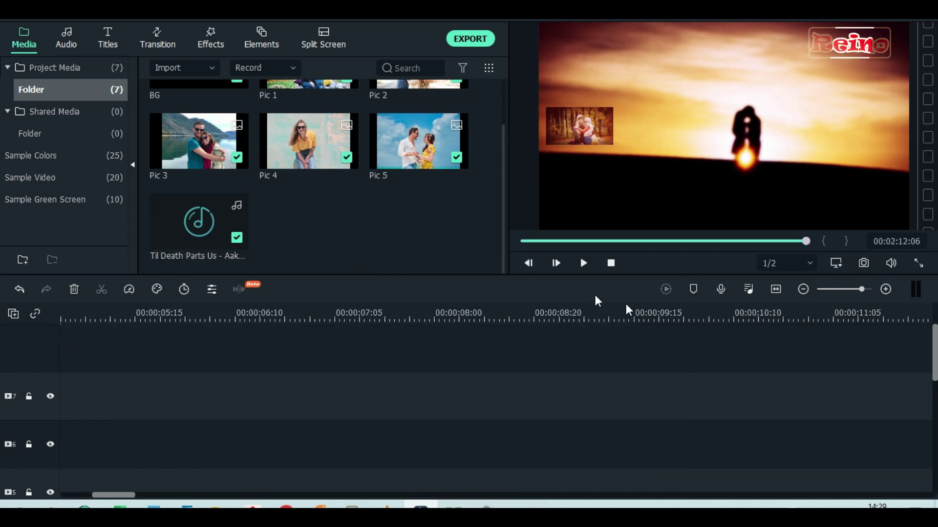
scroll(630, 313, down, 3)
click(774, 292)
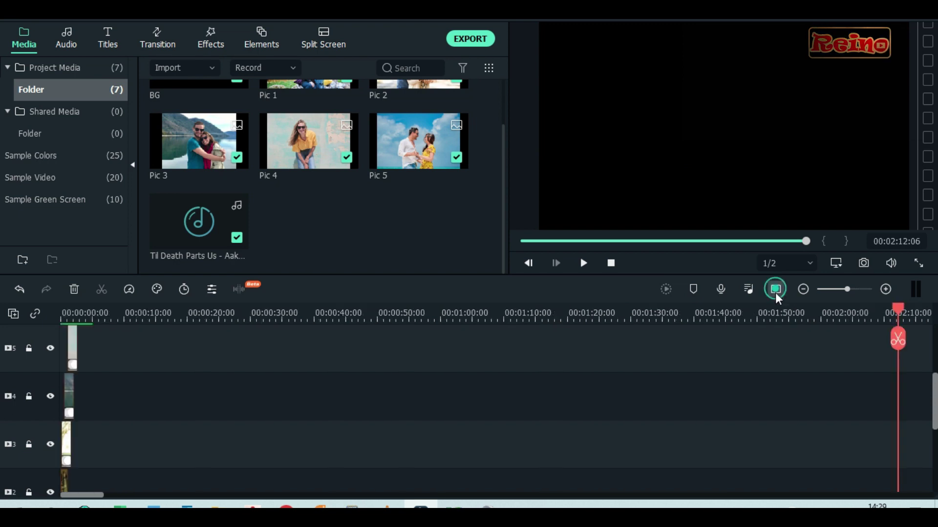
- Play the slideshow with its music from the start to review it
scroll(739, 356, down, 5)
scroll(806, 386, down, 1)
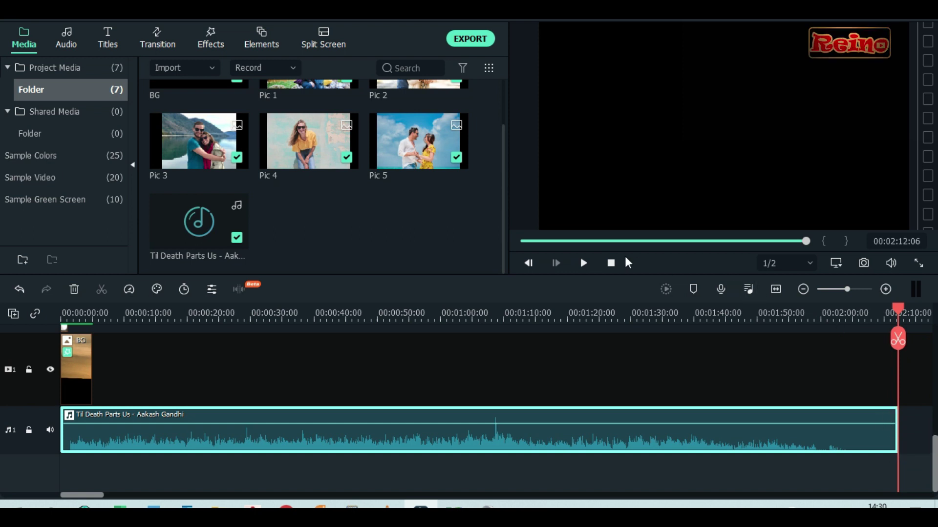
click(611, 263)
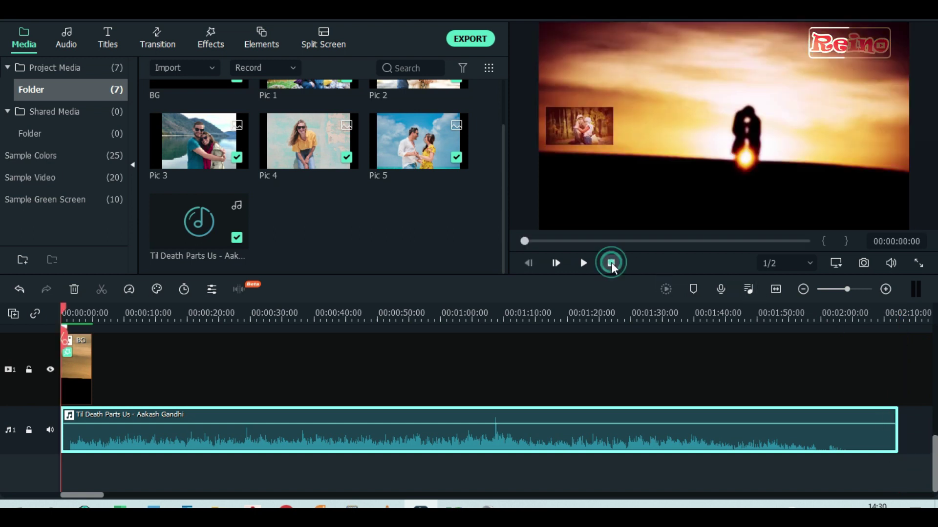
click(582, 263)
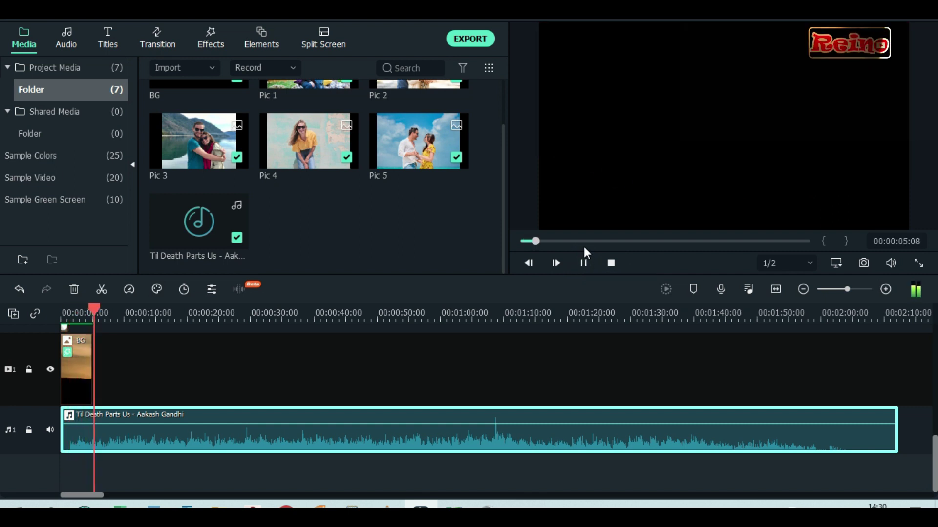
click(611, 263)
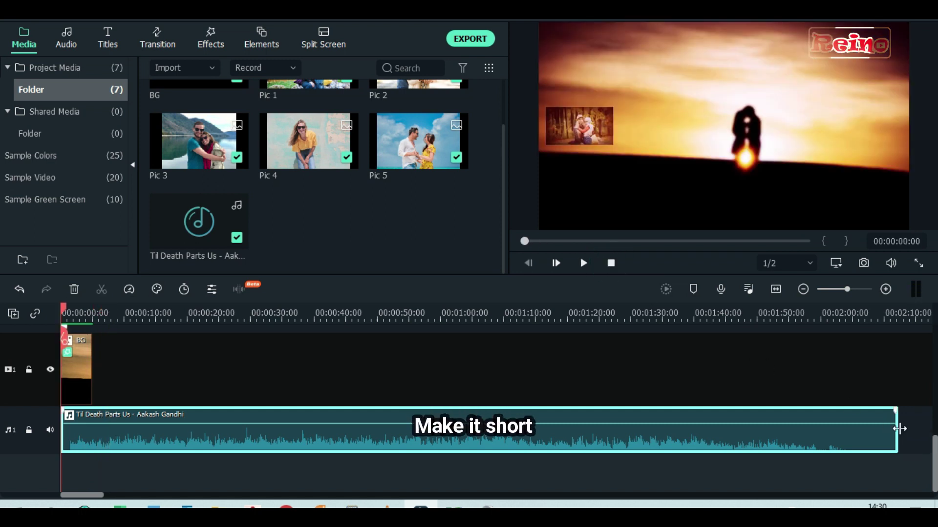